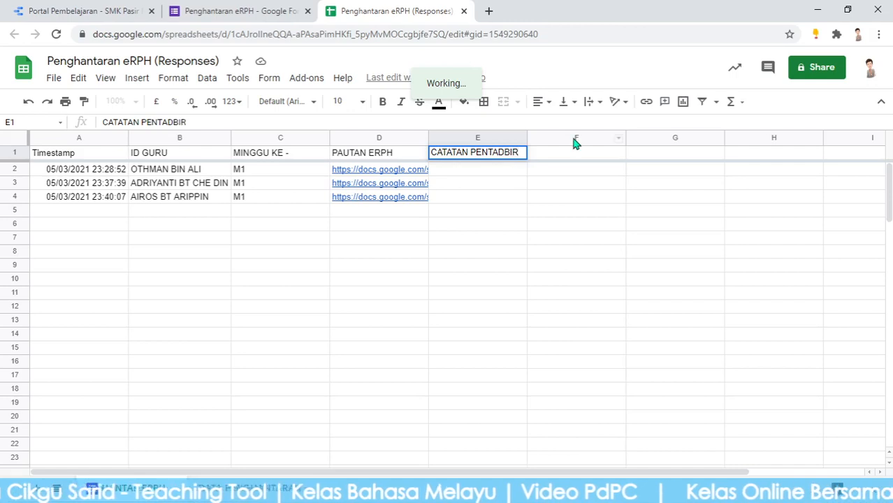
# Commit the CATATAN PENTADBIR heading in E1 and open Data validation for cell E2
pyautogui.click(493, 265)
pyautogui.click(491, 178)
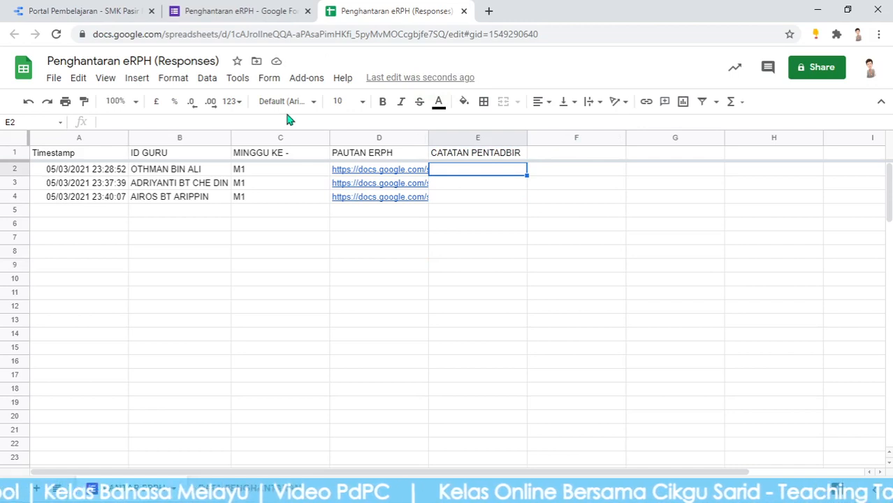
pyautogui.click(186, 82)
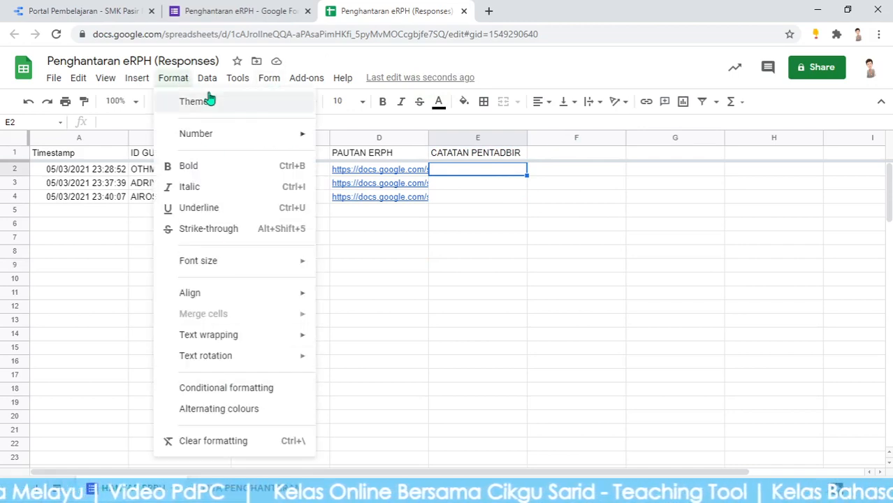
pyautogui.moveTo(203, 77)
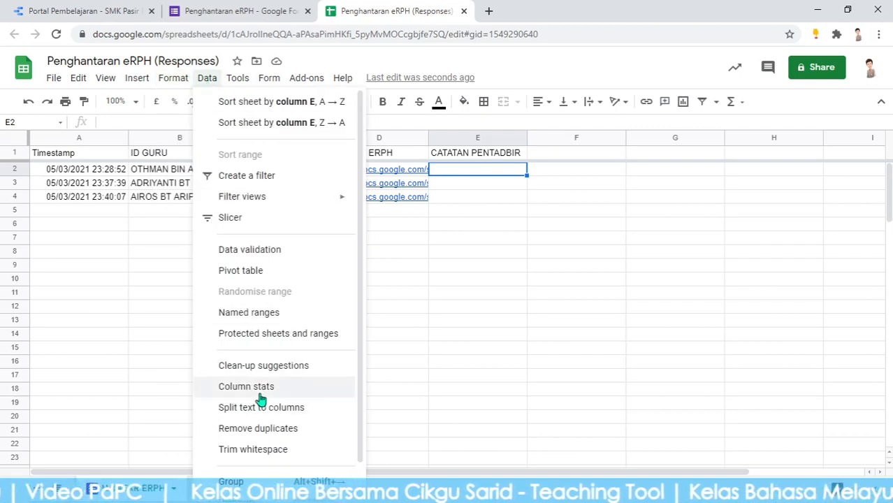
pyautogui.click(279, 256)
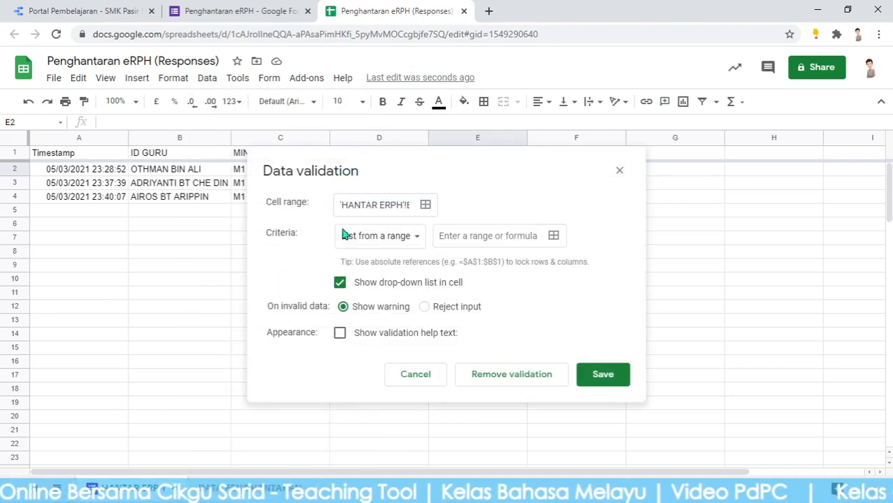
# Make E2 a dropdown list of Tahniah, Lewat, Tidak Hantar that rejects other input
pyautogui.click(413, 242)
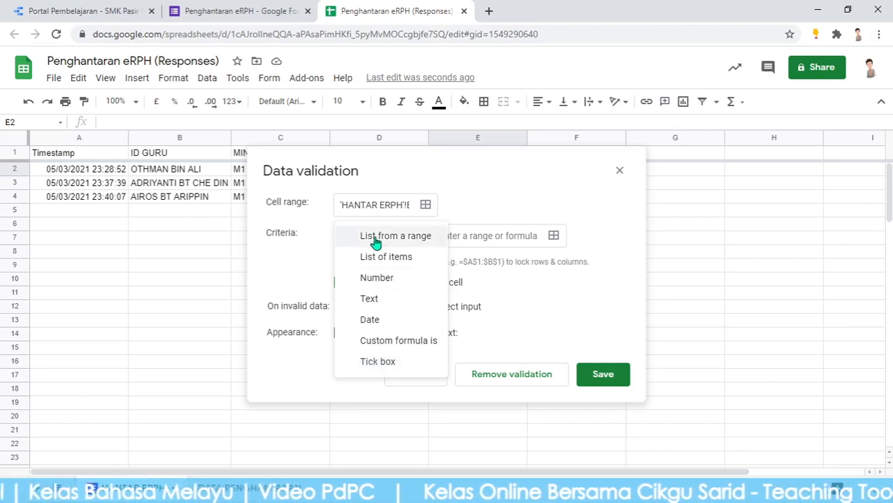
pyautogui.click(390, 265)
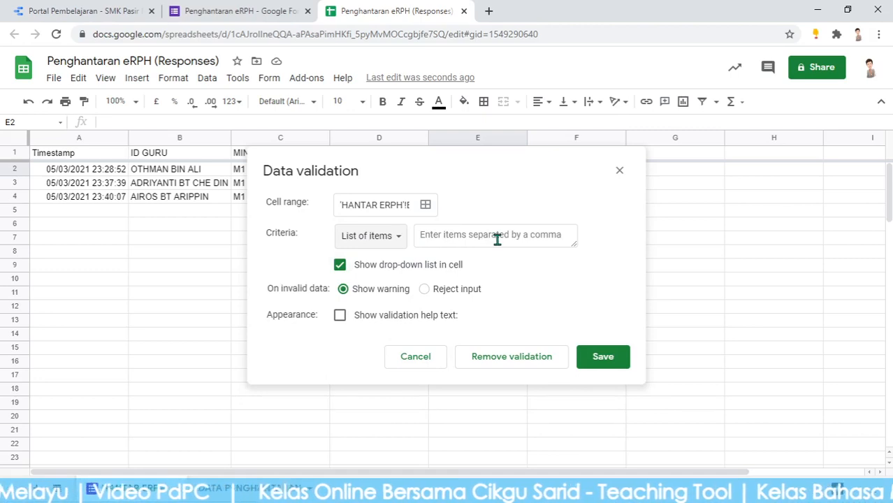
pyautogui.click(497, 238)
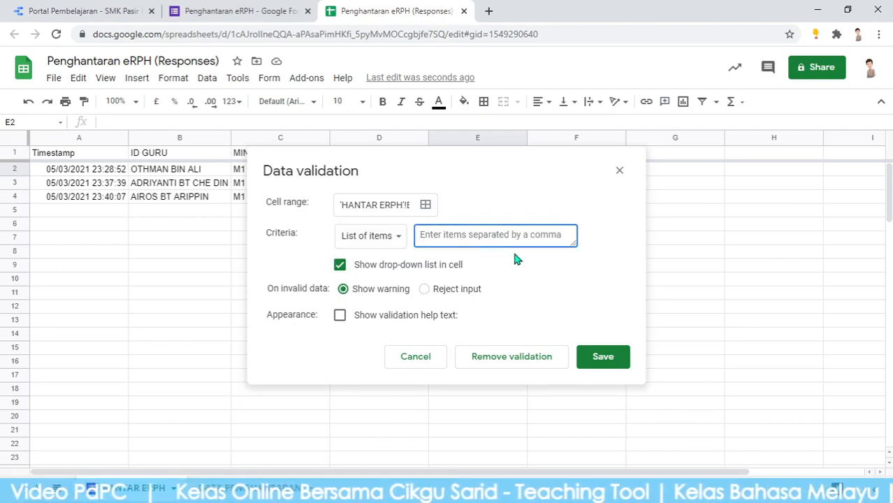
pyautogui.write('Ta')
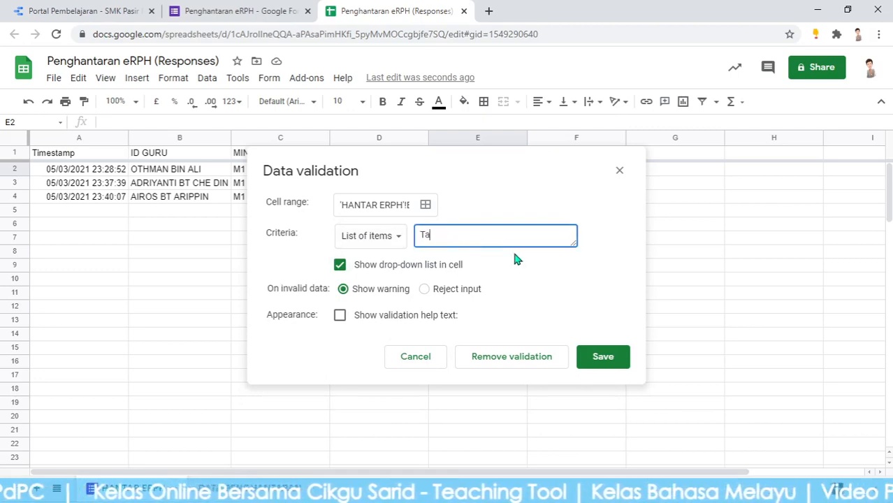
pyautogui.write('hniah')
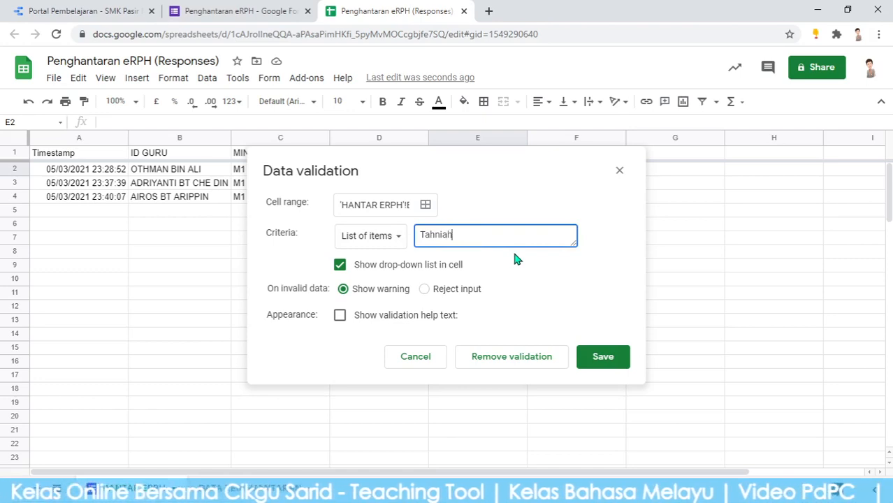
pyautogui.write(',')
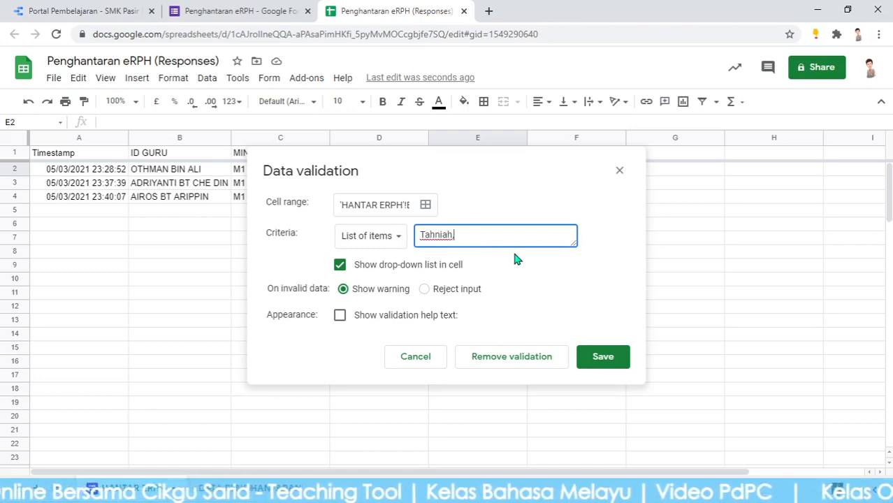
pyautogui.write(' Le')
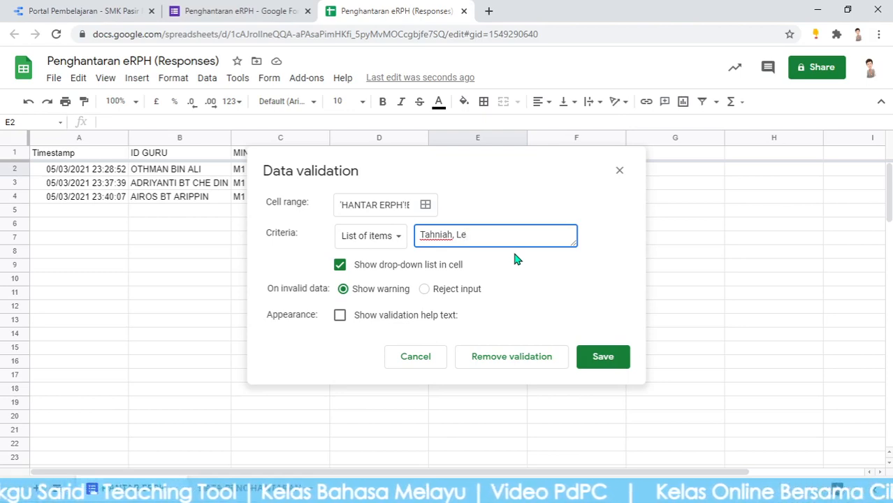
pyautogui.write('bi')
pyautogui.press('BackSpace')
pyautogui.press('BackSpace')
pyautogui.press('BackSpace')
pyautogui.press('BackSpace')
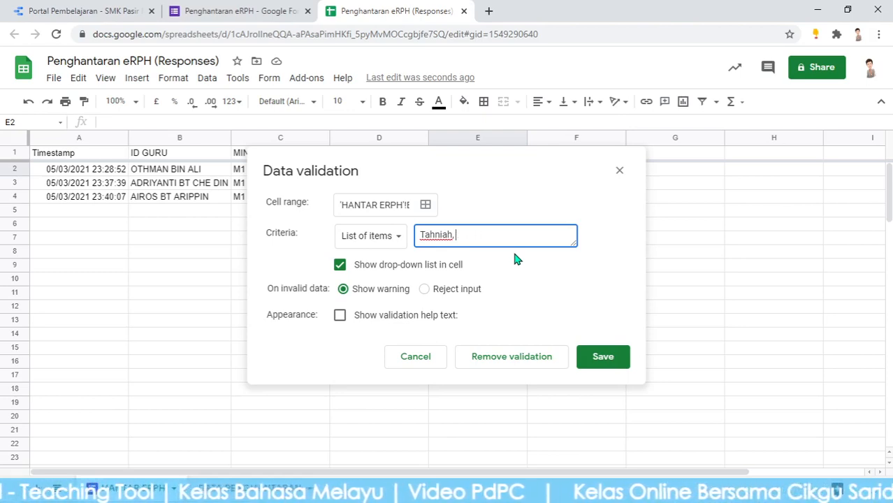
pyautogui.write('L')
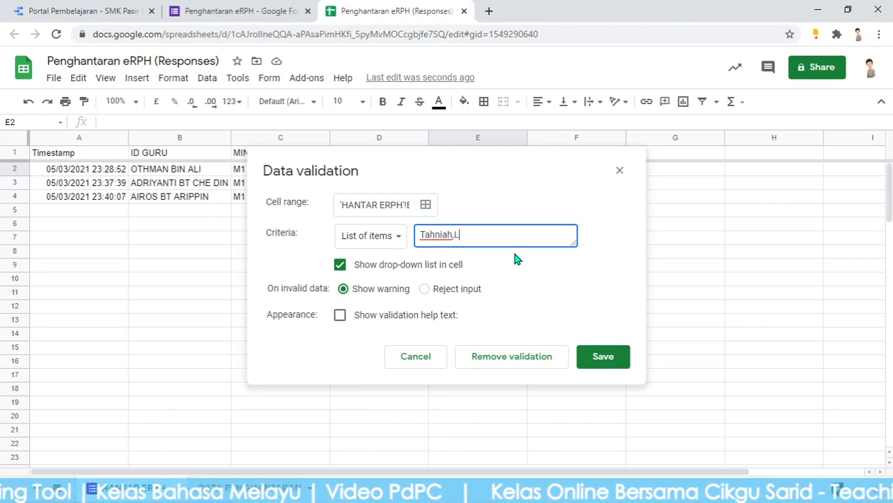
pyautogui.write('eat')
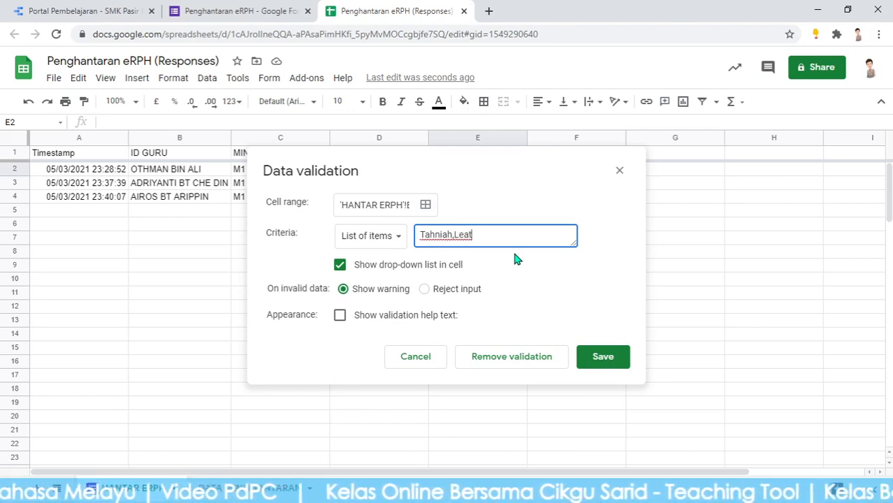
pyautogui.press('BackSpace')
pyautogui.press('BackSpace')
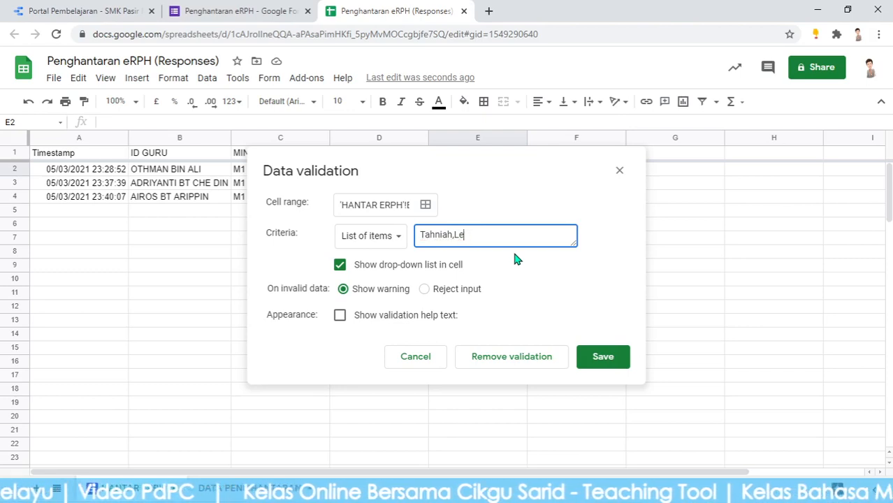
pyautogui.write('wat,')
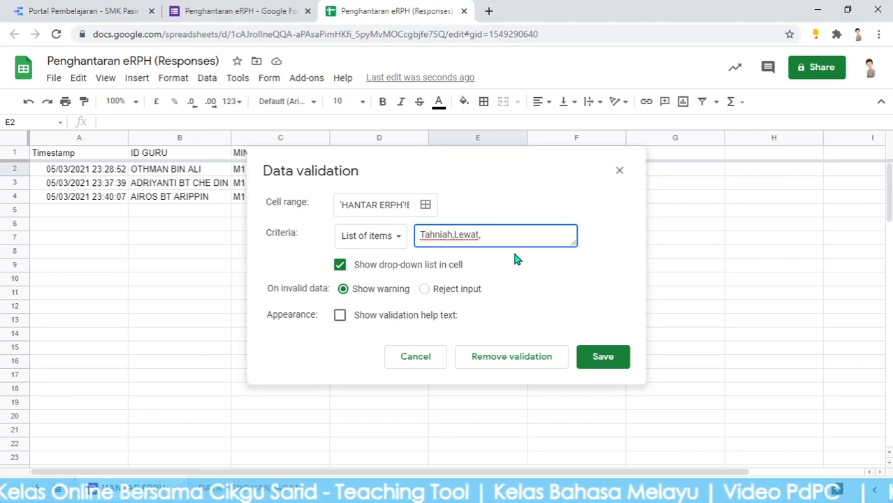
pyautogui.write('T')
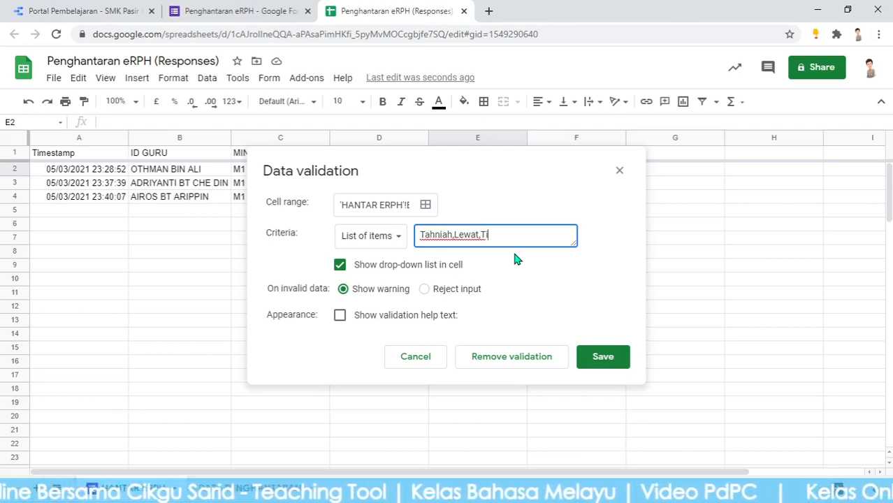
pyautogui.write('idak')
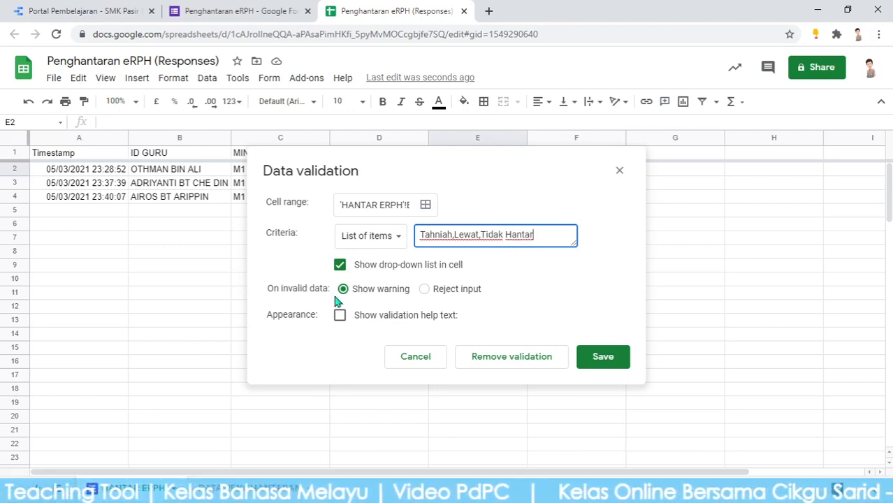
pyautogui.write('Hantar')
pyautogui.click(425, 291)
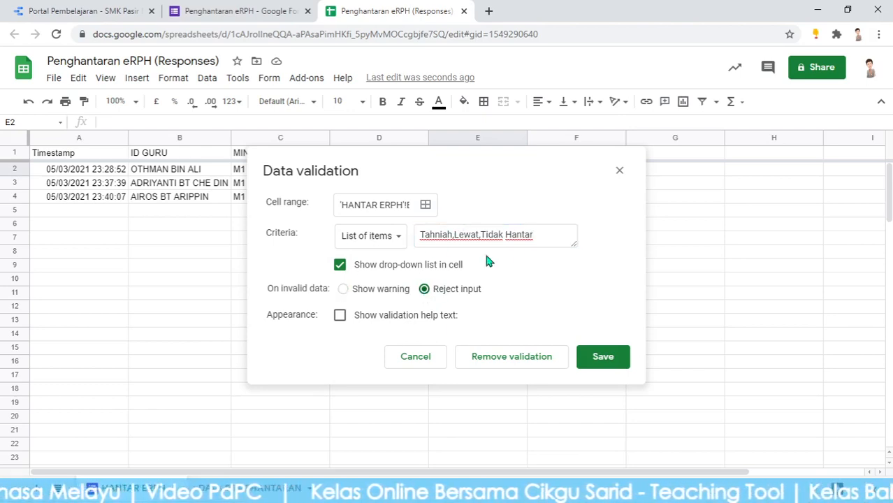
pyautogui.click(609, 364)
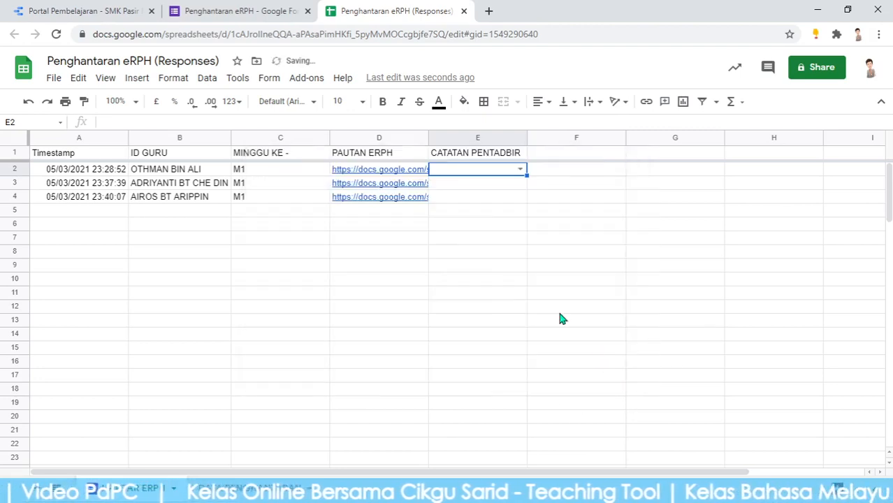
# Check E2's dropdown, then fill its Tahniah/Lewat/Tidak Hantar rule down to E3 and E4
pyautogui.click(520, 170)
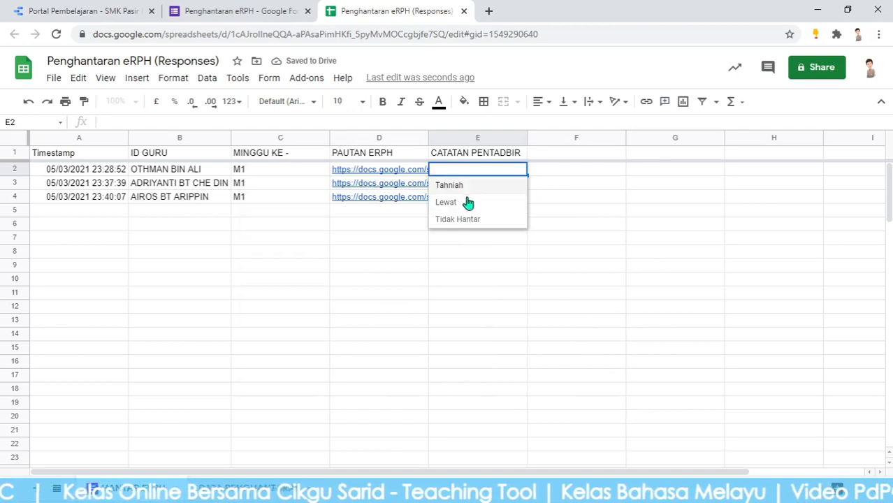
pyautogui.click(551, 226)
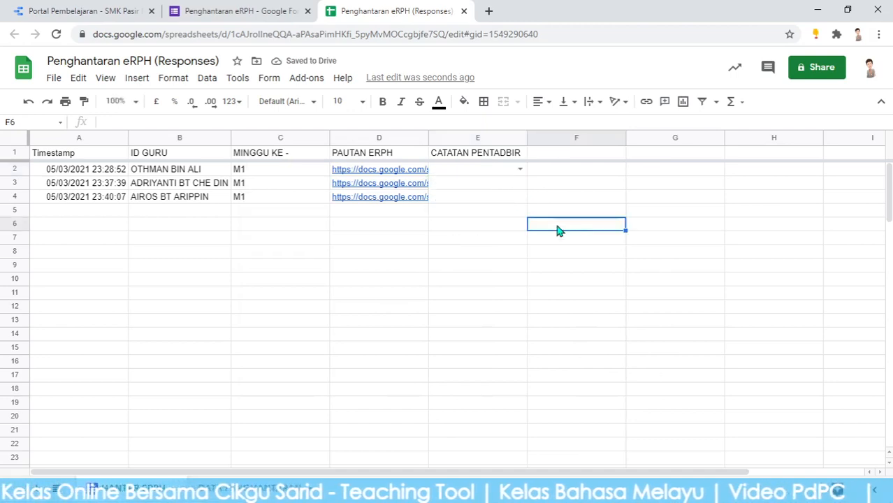
pyautogui.click(499, 175)
pyautogui.moveTo(527, 175); pyautogui.dragTo(524, 199)
pyautogui.click(585, 256)
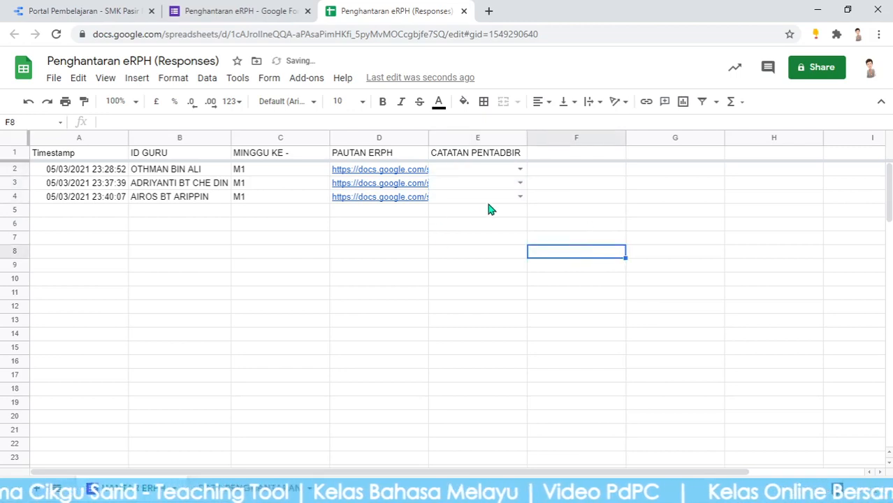
pyautogui.click(476, 174)
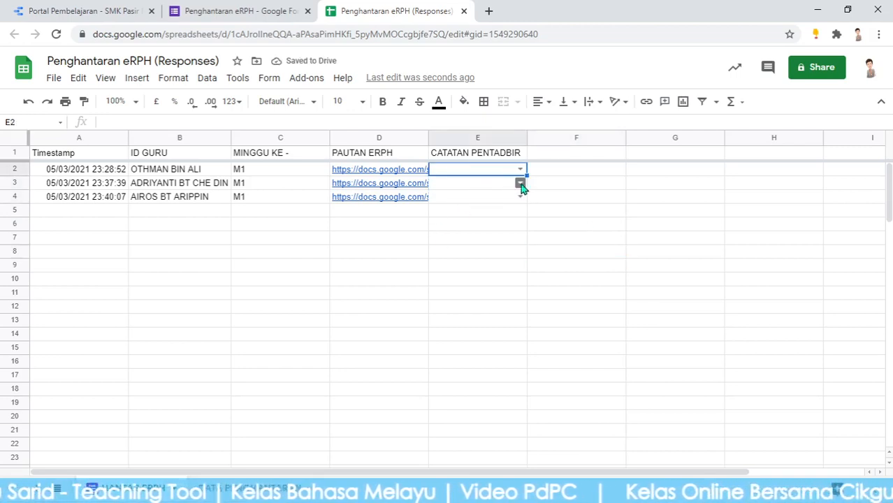
pyautogui.click(568, 254)
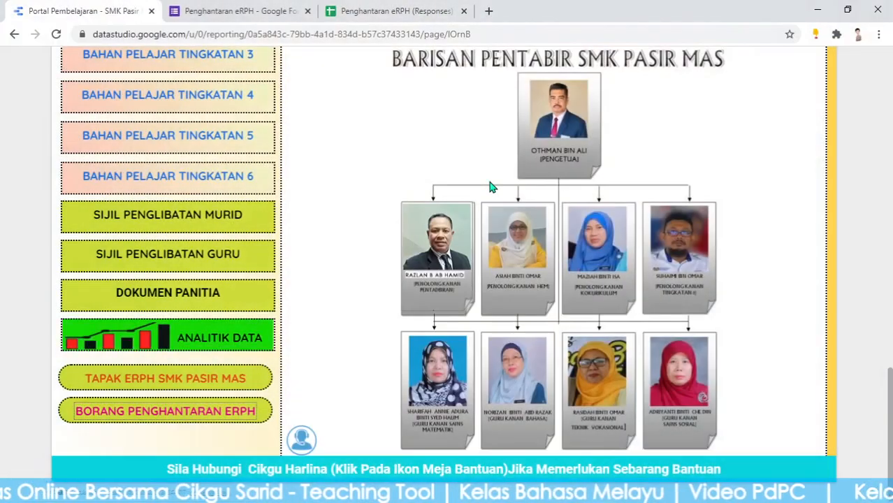
# Open a new Chrome tab and go to appsheet.com
pyautogui.click(413, 11)
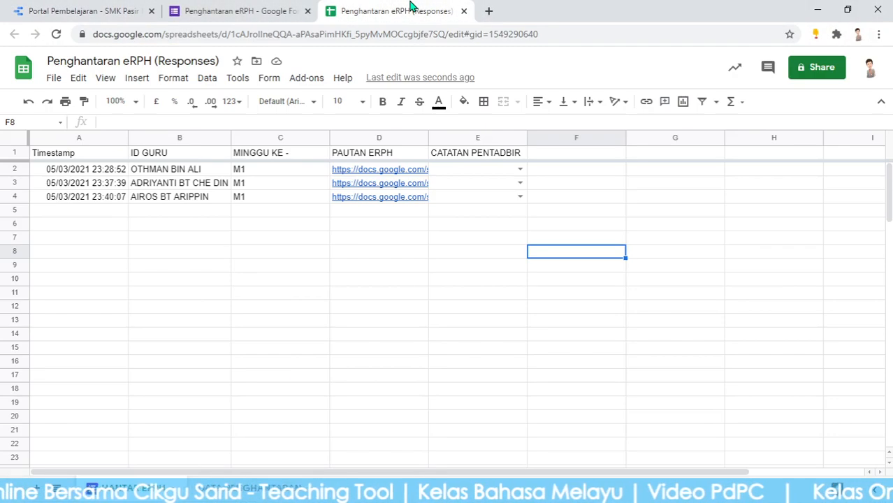
pyautogui.click(468, 239)
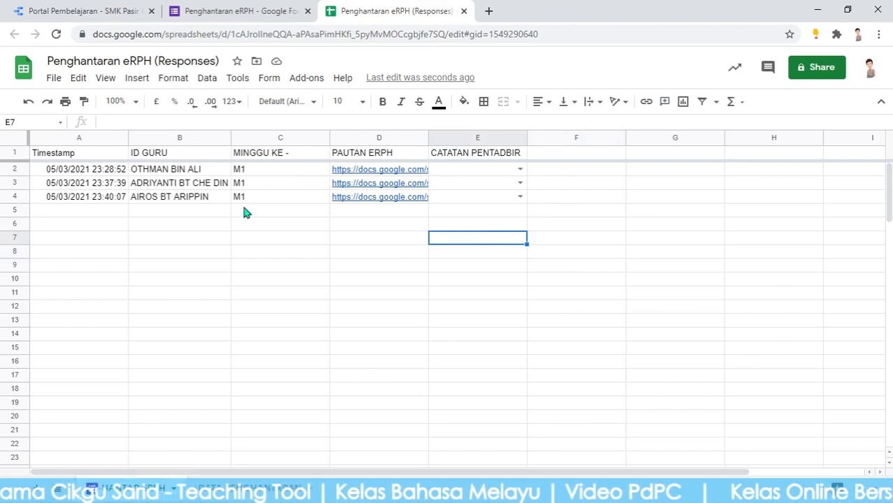
pyautogui.click(490, 11)
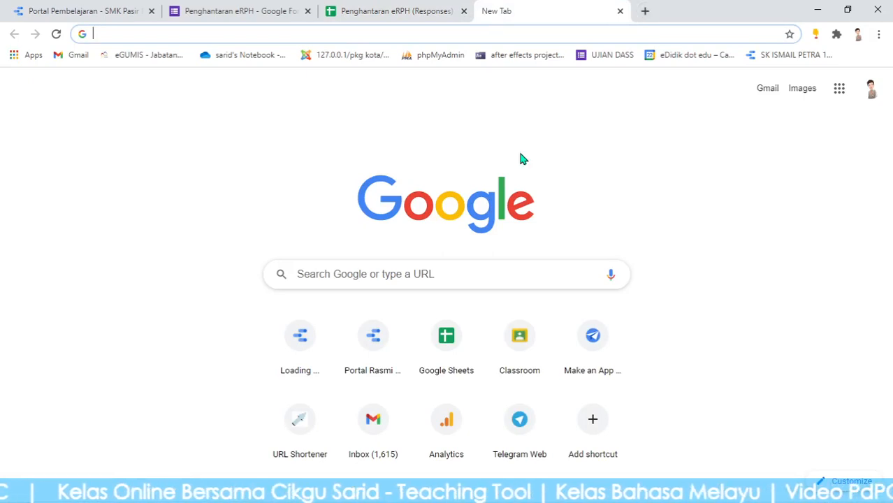
pyautogui.click(112, 37)
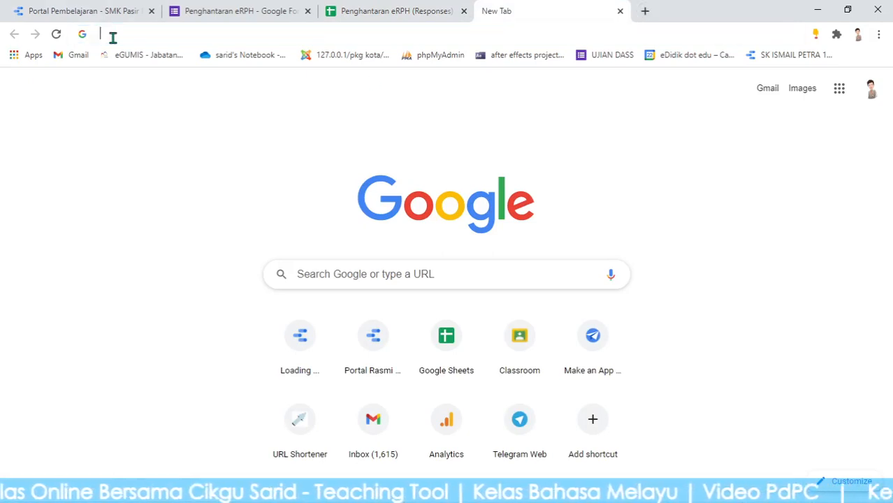
pyautogui.write('a')
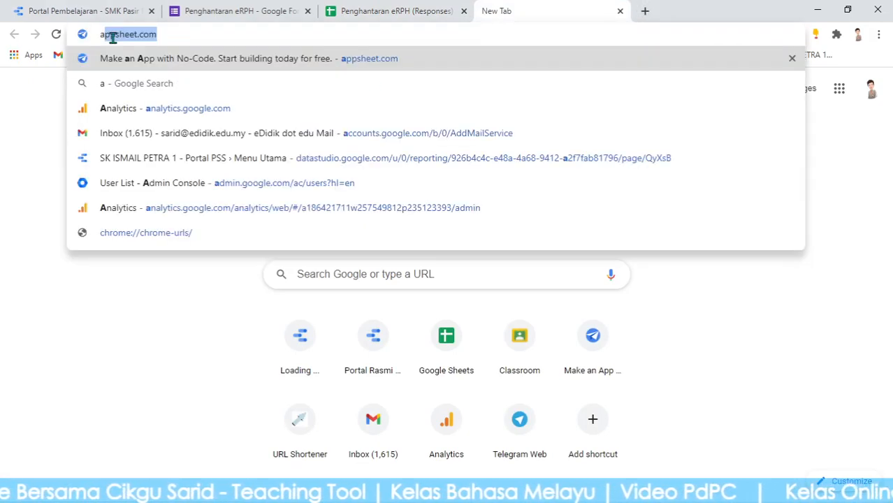
pyautogui.click(192, 40)
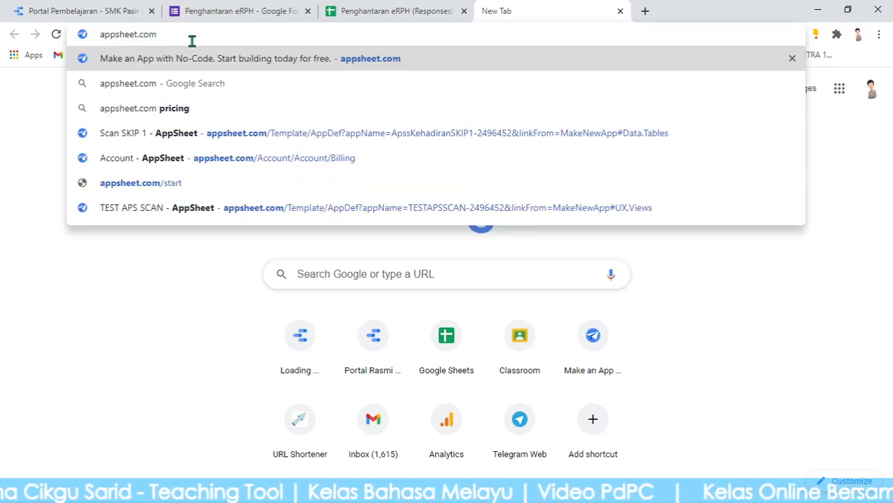
pyautogui.press('Return')
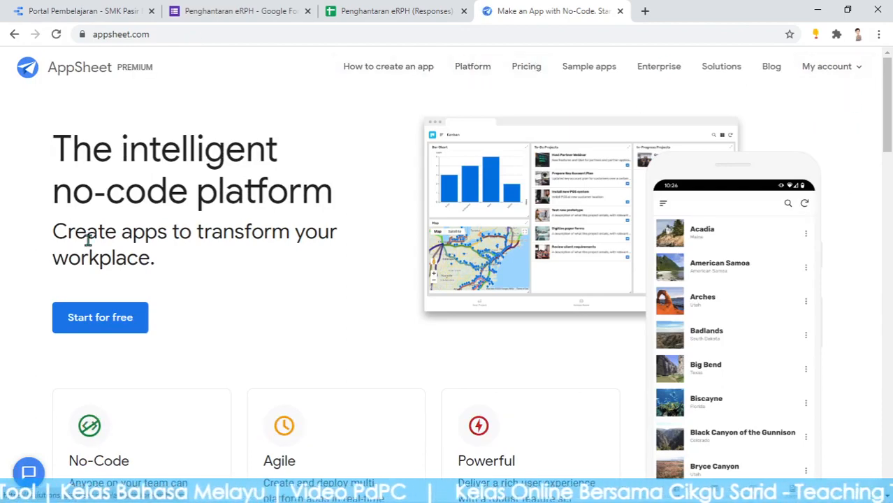
# From the account page, go to My apps and choose Make a new app
pyautogui.moveTo(835, 80)
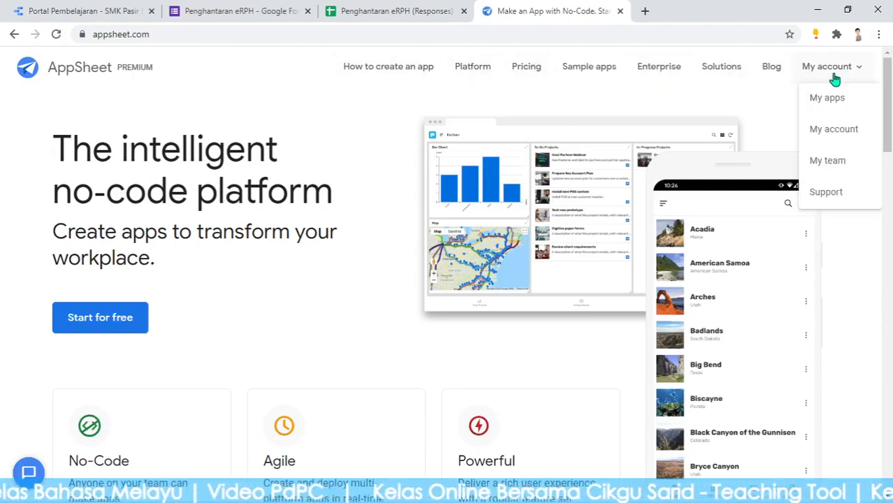
pyautogui.click(839, 136)
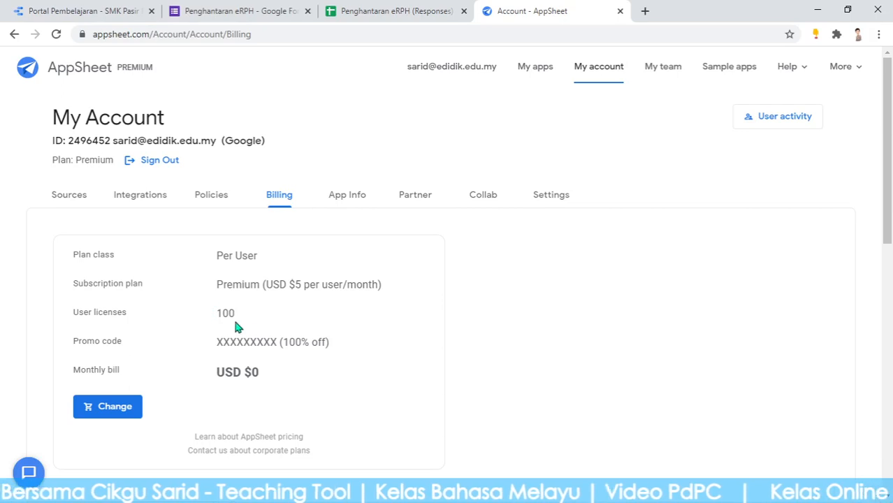
pyautogui.click(535, 69)
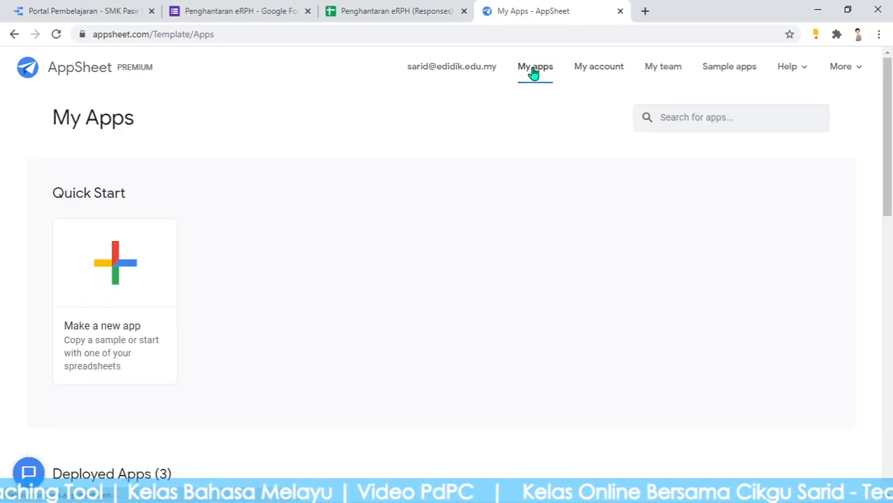
pyautogui.click(114, 276)
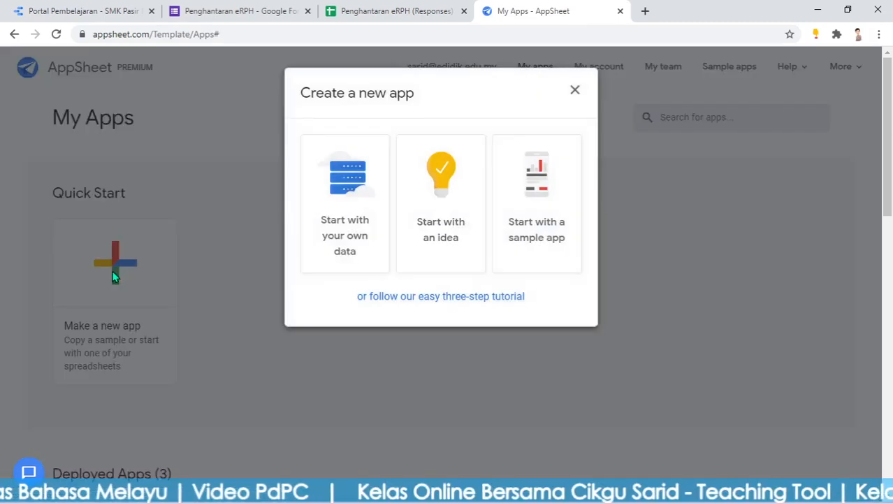
# Start from your own data, naming the app 'Semakan eRPH SMKPM' with category Other
pyautogui.click(342, 204)
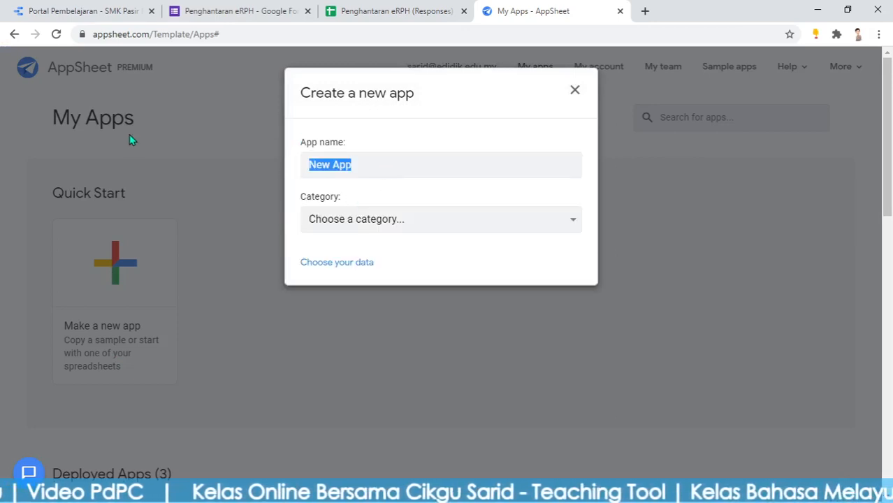
pyautogui.write('Semakan E')
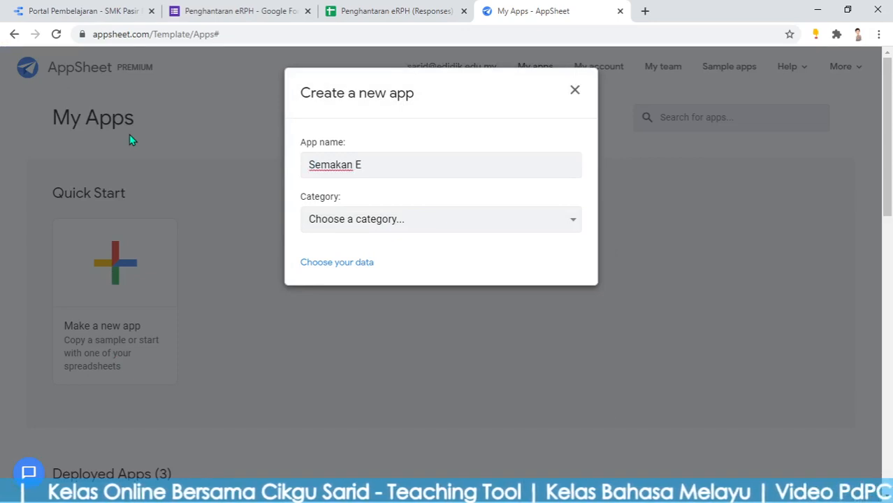
pyautogui.press('BackSpace')
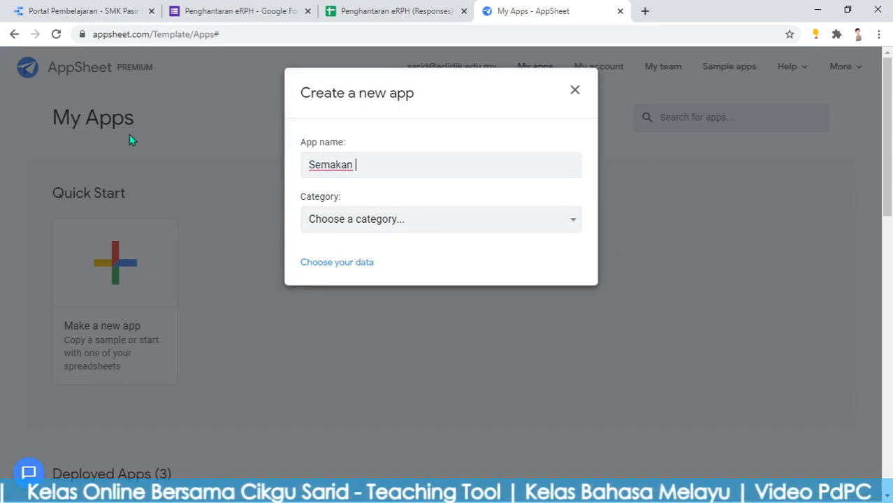
pyautogui.write('eRPH')
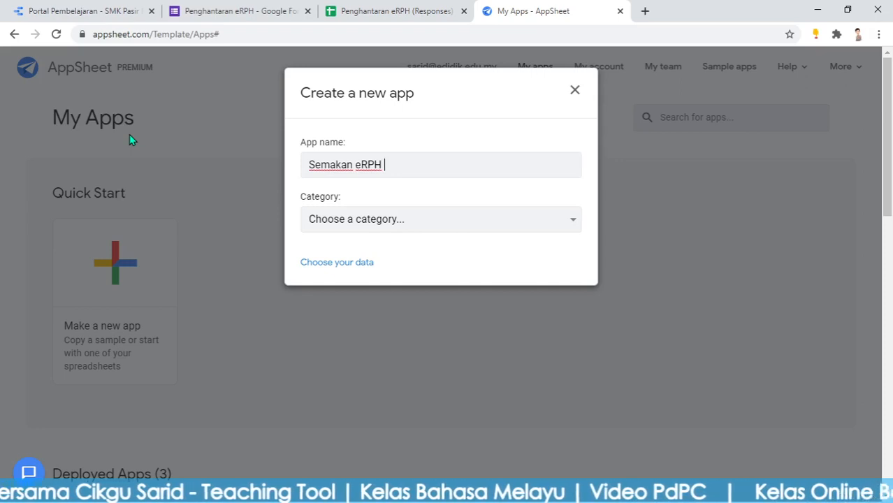
pyautogui.write(' SMK')
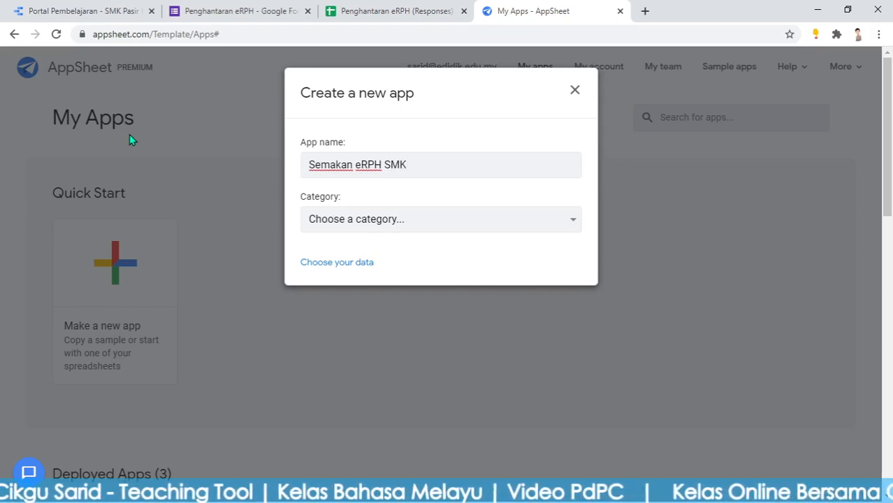
pyautogui.write('PM')
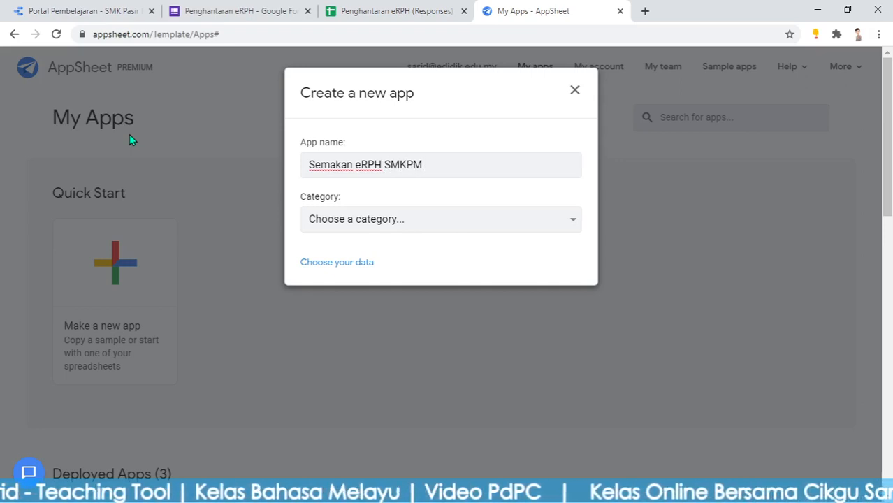
pyautogui.click(422, 221)
pyautogui.scroll(-2, 377, 437)
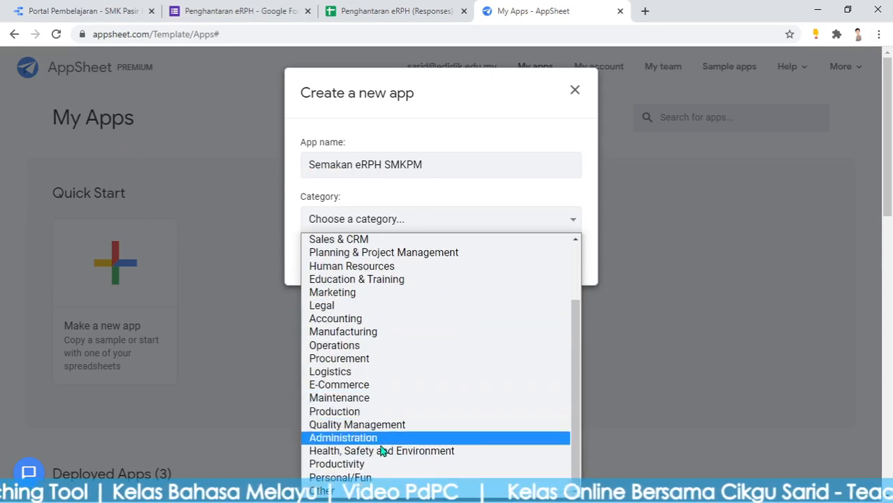
pyautogui.click(321, 484)
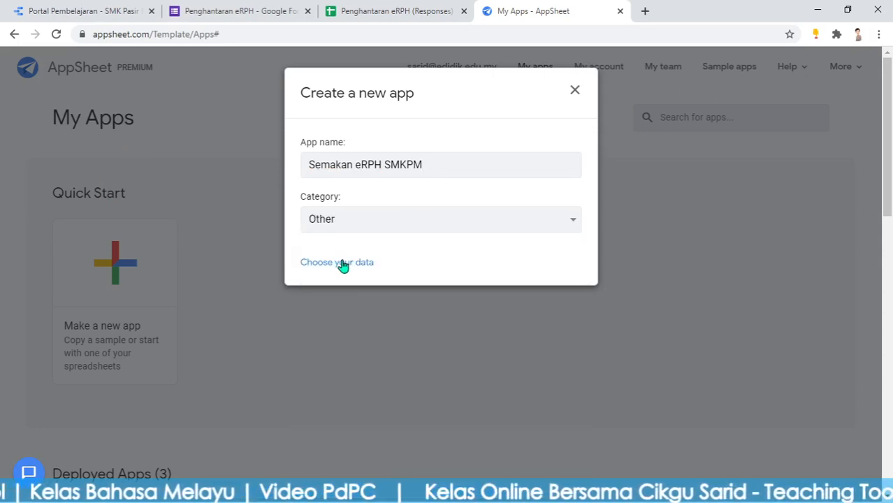
pyautogui.click(400, 9)
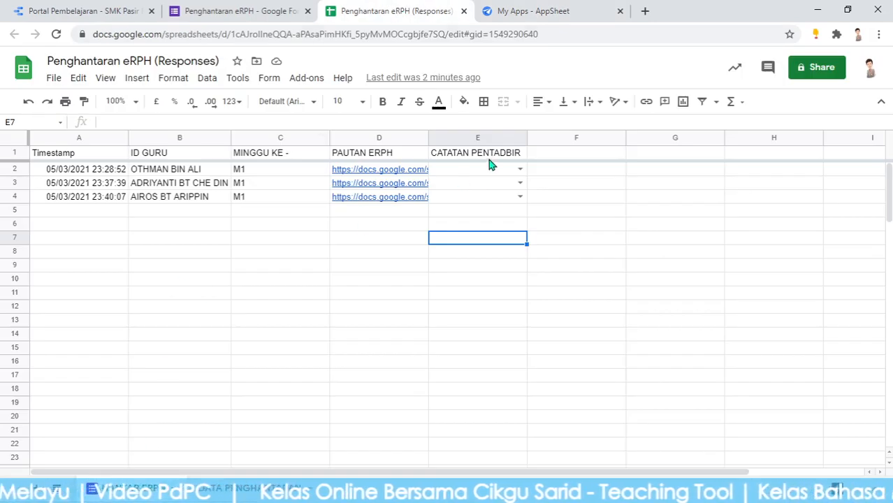
# Choose the app's data source and search Drive spreadsheets for 'Penghantaran eRPH'
pyautogui.click(549, 9)
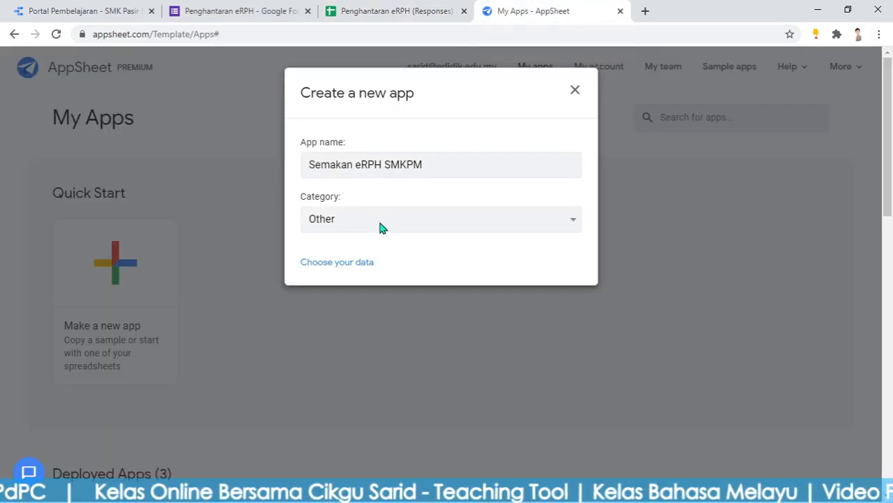
pyautogui.click(359, 262)
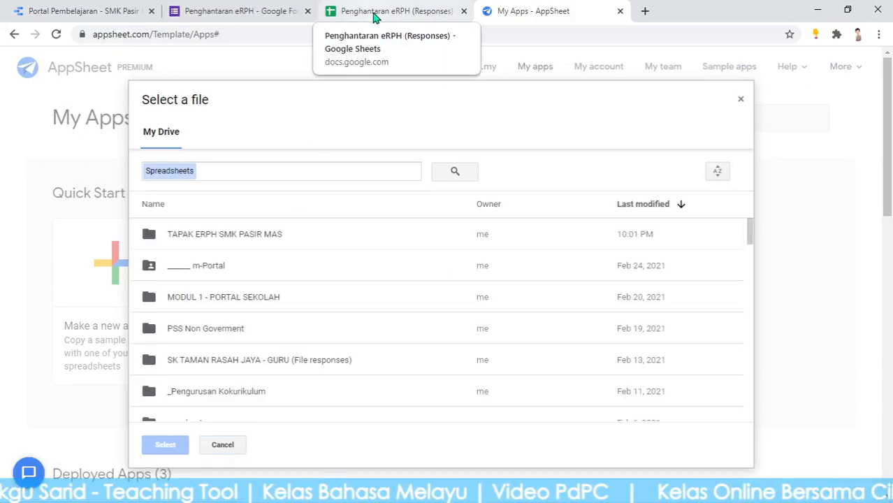
pyautogui.click(216, 171)
pyautogui.write('P')
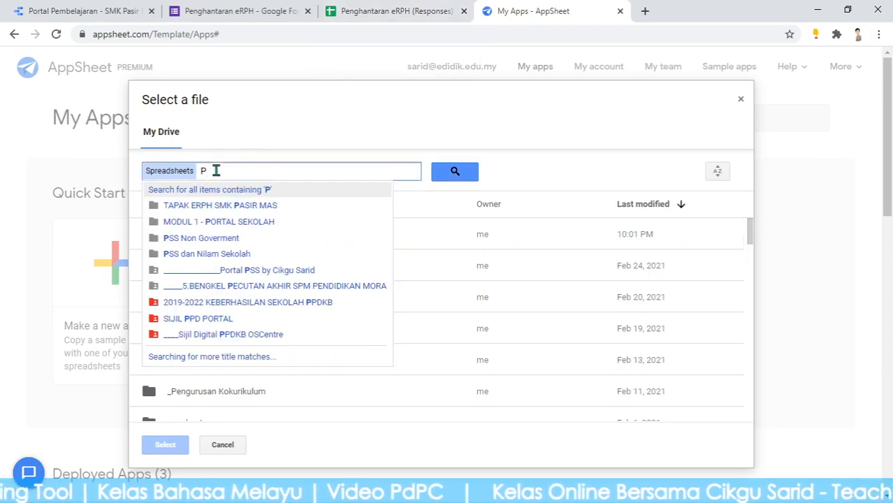
pyautogui.write('enghanatara')
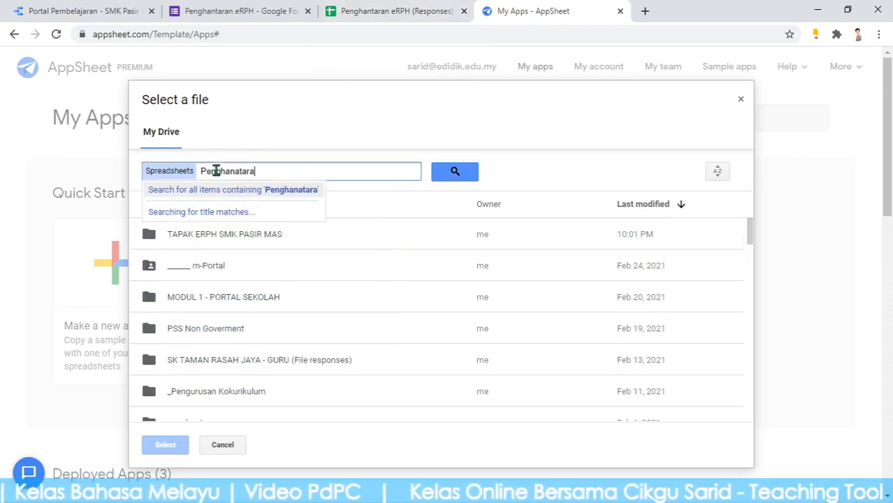
pyautogui.press('BackSpace')
pyautogui.press('BackSpace')
pyautogui.press('BackSpace')
pyautogui.press('BackSpace')
pyautogui.press('BackSpace')
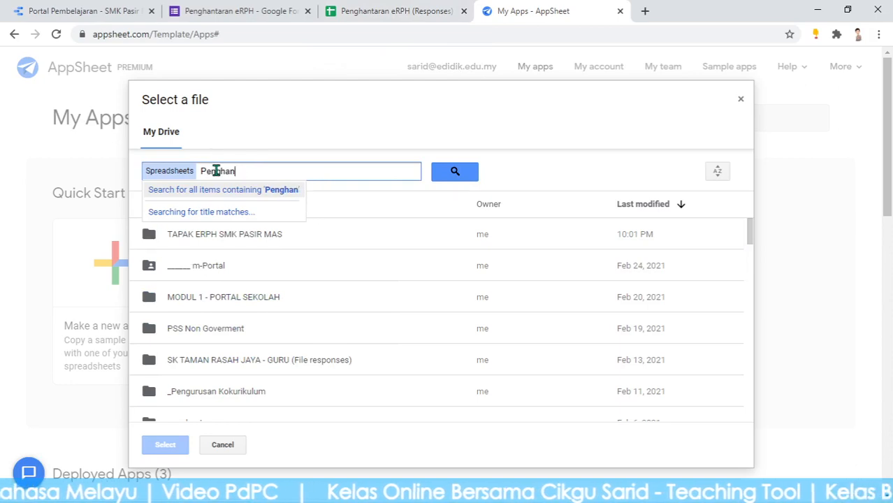
pyautogui.write('taran')
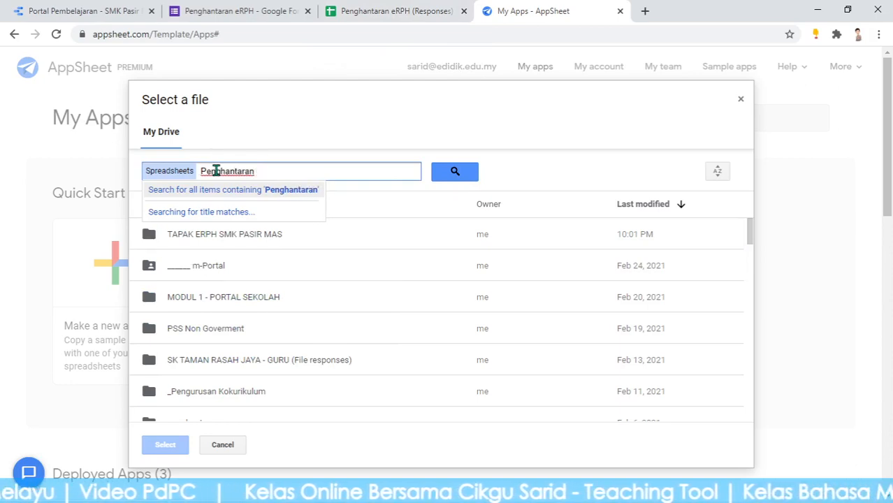
pyautogui.write('RPH')
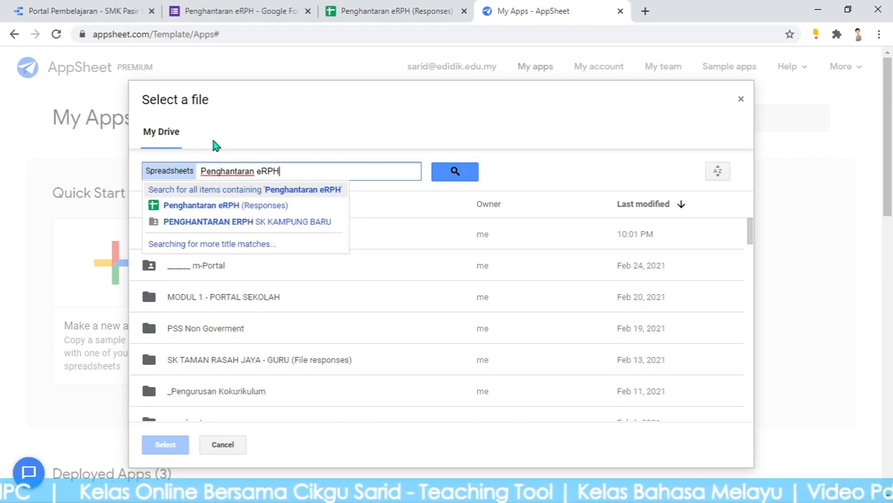
# Pick Penghantaran eRPH (Responses) as the data, let the app generate, and open the first record
pyautogui.click(215, 209)
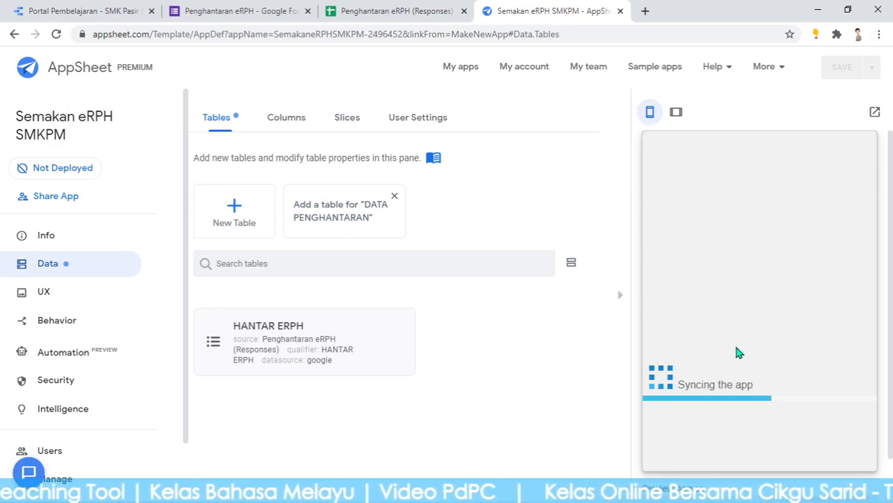
pyautogui.click(373, 6)
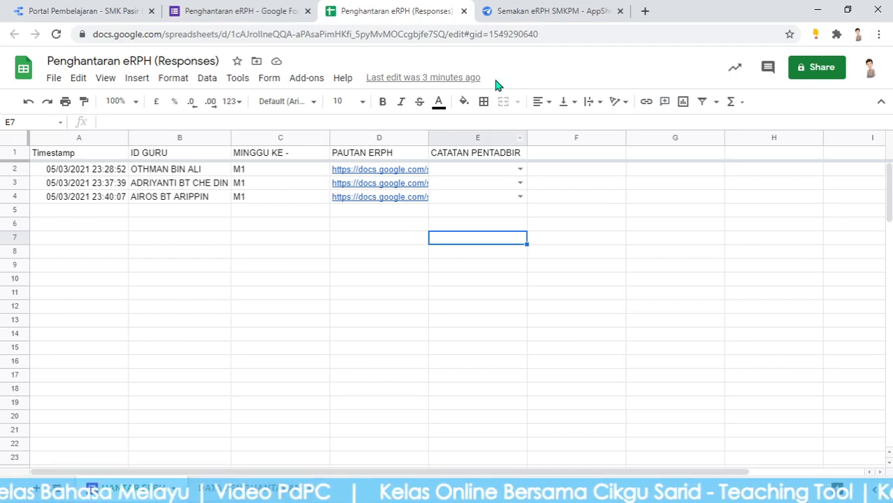
pyautogui.click(552, 11)
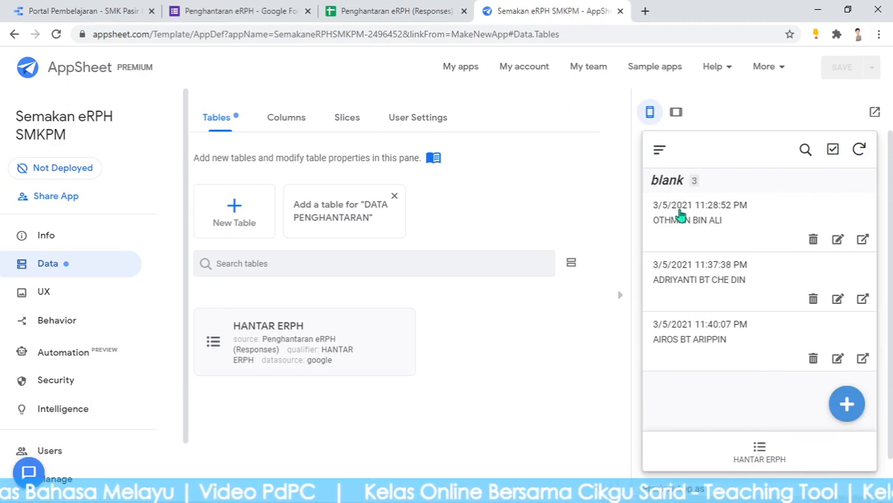
pyautogui.click(354, 6)
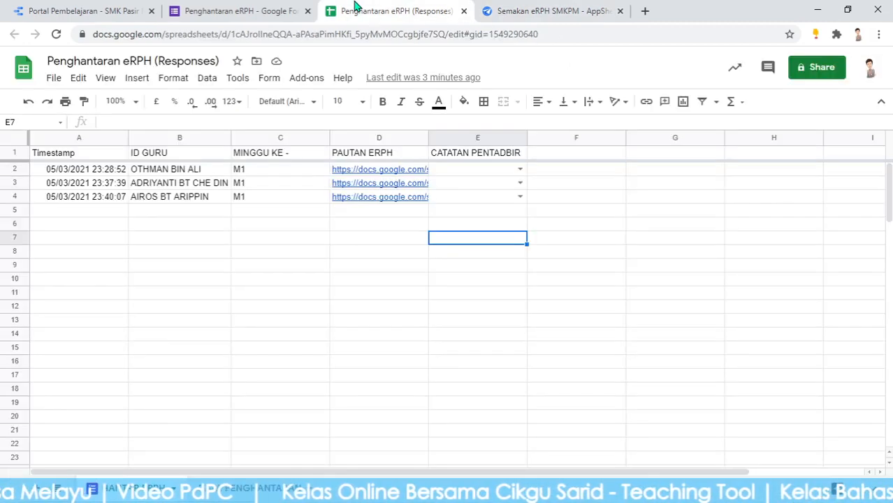
pyautogui.click(81, 227)
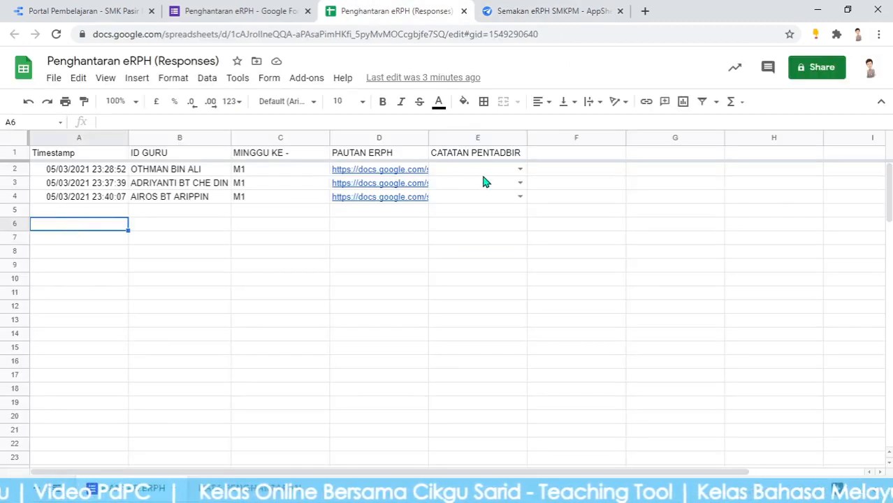
pyautogui.click(570, 12)
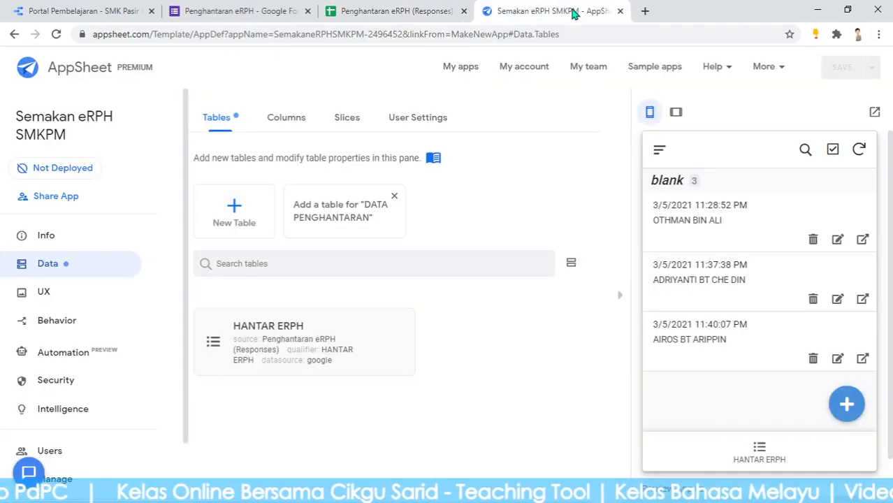
pyautogui.click(690, 227)
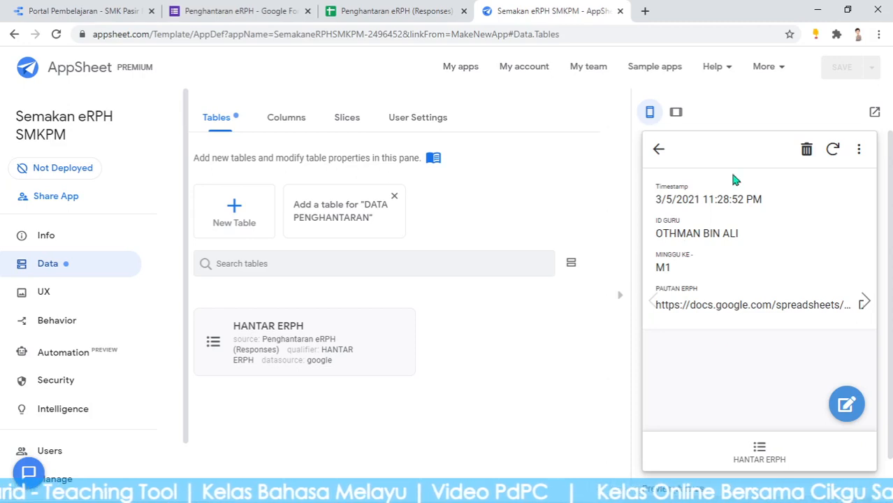
# Set E2's CATATAN PENTADBIR value to Tahniah in the responses sheet
pyautogui.click(401, 10)
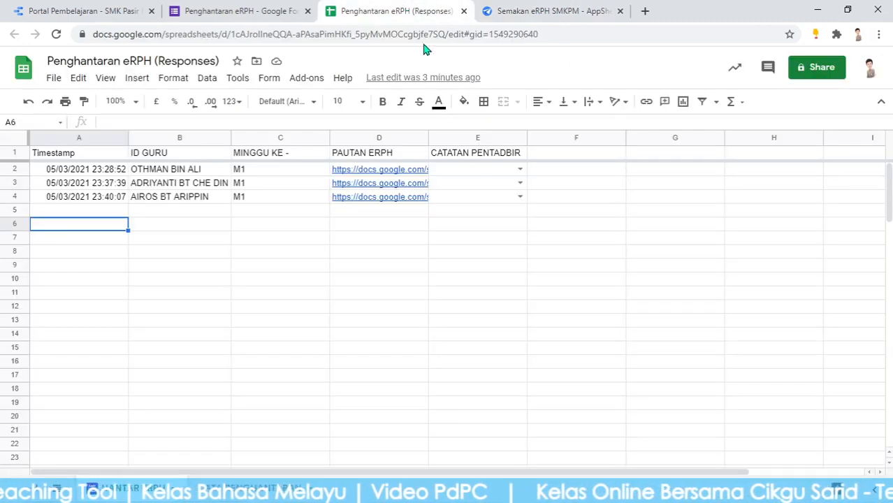
pyautogui.click(520, 170)
pyautogui.click(475, 186)
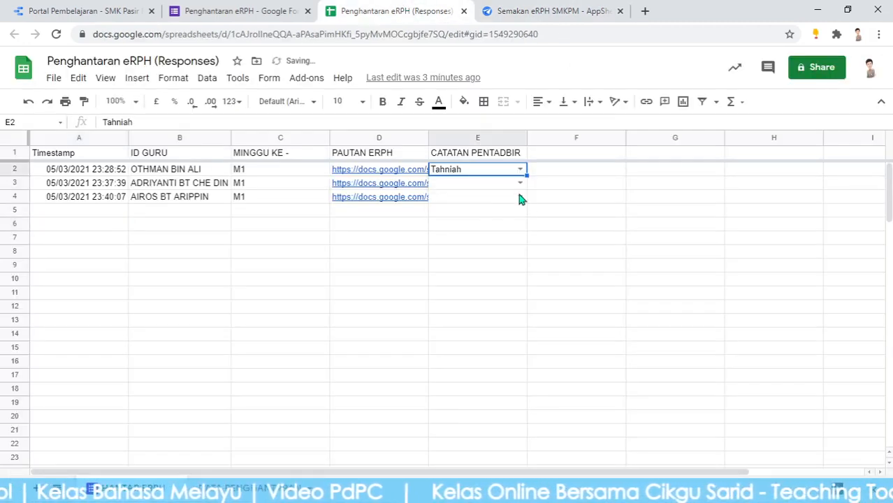
pyautogui.click(585, 210)
# Sync the AppSheet preview so the first submission shows the Tahniah note
pyautogui.click(531, 8)
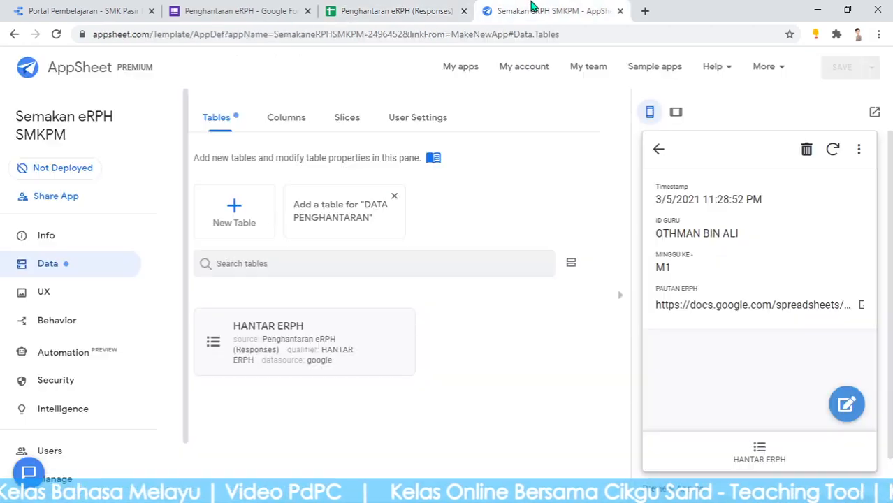
pyautogui.click(834, 150)
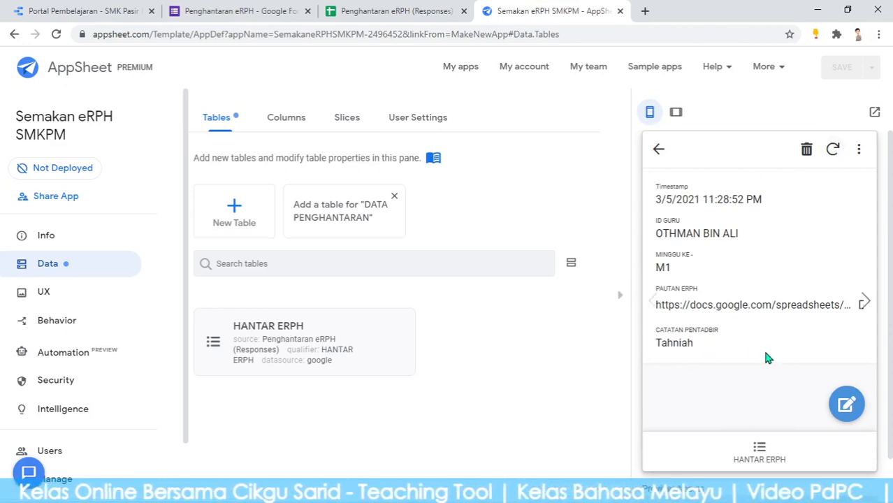
pyautogui.click(40, 264)
pyautogui.click(285, 120)
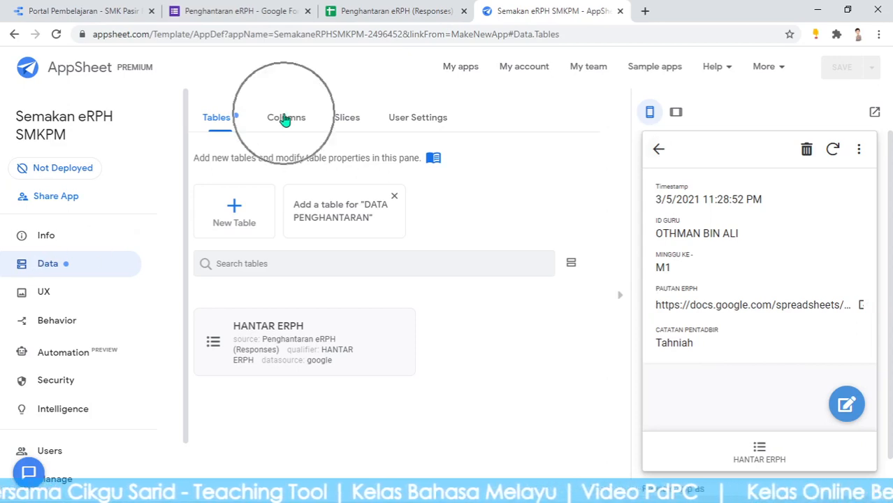
# Open Data > Columns for HANTAR ERPH and review its six columns, with CATATAN PENTADBIR as Enum
pyautogui.click(285, 120)
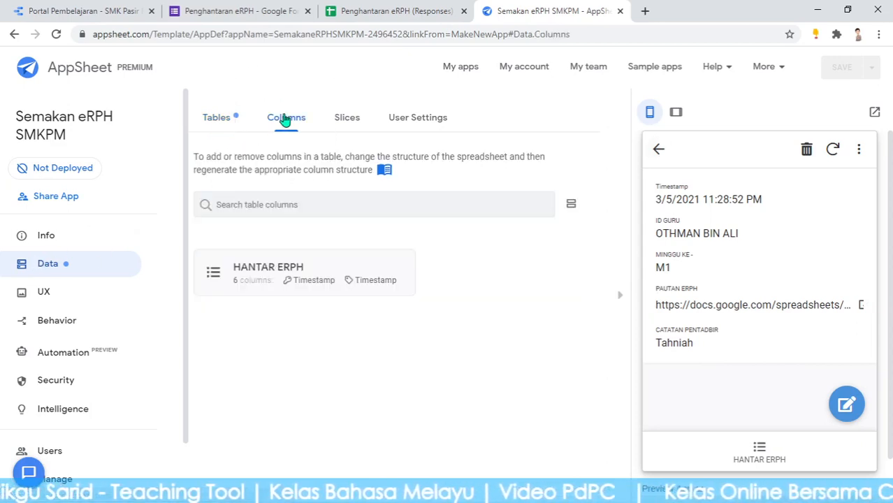
pyautogui.click(264, 271)
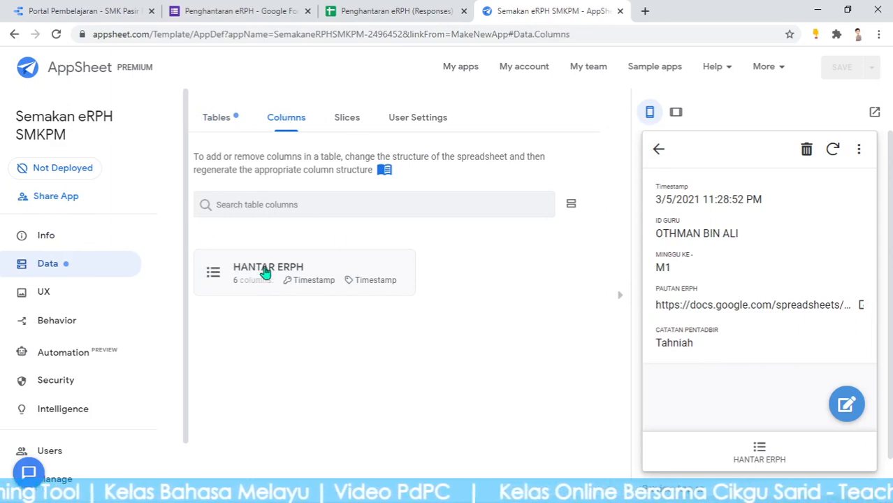
pyautogui.click(264, 271)
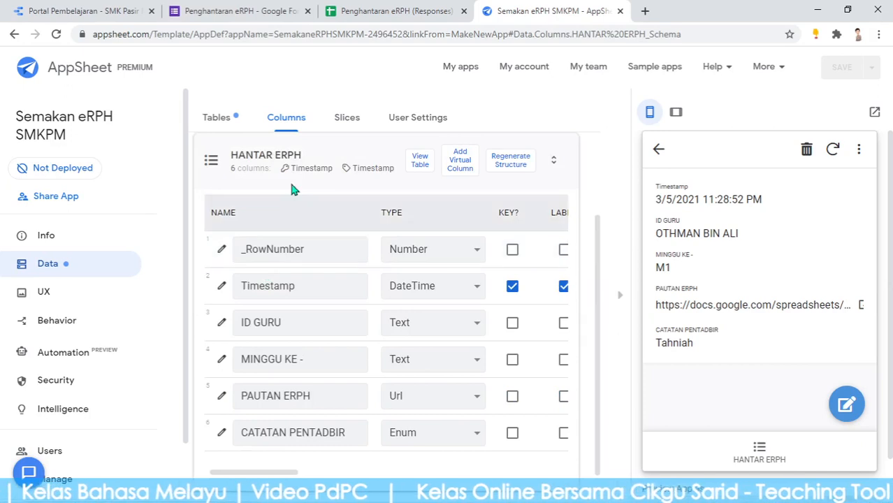
pyautogui.click(421, 160)
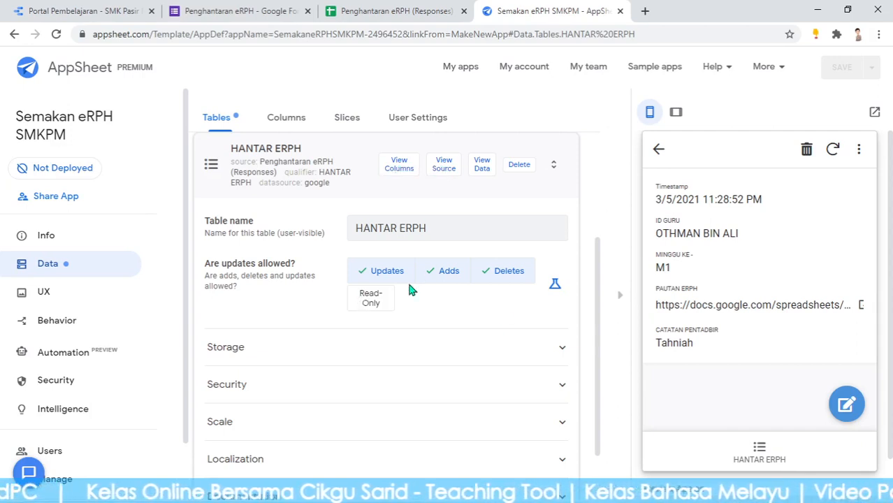
pyautogui.click(399, 166)
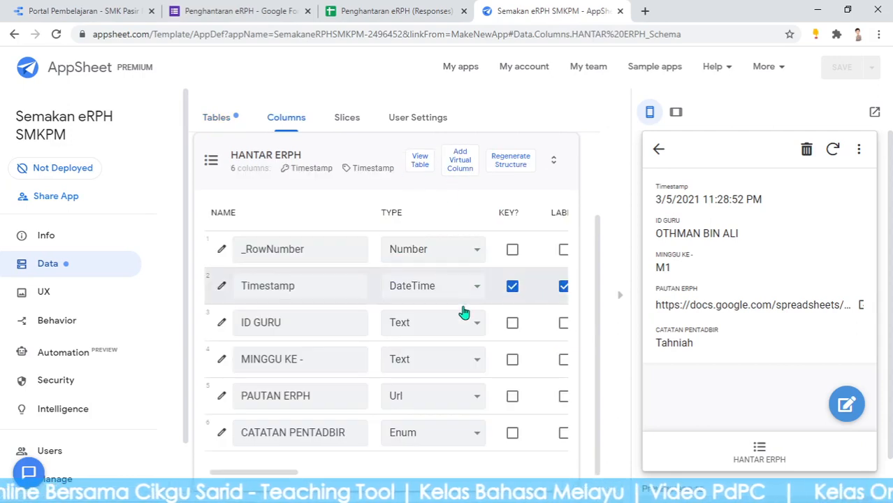
pyautogui.moveTo(273, 477)
pyautogui.mouseDown()
pyautogui.moveTo(304, 476)
pyautogui.moveTo(257, 474)
pyautogui.mouseUp()
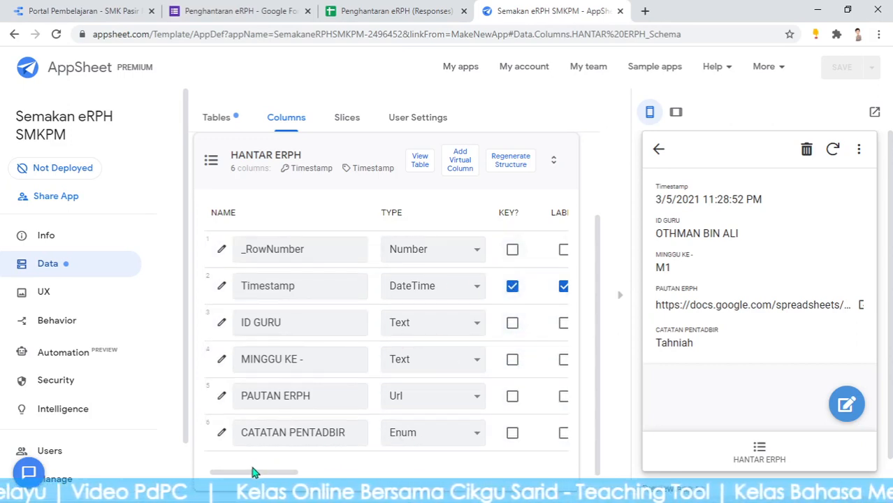
pyautogui.moveTo(257, 477)
pyautogui.mouseDown()
pyautogui.moveTo(279, 475)
pyautogui.moveTo(257, 476)
pyautogui.mouseUp()
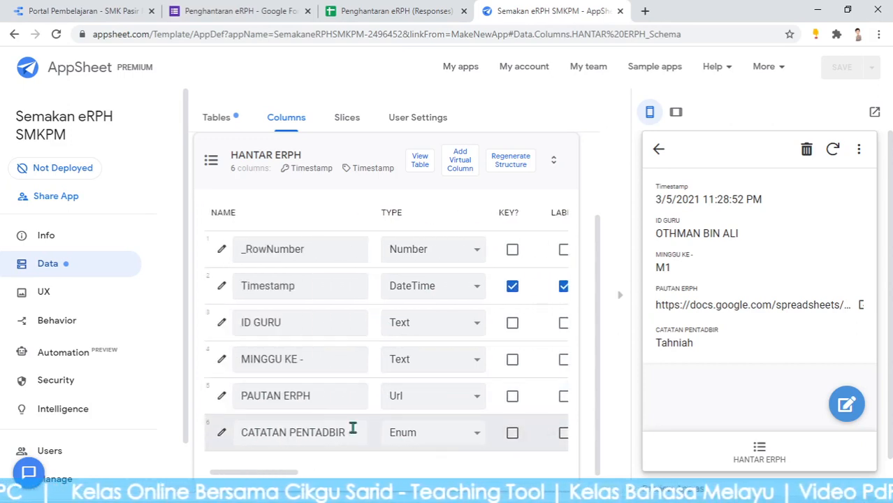
pyautogui.moveTo(295, 473); pyautogui.dragTo(316, 473)
# Tick LABEL? for MINGGU KE, untick it for Timestamp, and save the app
pyautogui.click(479, 359)
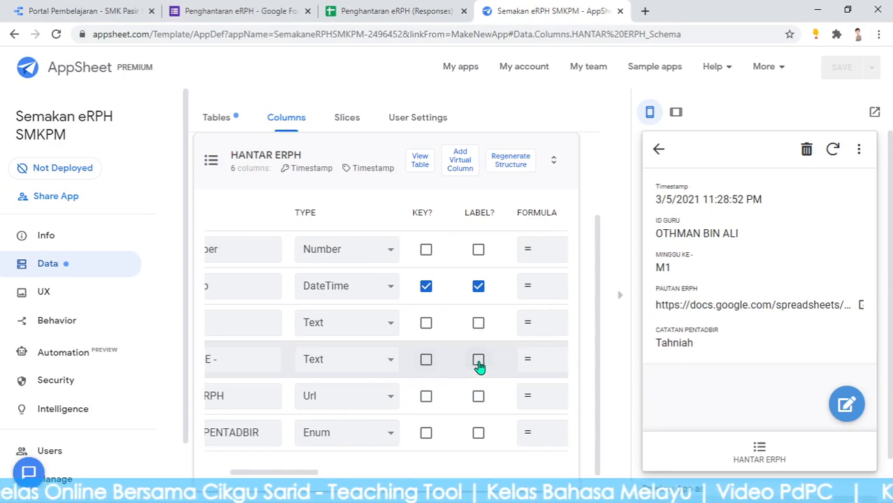
pyautogui.click(479, 288)
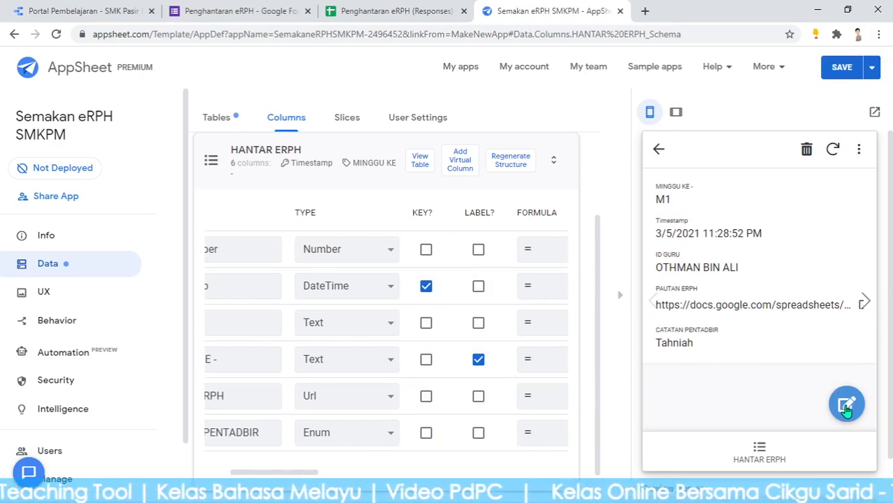
pyautogui.click(835, 77)
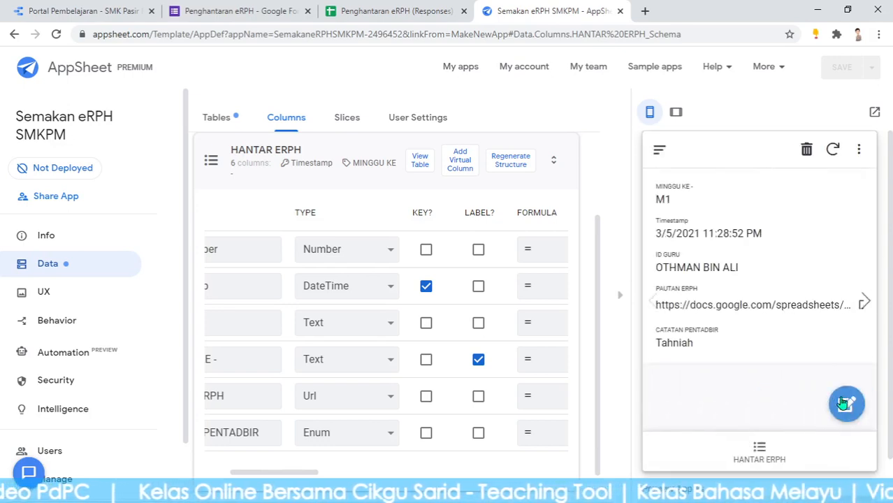
# Save the first record's CATATAN PENTADBIR as Tidak Hantar, then view the grouped HANTAR ERPH list
pyautogui.click(845, 403)
pyautogui.scroll(-5, 769, 395)
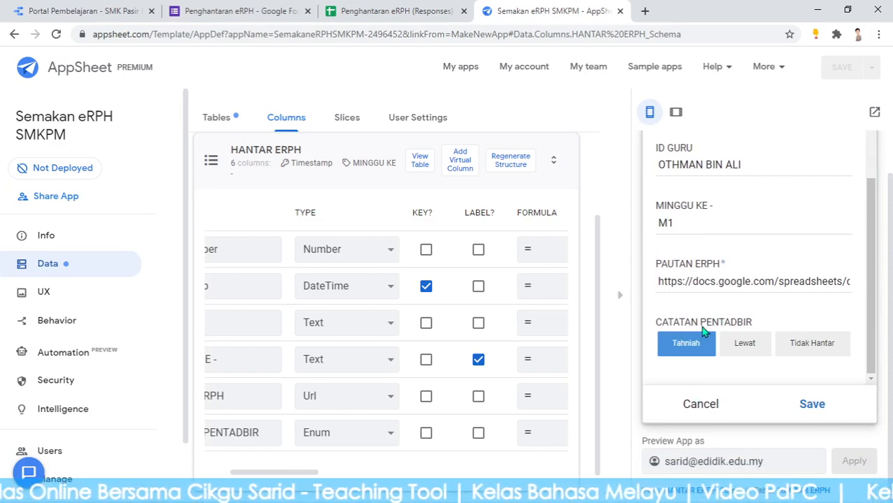
pyautogui.click(741, 350)
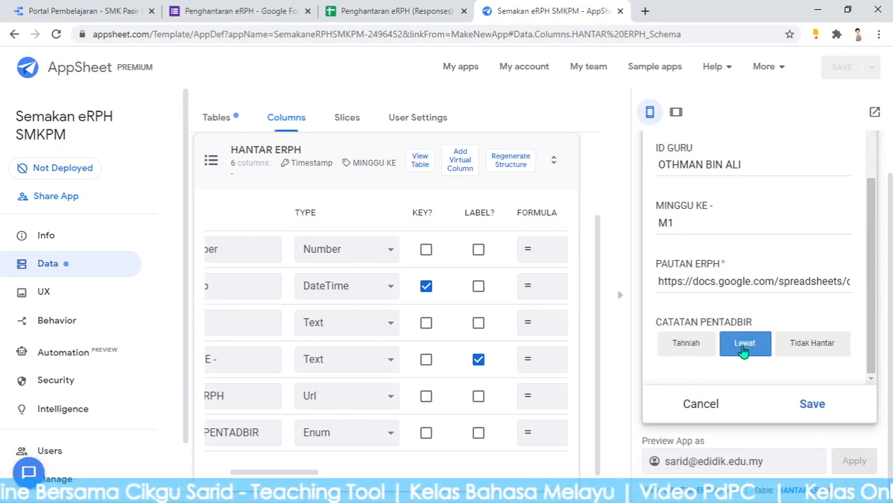
pyautogui.click(817, 345)
pyautogui.click(676, 348)
pyautogui.click(813, 342)
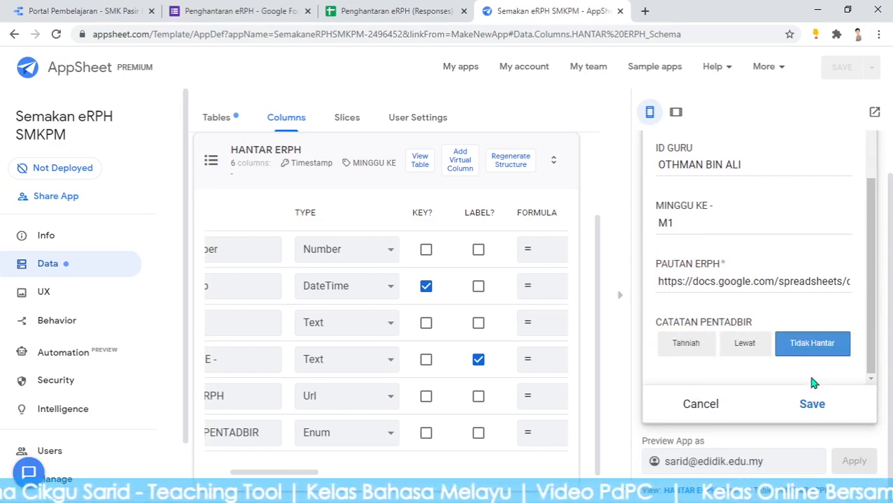
pyautogui.click(811, 406)
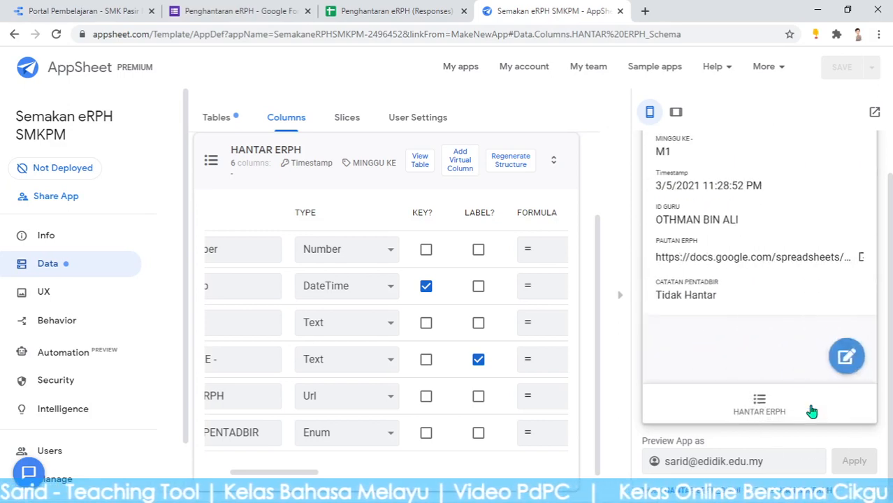
pyautogui.click(759, 403)
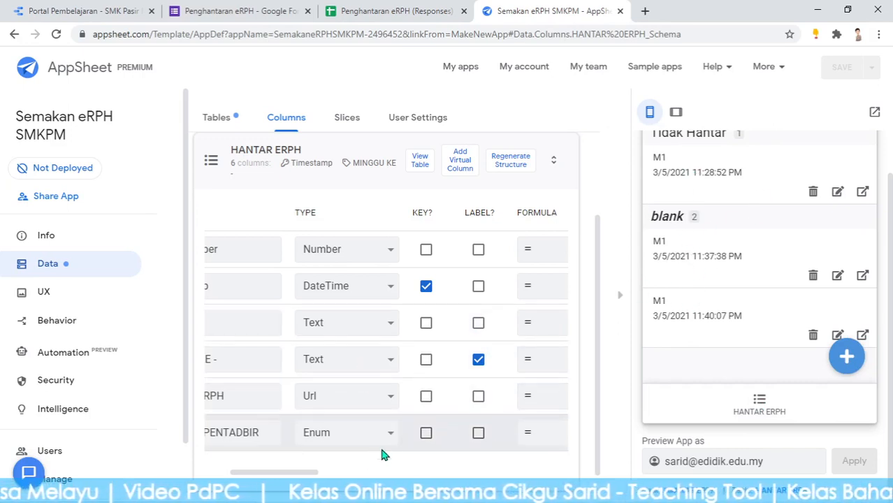
# Scroll the Columns grid, tick LABEL? on the ID GURU row, and save the app
pyautogui.moveTo(283, 477); pyautogui.dragTo(263, 476)
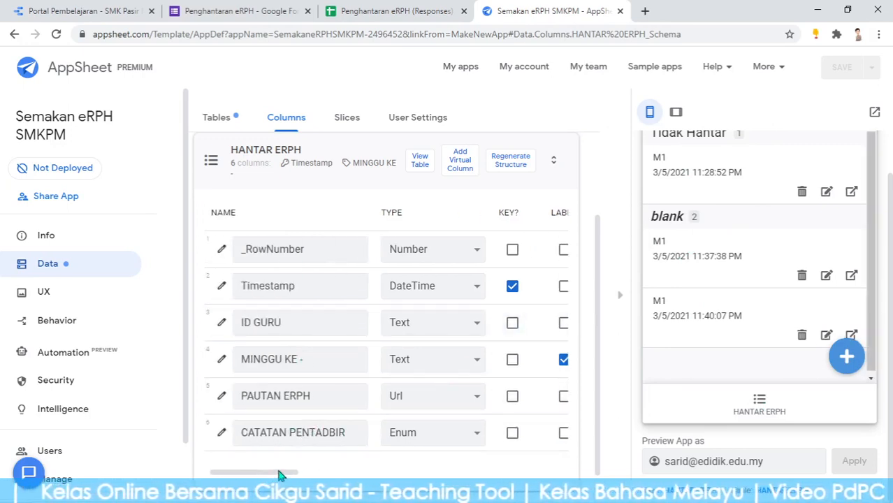
pyautogui.moveTo(280, 474); pyautogui.dragTo(313, 474)
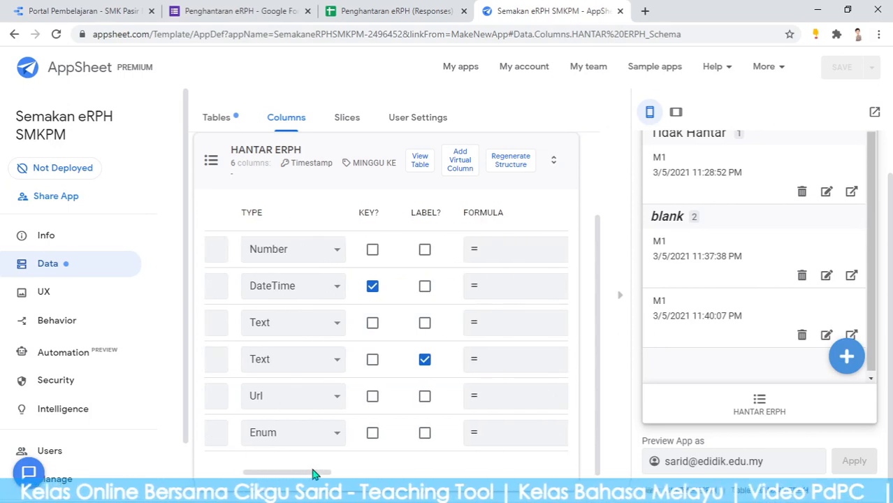
pyautogui.click(425, 323)
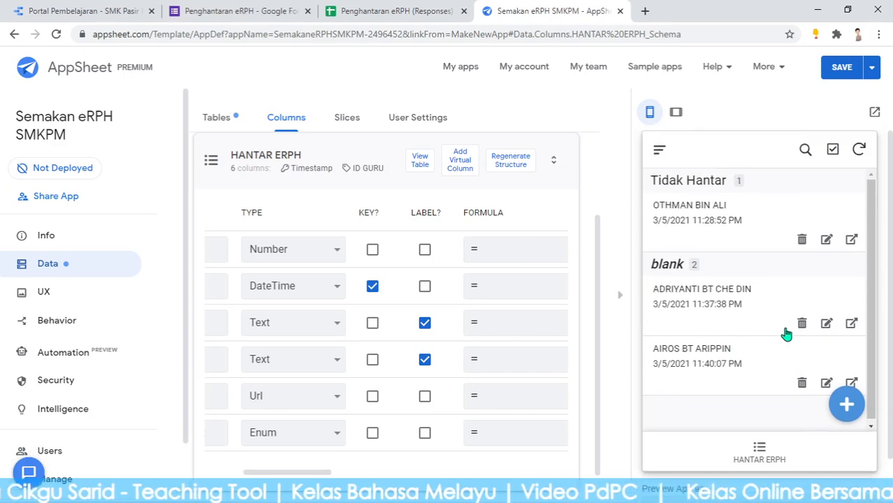
pyautogui.click(844, 68)
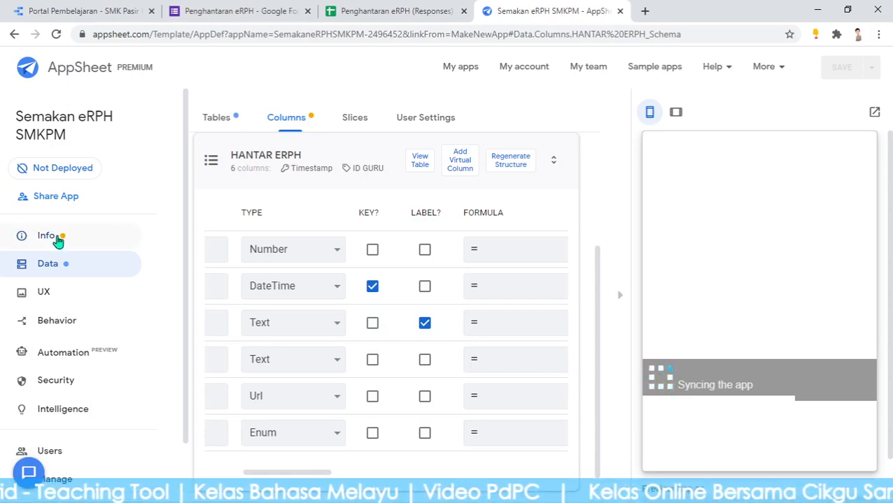
# Open the Info errors page and read the warning about removed HANTAR ERPH label columns
pyautogui.click(290, 123)
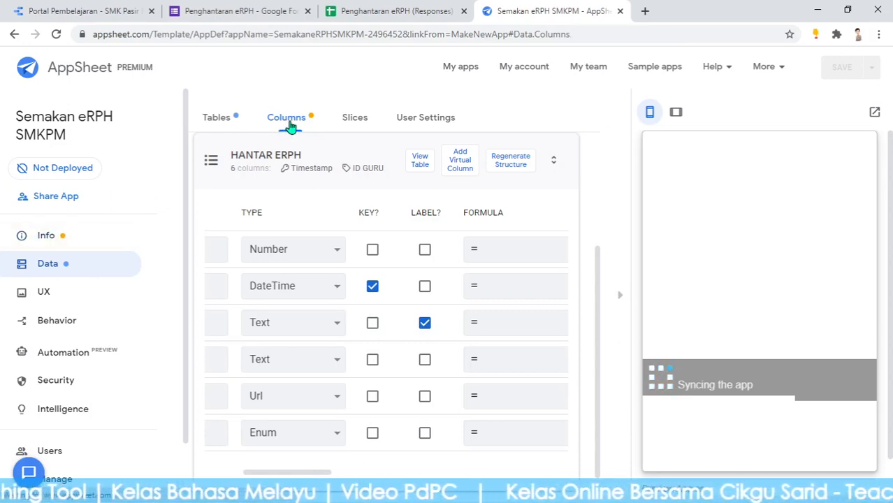
pyautogui.click(66, 237)
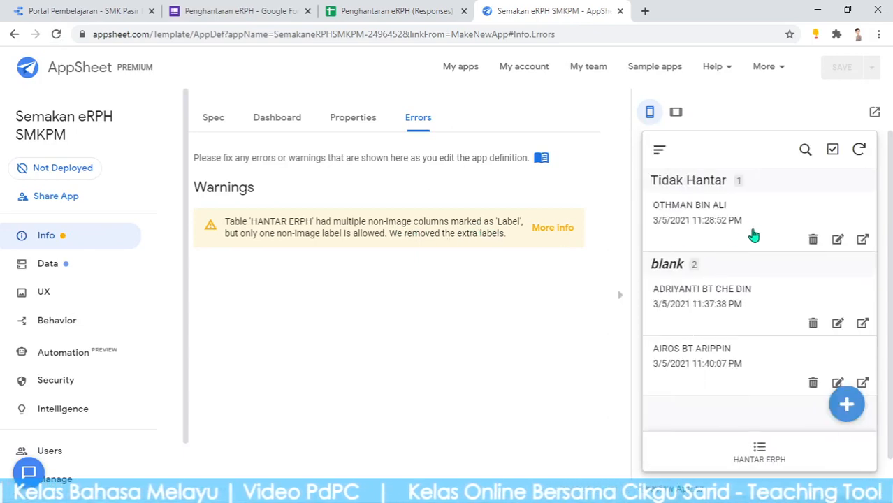
pyautogui.scroll(-1, 754, 235)
pyautogui.scroll(1, 696, 209)
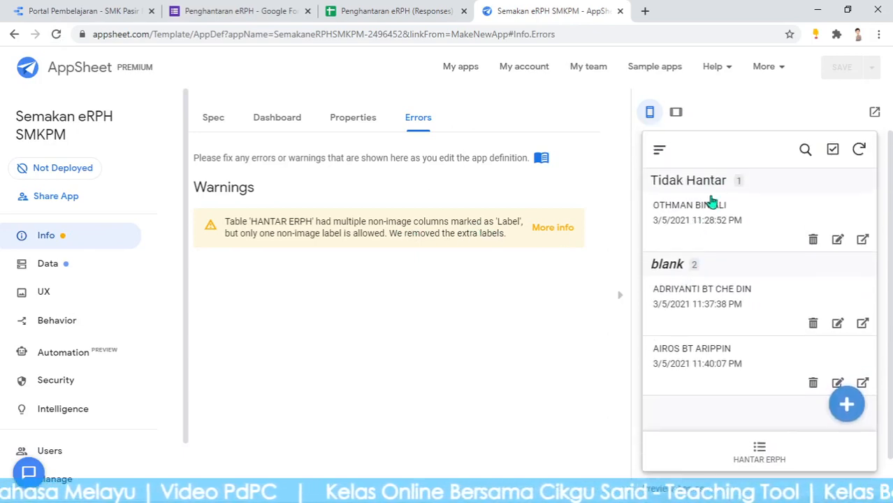
# Set the last record's CATATAN PENTADBIR to Tahniah and return to the grouped list
pyautogui.click(726, 361)
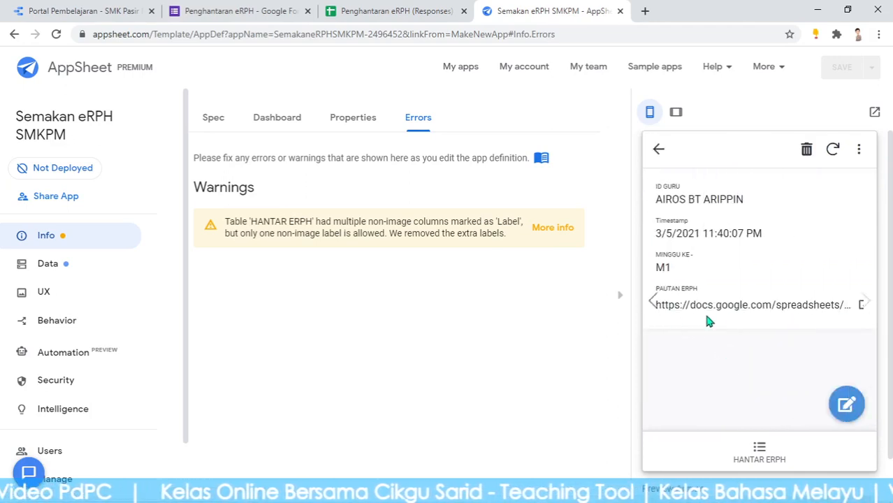
pyautogui.click(847, 405)
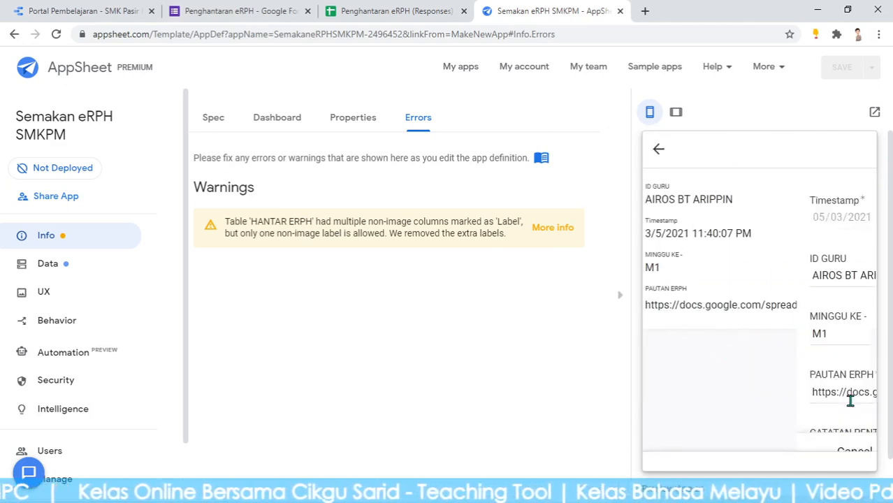
pyautogui.scroll(-1, 692, 351)
pyautogui.scroll(-1, 692, 351)
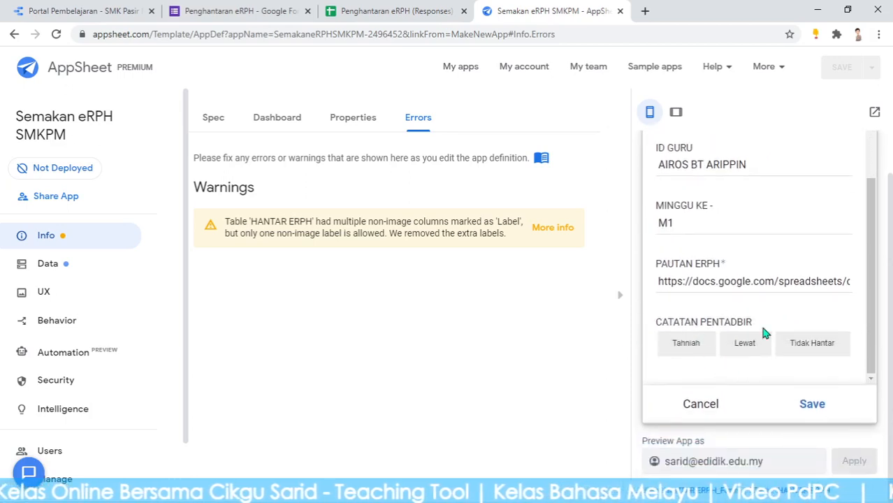
pyautogui.click(698, 350)
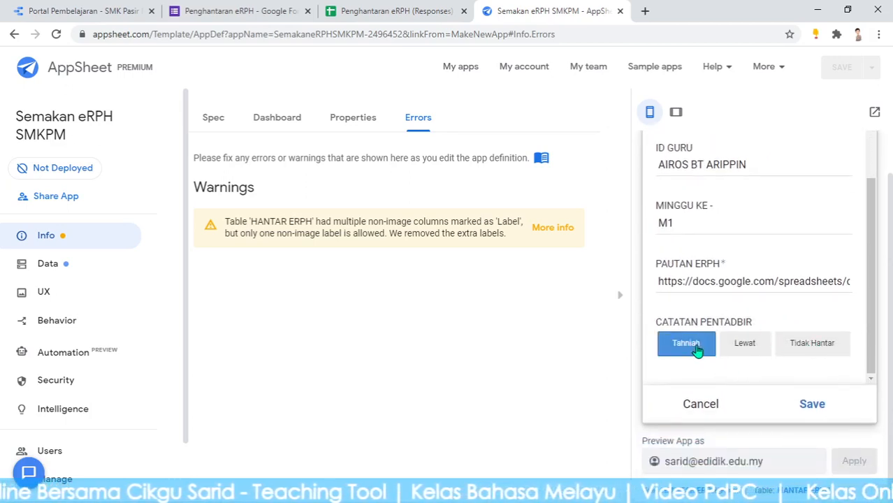
pyautogui.click(813, 406)
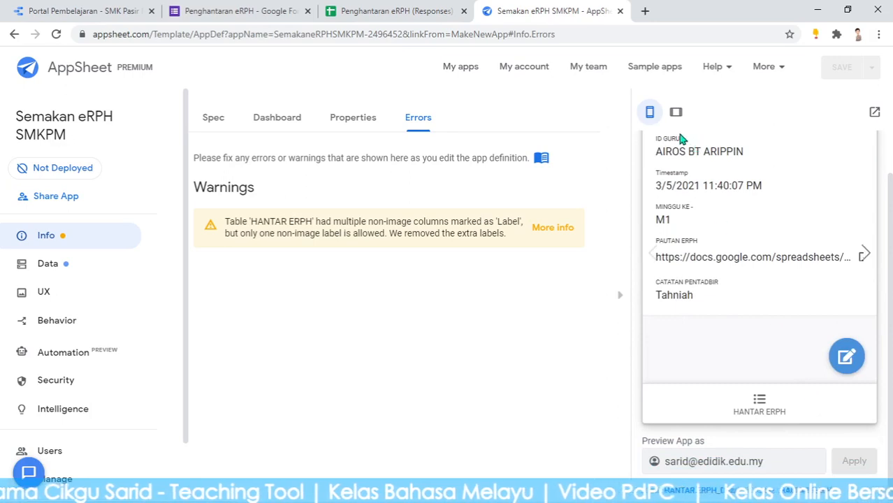
pyautogui.click(754, 400)
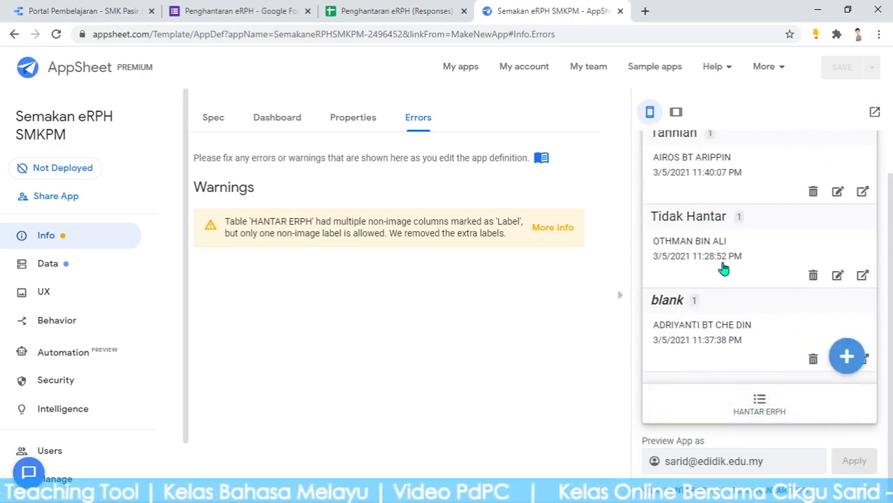
# Change the Tidak Hantar submission's admin note to Lewat and save it
pyautogui.scroll(2, 710, 199)
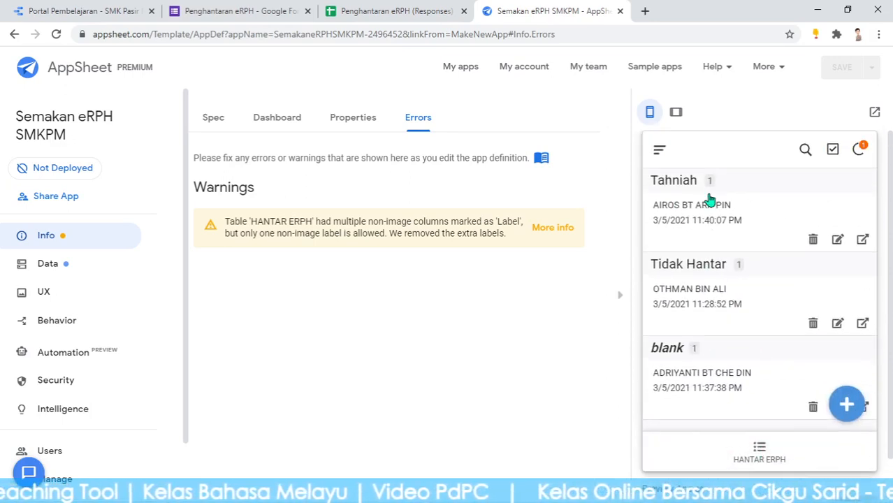
pyautogui.click(705, 306)
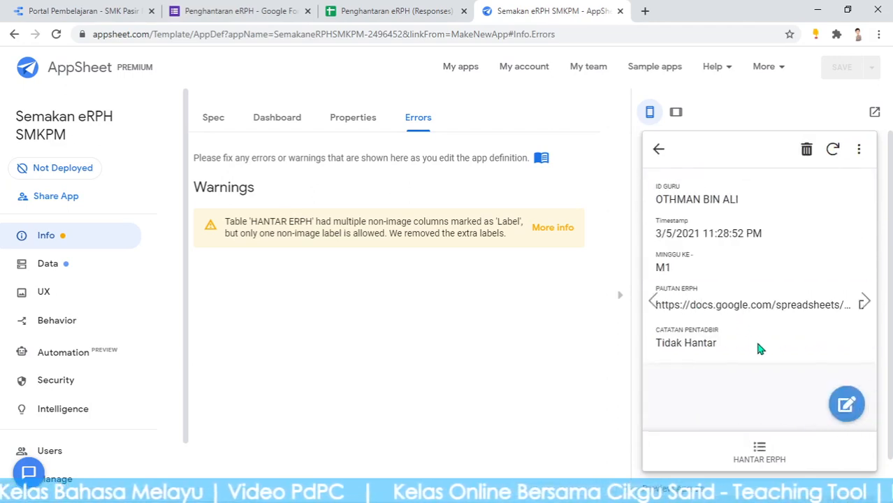
pyautogui.scroll(-2, 727, 322)
pyautogui.click(843, 361)
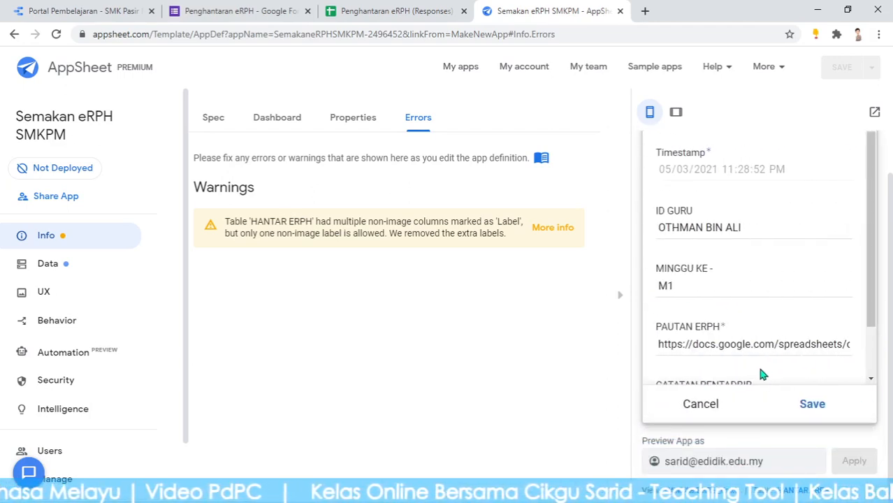
pyautogui.scroll(-2, 755, 367)
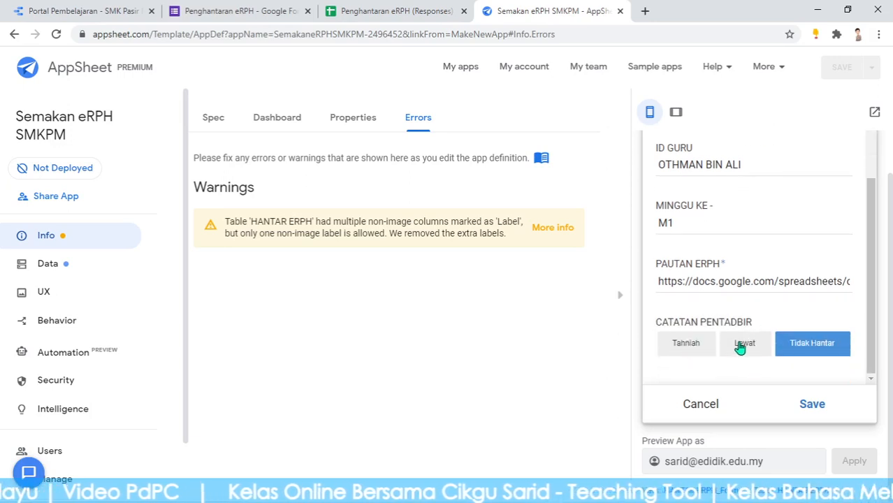
pyautogui.click(742, 346)
pyautogui.click(813, 406)
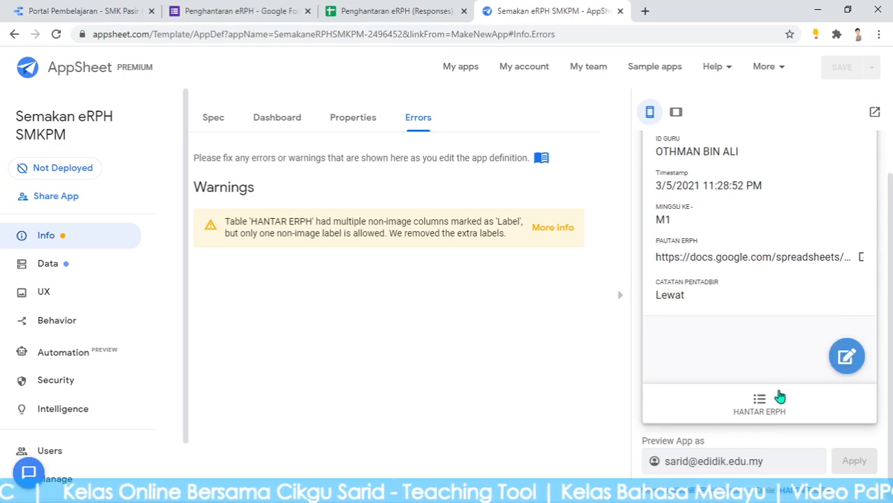
pyautogui.click(756, 403)
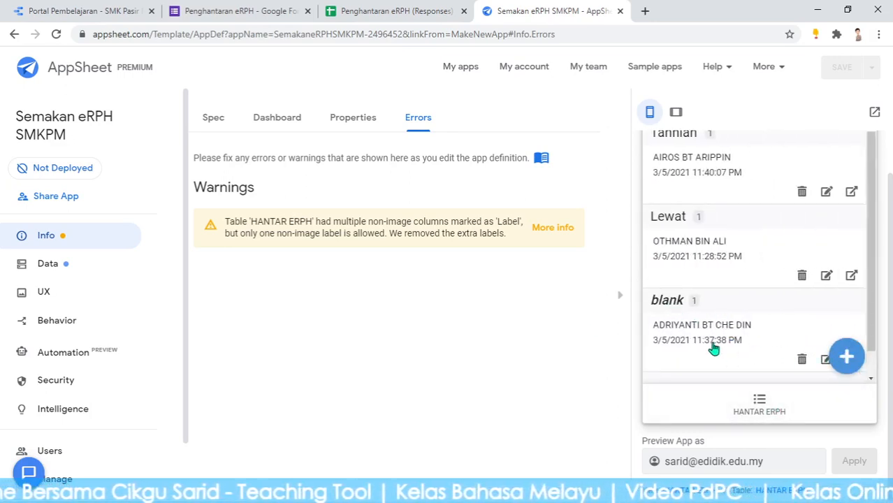
# Give the unmarked submission Tahniah, then check the responses spreadsheet for the updates
pyautogui.click(714, 346)
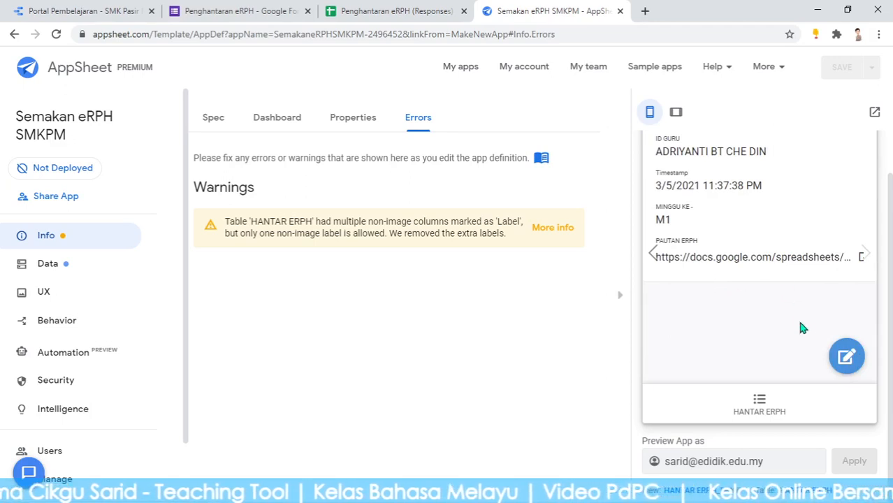
pyautogui.click(846, 359)
pyautogui.scroll(-2, 754, 339)
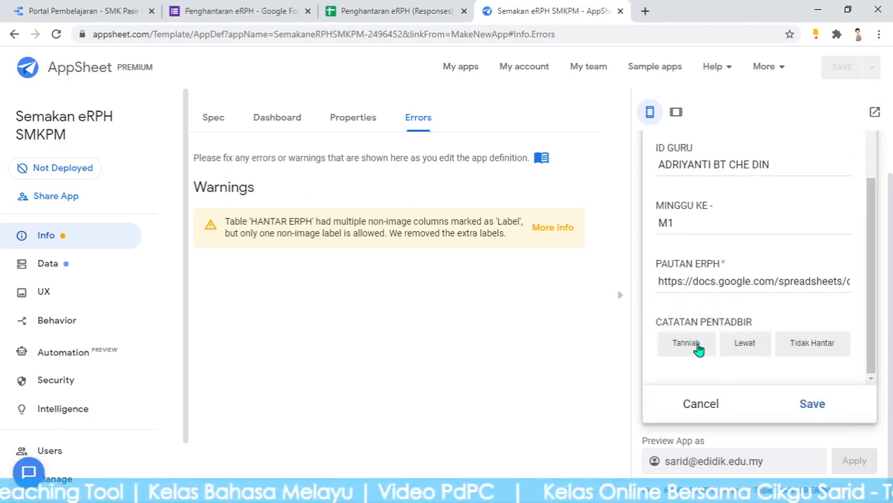
pyautogui.click(692, 349)
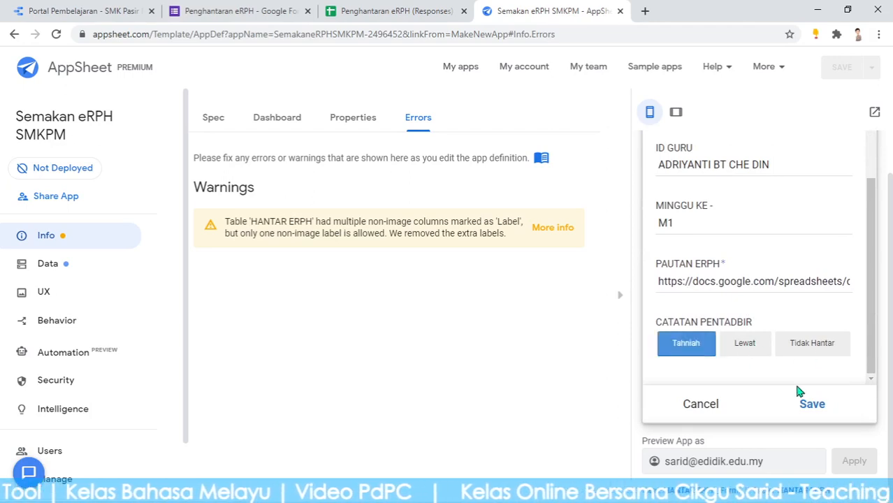
pyautogui.click(813, 404)
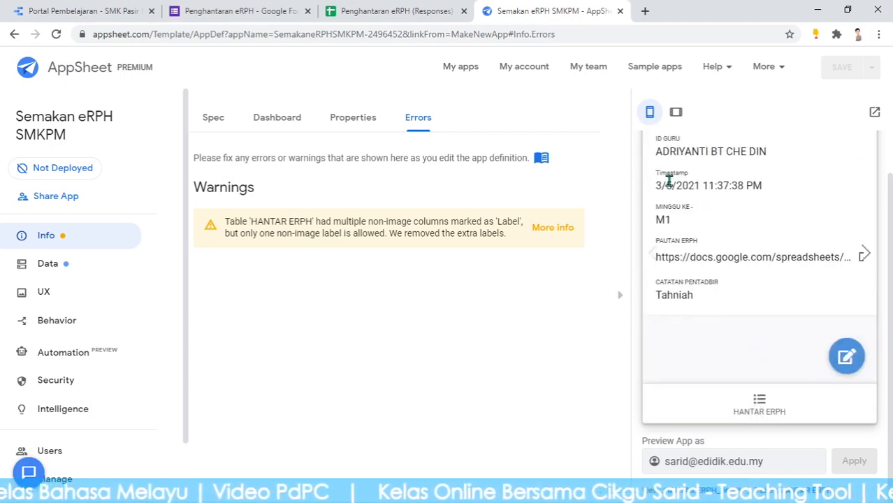
pyautogui.click(391, 11)
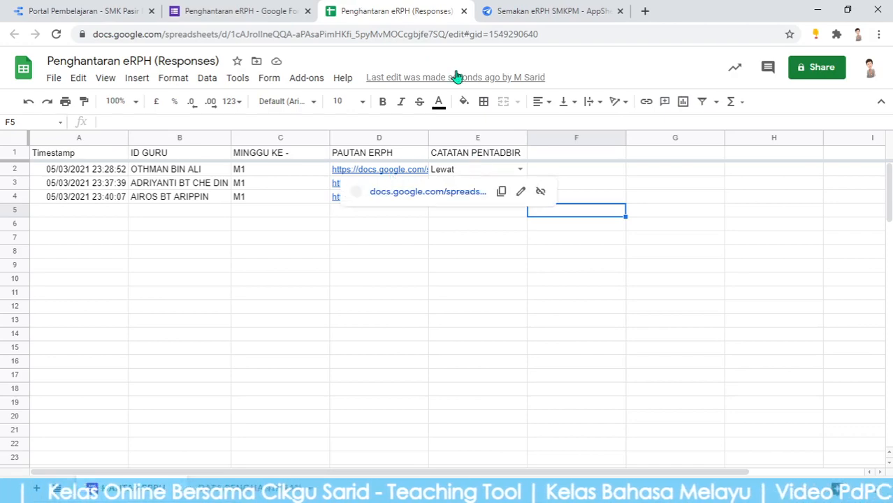
# Open the PAUTAN ERPH spreadsheet link, then come back to the AppSheet submissions list
pyautogui.click(550, 11)
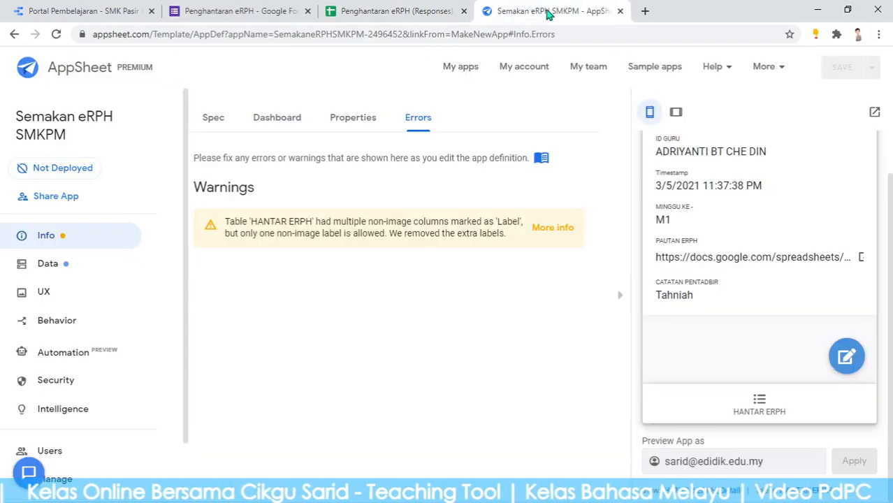
pyautogui.click(711, 258)
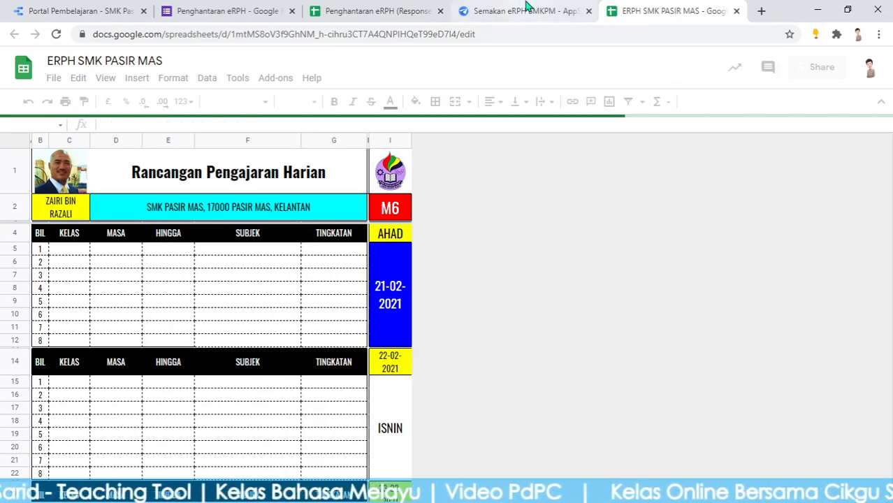
pyautogui.click(525, 9)
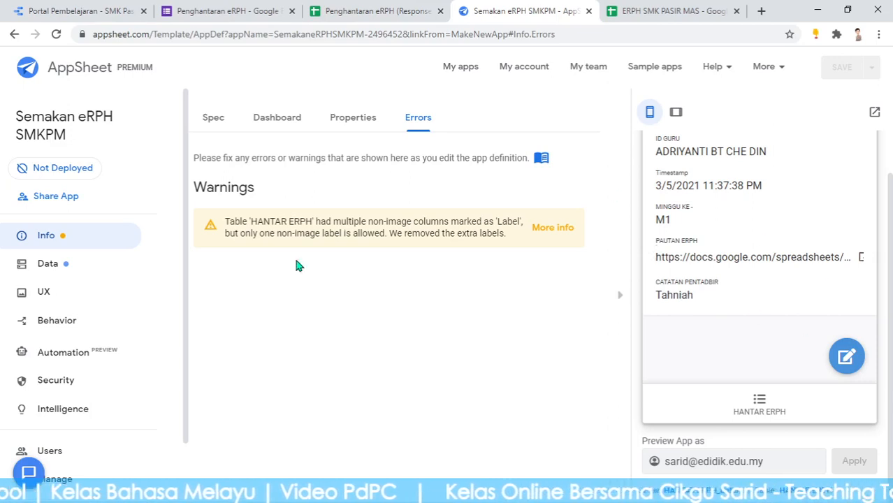
pyautogui.scroll(1, 760, 234)
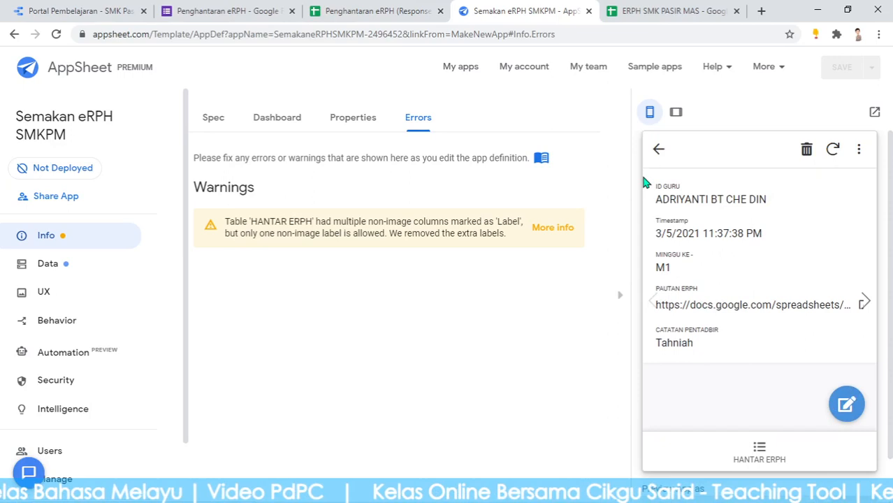
pyautogui.click(658, 149)
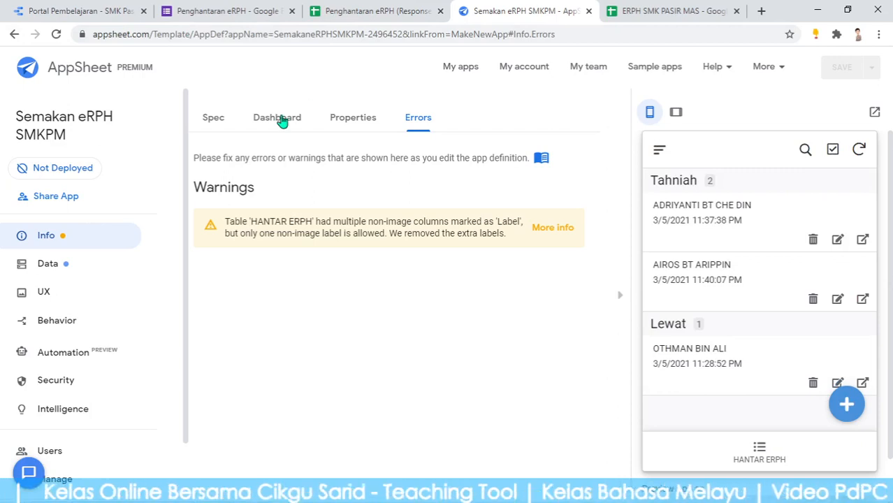
# Tick LABEL? on MINGGU KE in the HANTAR ERPH columns, save, and open UX Views
pyautogui.click(49, 265)
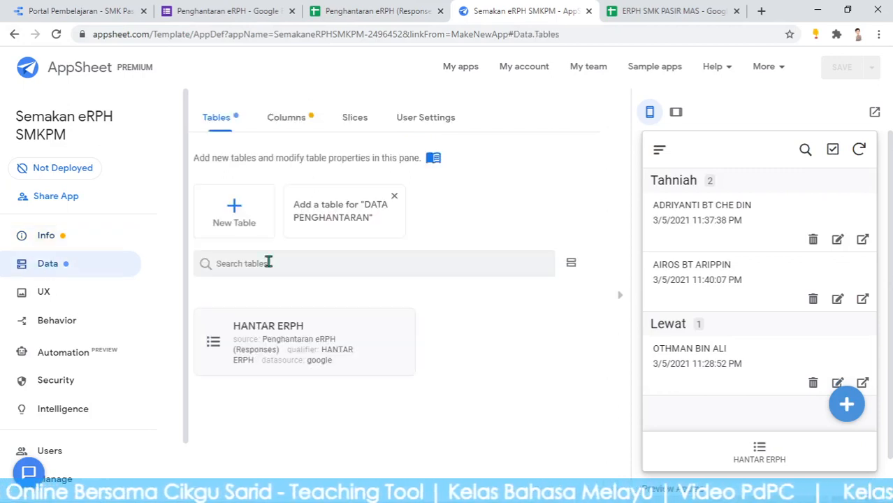
pyautogui.click(283, 333)
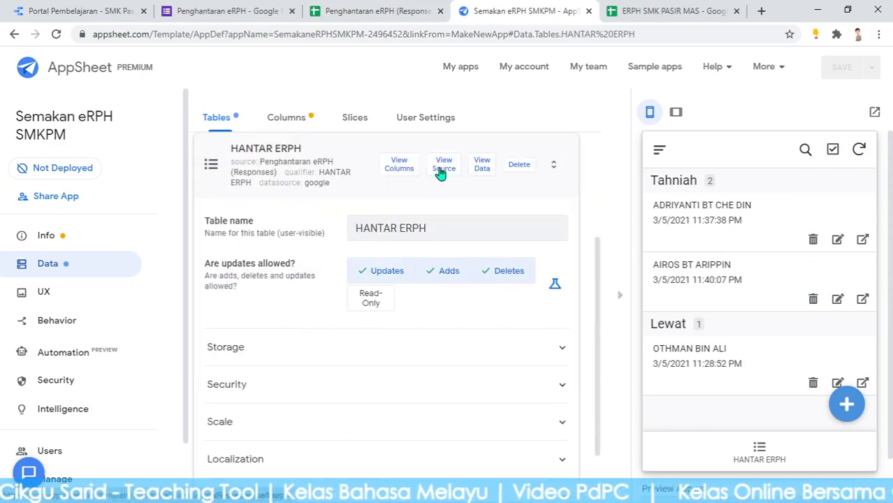
pyautogui.click(399, 167)
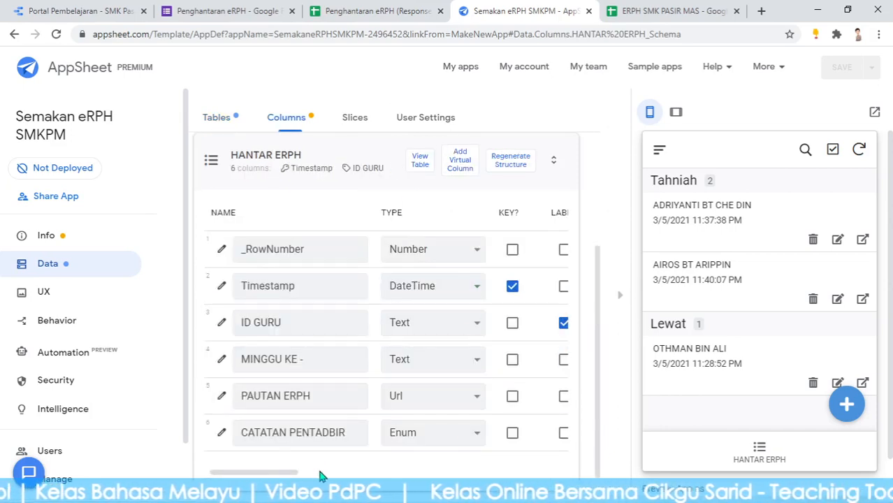
pyautogui.moveTo(278, 475)
pyautogui.mouseDown()
pyautogui.moveTo(338, 475)
pyautogui.moveTo(279, 475)
pyautogui.mouseUp()
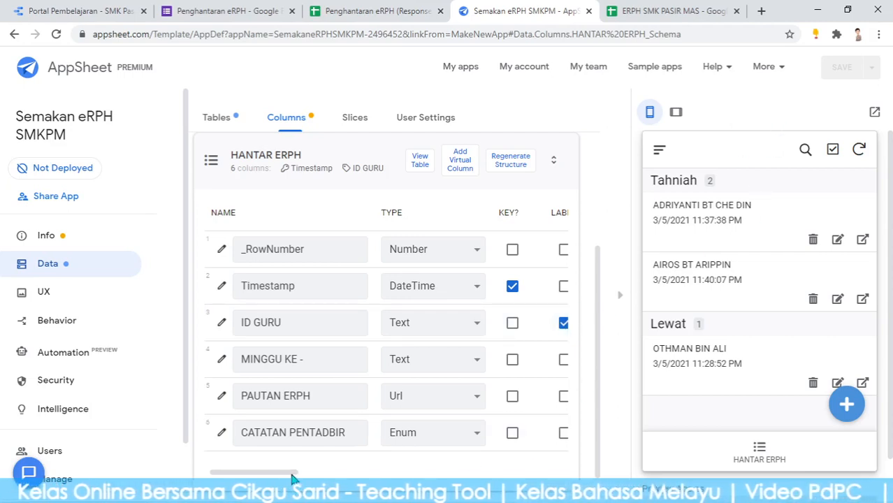
pyautogui.moveTo(296, 475)
pyautogui.mouseDown()
pyautogui.moveTo(563, 487)
pyautogui.moveTo(295, 473)
pyautogui.moveTo(504, 485)
pyautogui.moveTo(381, 491)
pyautogui.moveTo(284, 480)
pyautogui.mouseUp()
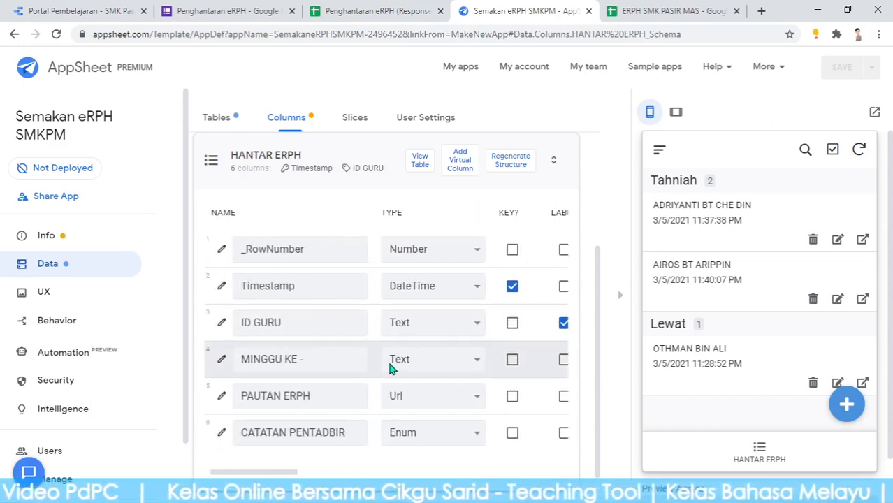
pyautogui.moveTo(277, 472); pyautogui.dragTo(336, 473)
pyautogui.click(316, 358)
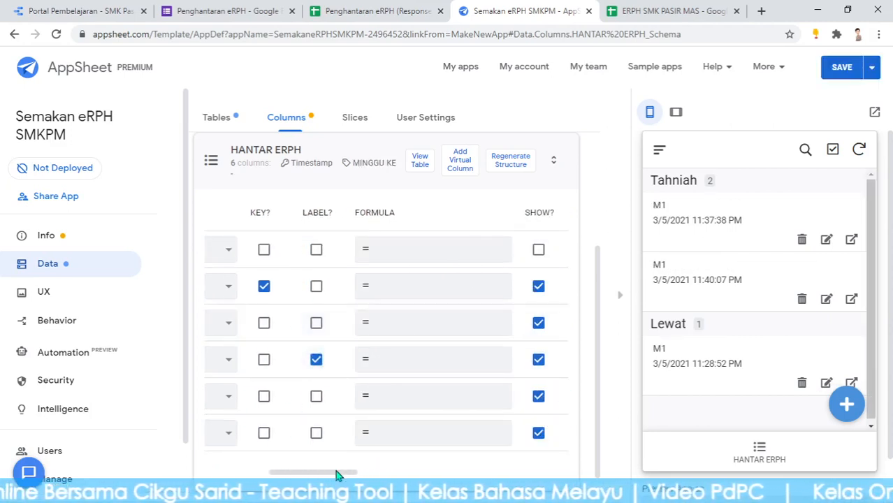
pyautogui.moveTo(335, 470); pyautogui.dragTo(286, 472)
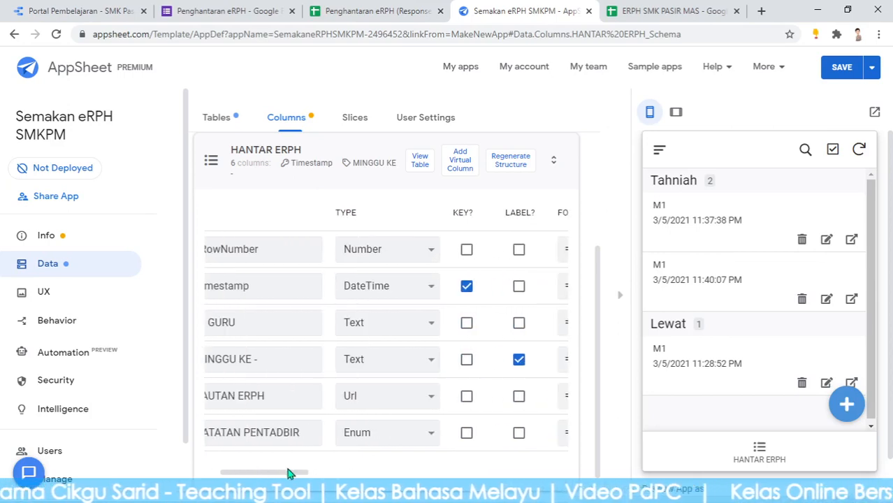
pyautogui.click(840, 70)
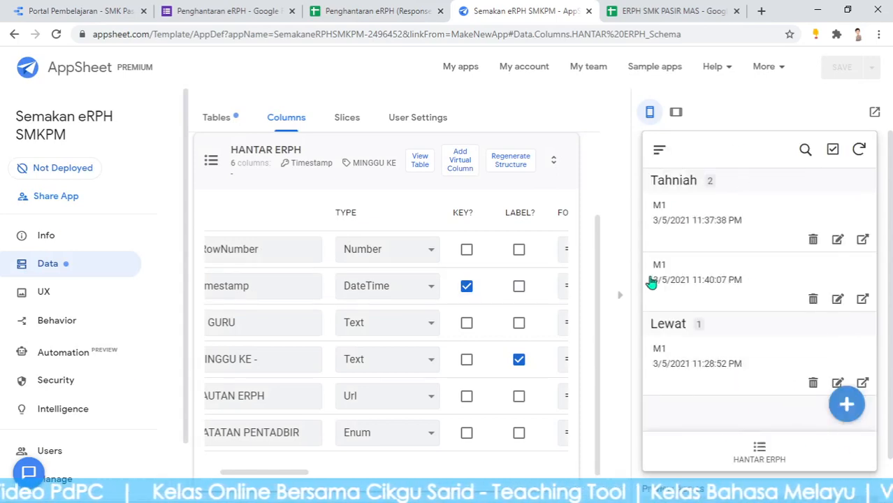
pyautogui.click(51, 297)
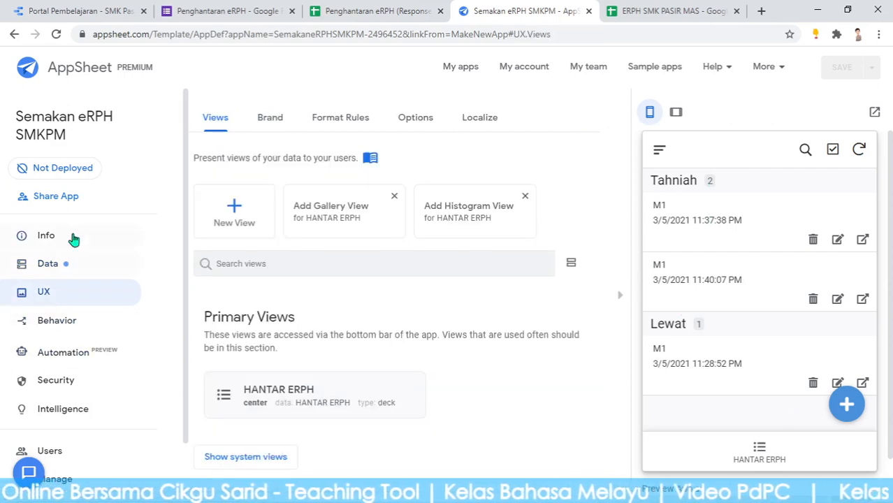
# Create a new table view named 'Info eRPH'
pyautogui.click(253, 210)
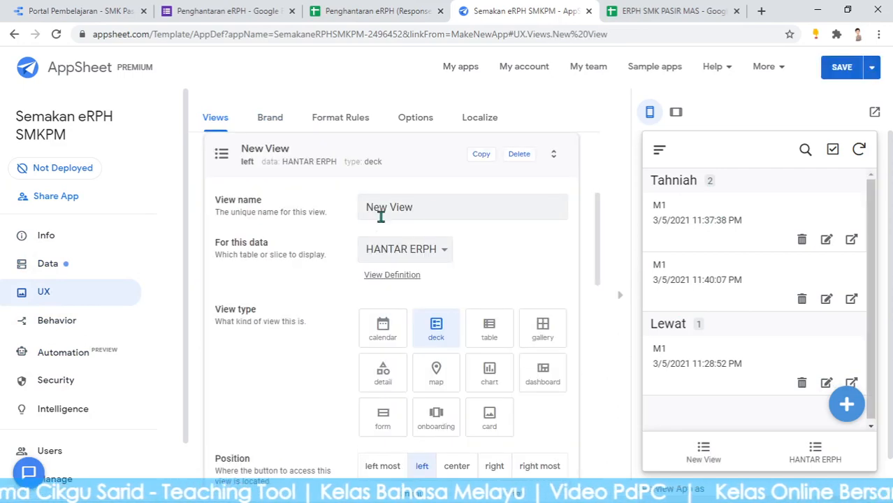
pyautogui.moveTo(439, 207); pyautogui.dragTo(344, 200)
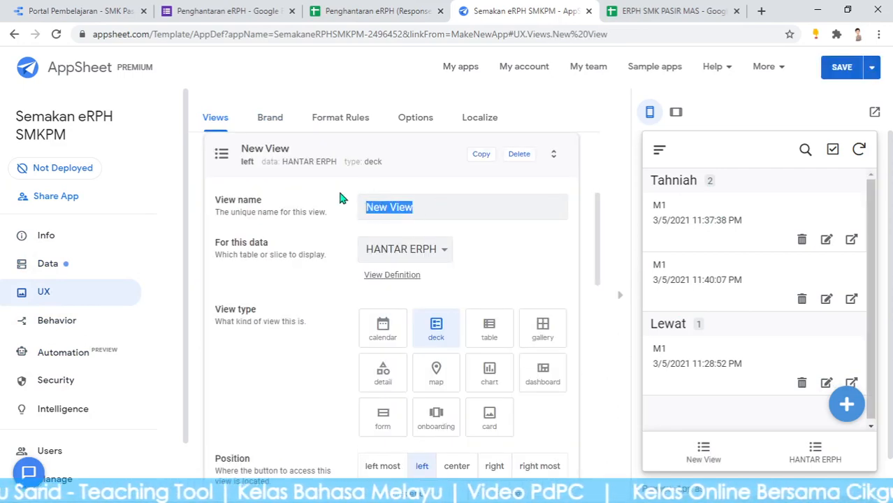
pyautogui.write('Info ')
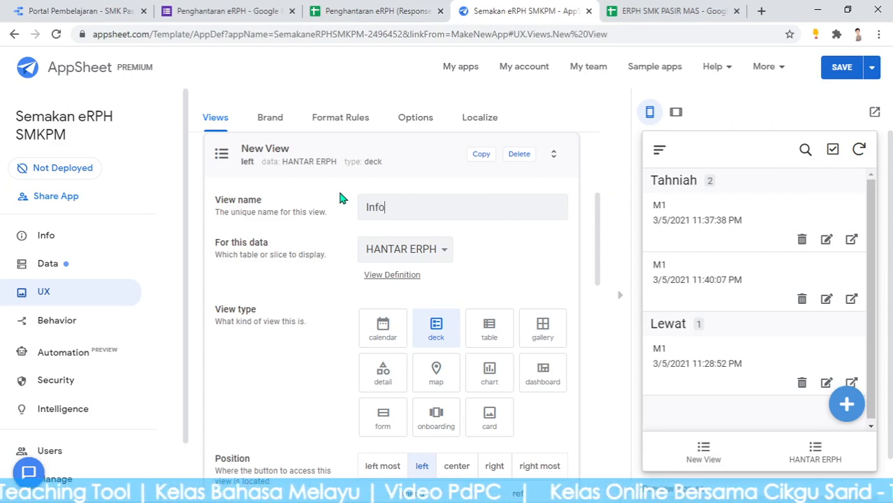
pyautogui.write('e')
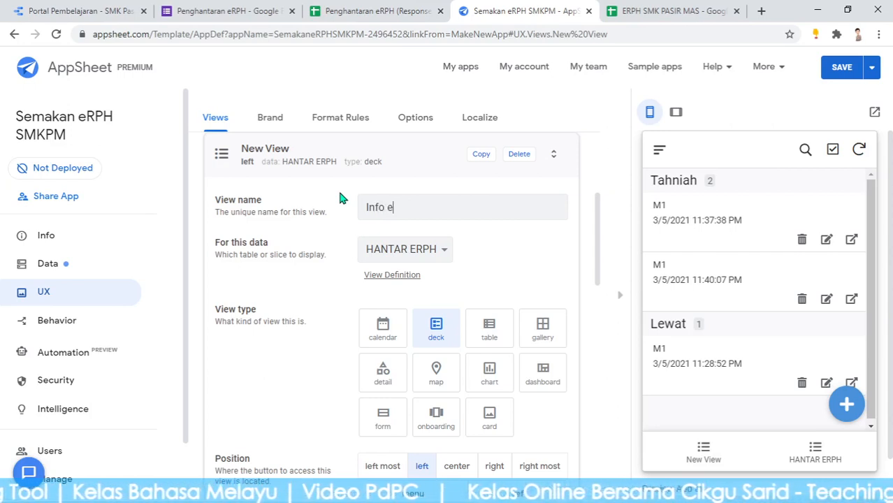
pyautogui.write('RPH H')
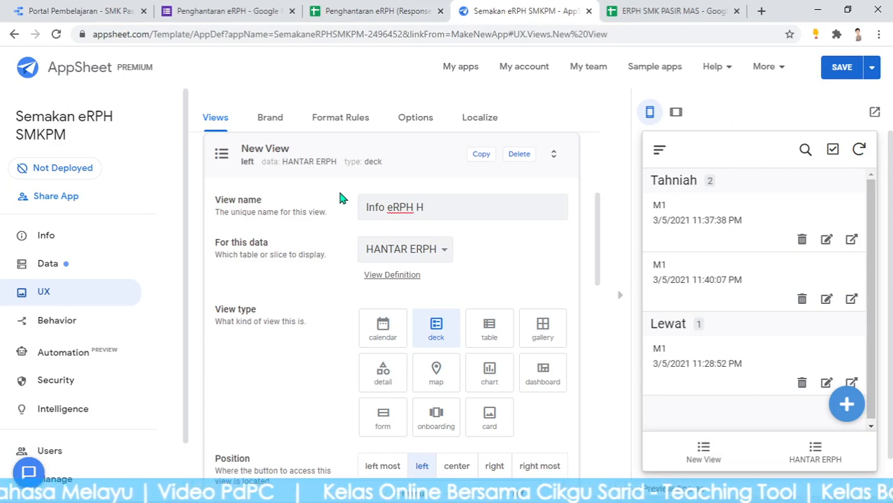
pyautogui.press('BackSpace')
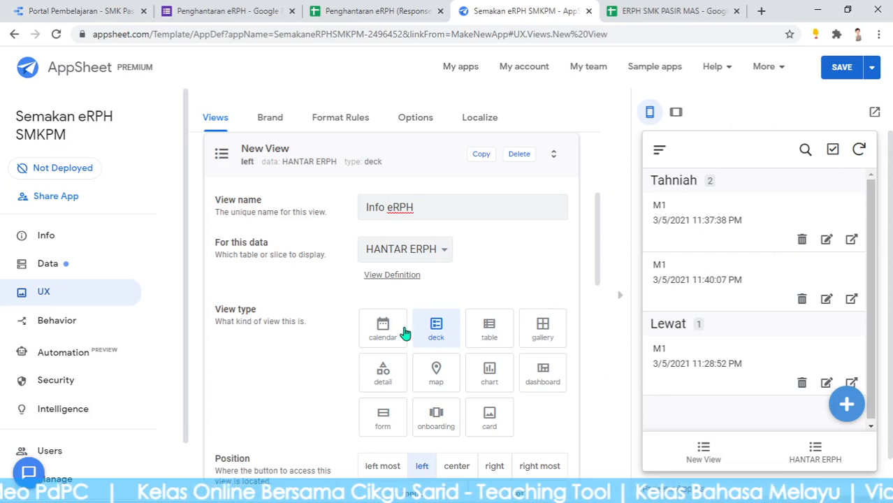
pyautogui.click(491, 330)
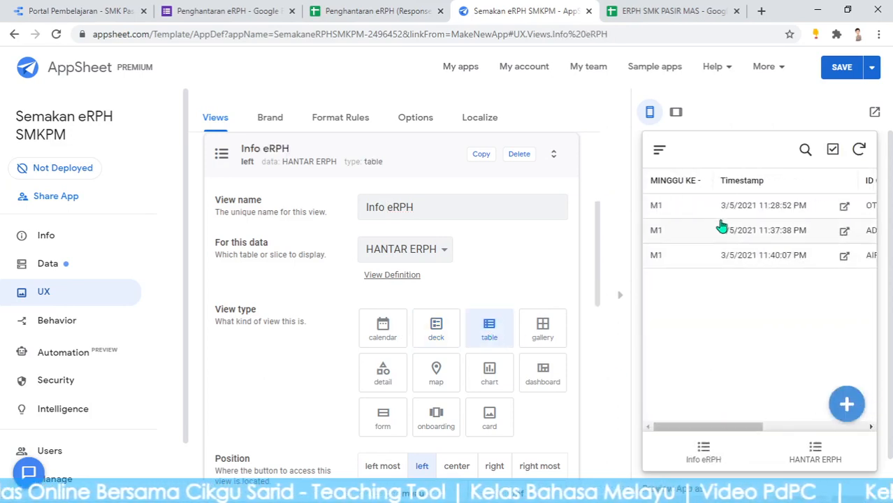
# Add a Group by rule on the MINGGU KE - column in the view options
pyautogui.scroll(-2, 514, 323)
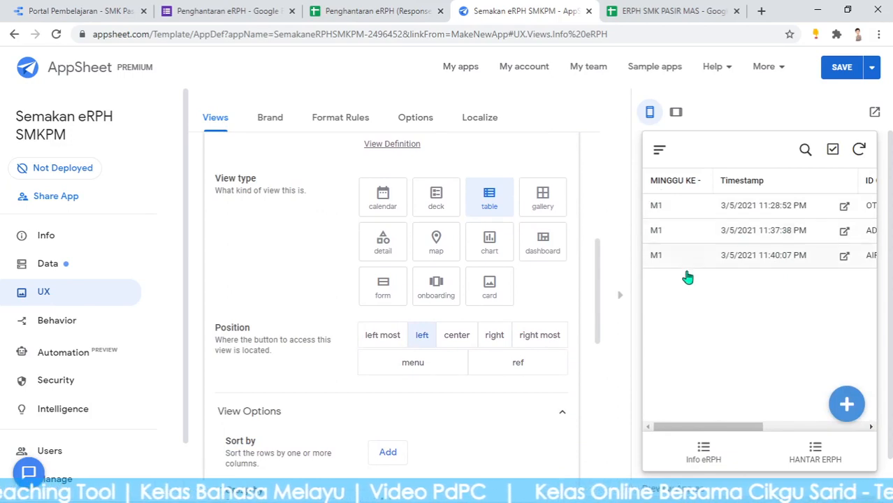
pyautogui.scroll(-3, 490, 349)
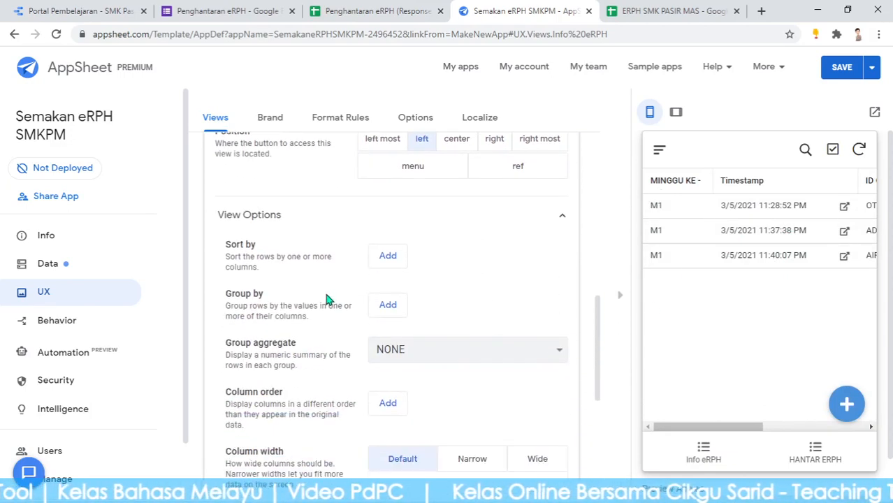
pyautogui.click(390, 306)
pyautogui.click(428, 305)
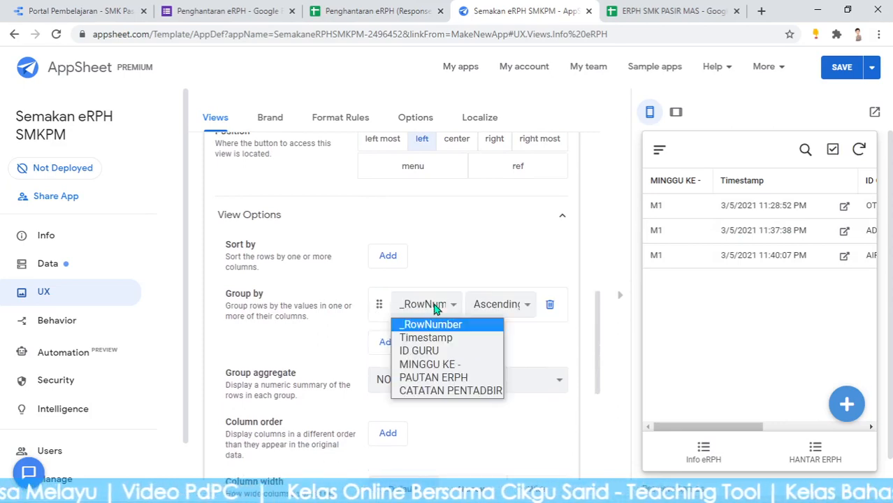
pyautogui.click(445, 364)
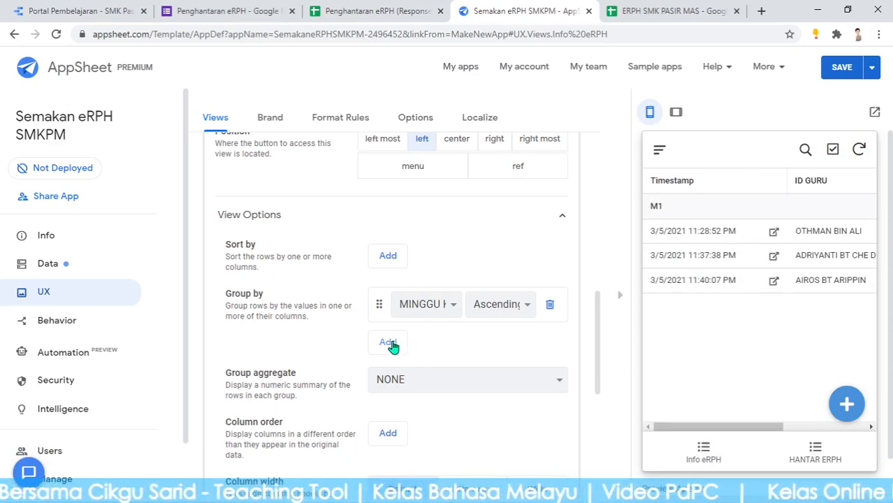
# In the responses sheet, enter CATATAN in F1, PENGETUA in F2 and PKP in F3
pyautogui.click(633, 12)
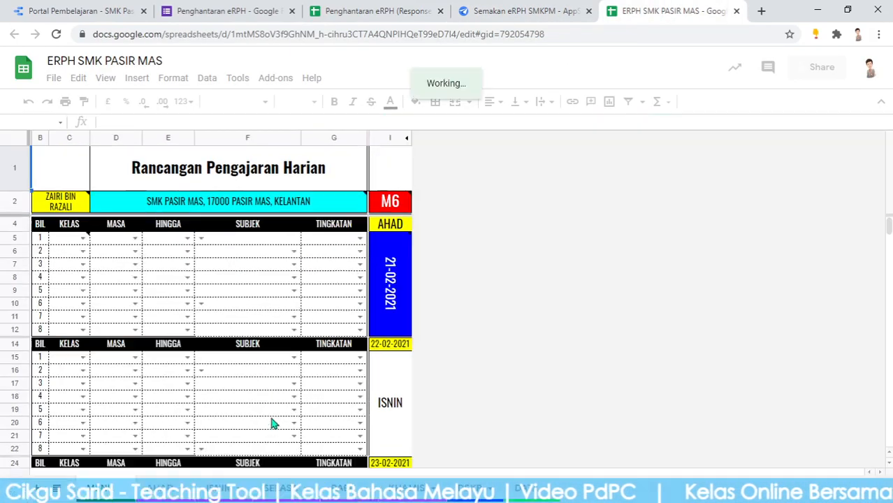
pyautogui.click(539, 12)
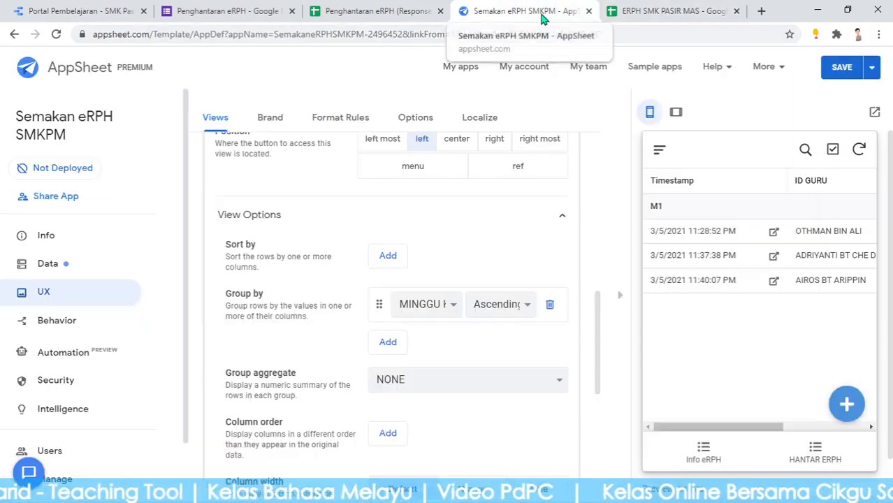
pyautogui.click(403, 7)
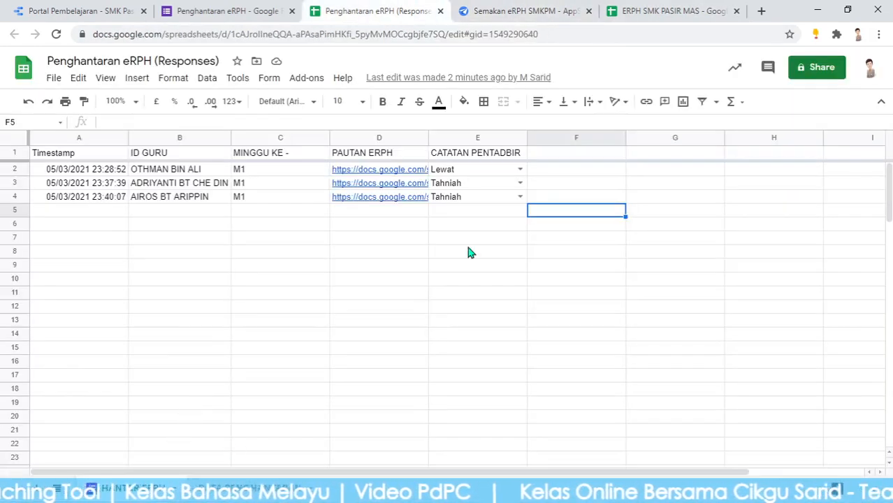
pyautogui.click(559, 158)
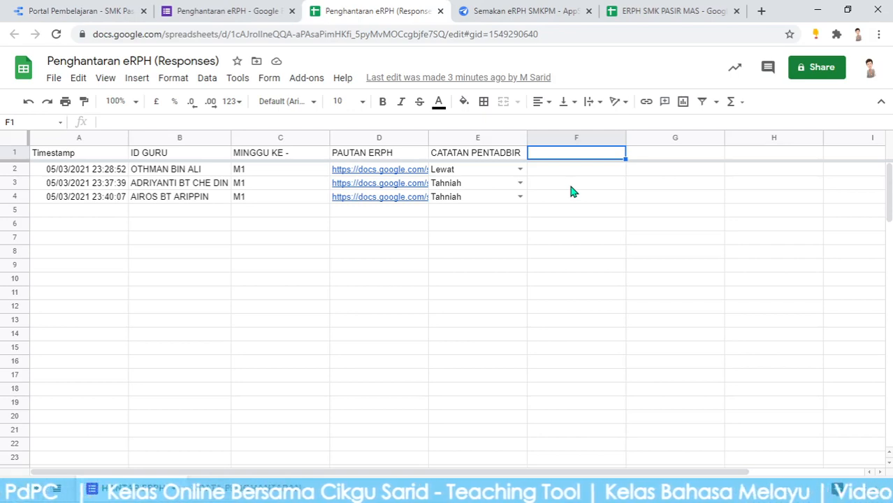
pyautogui.write('C')
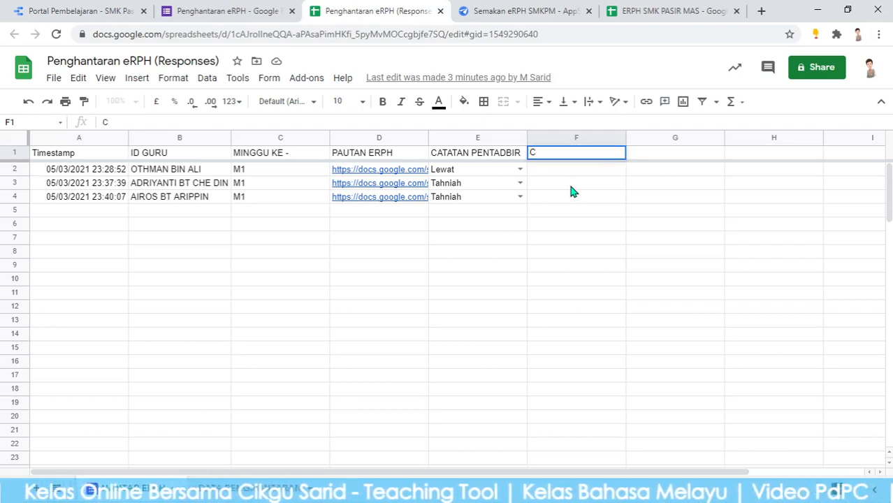
pyautogui.write('ATATAN')
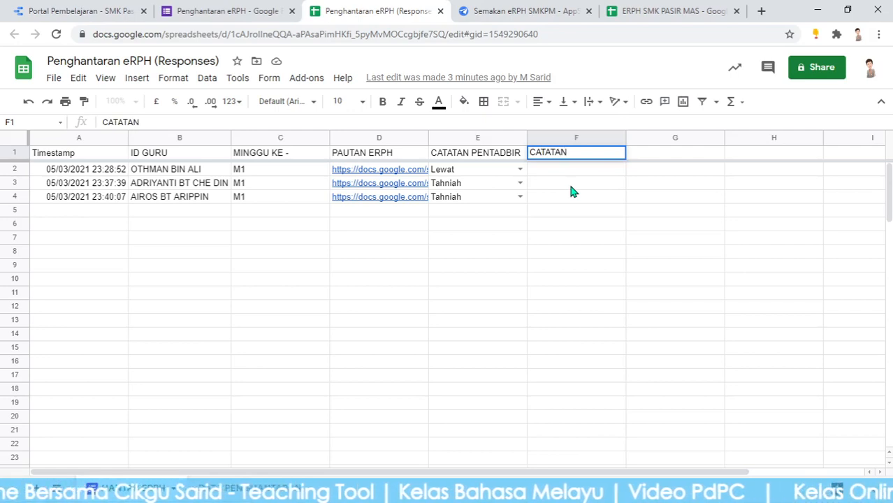
pyautogui.press('Return')
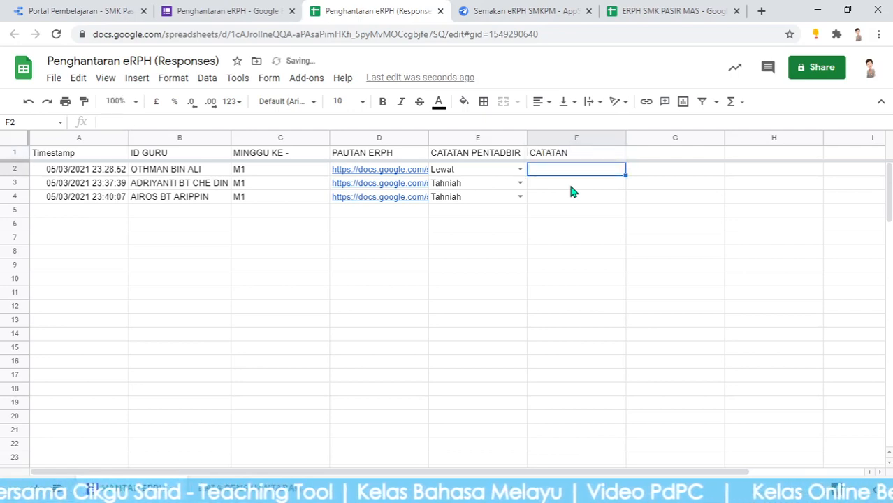
pyautogui.write('PENGETUA')
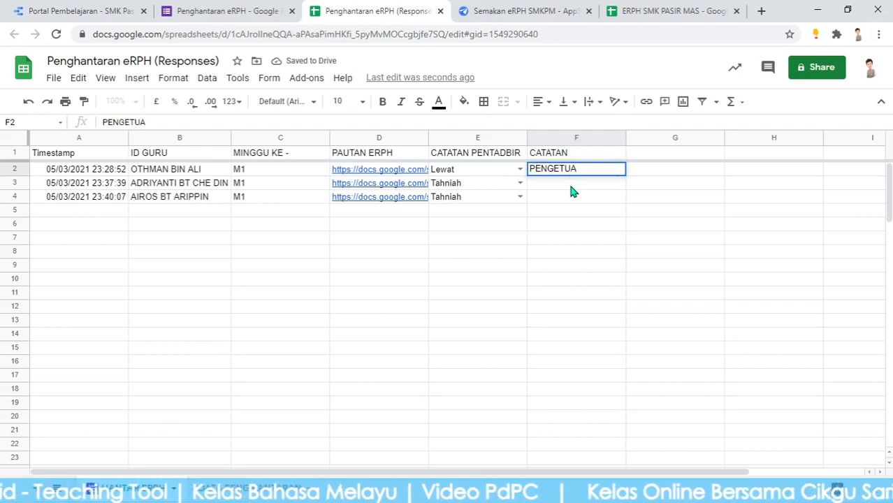
pyautogui.press('Return')
pyautogui.write('PKP')
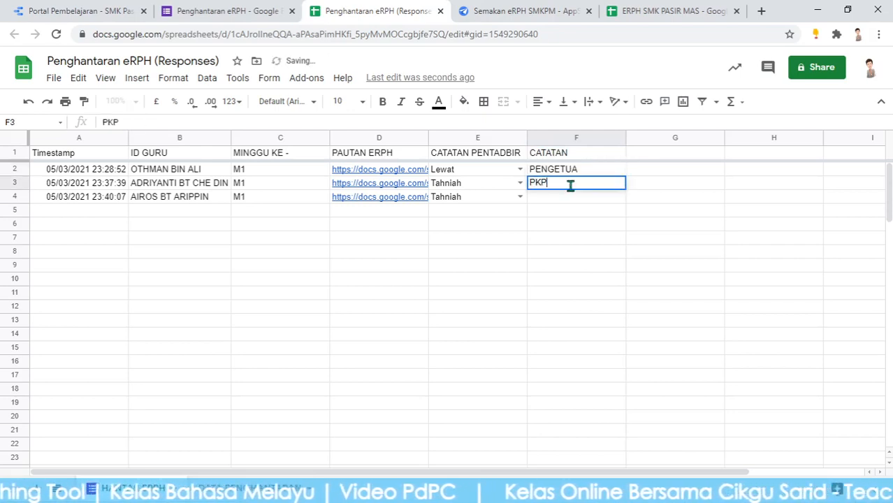
pyautogui.press('Return')
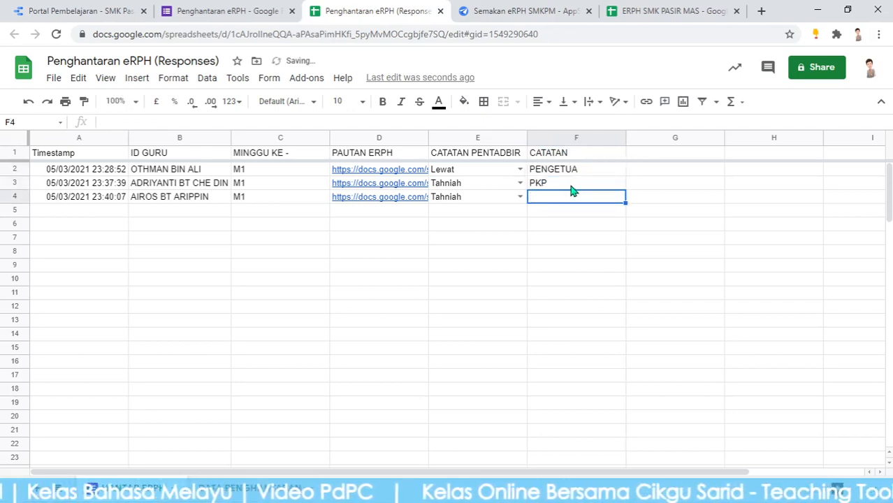
# Clear the trial entries from F2:F3 and select F2 for validation
pyautogui.moveTo(569, 171); pyautogui.dragTo(568, 188)
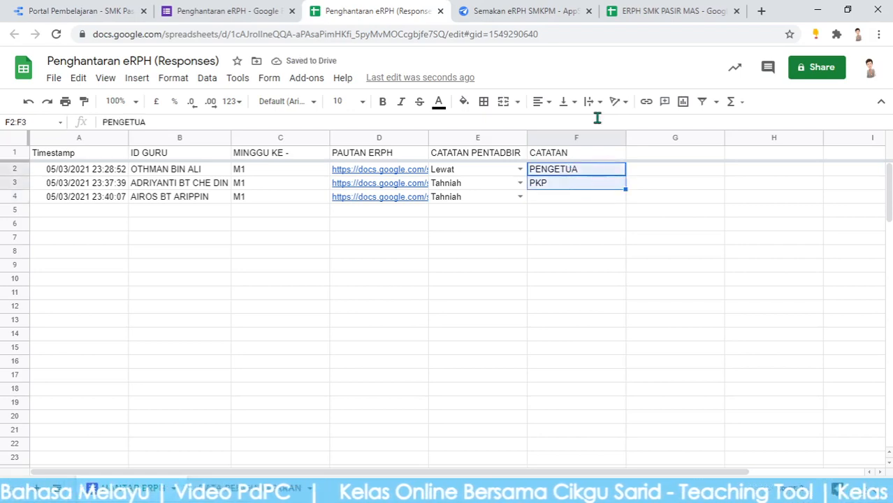
pyautogui.press('Delete')
pyautogui.click(593, 172)
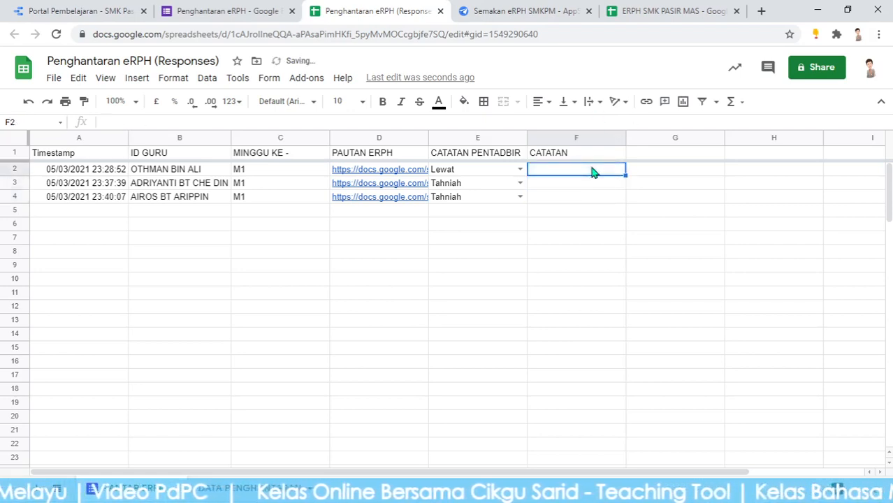
pyautogui.click(239, 81)
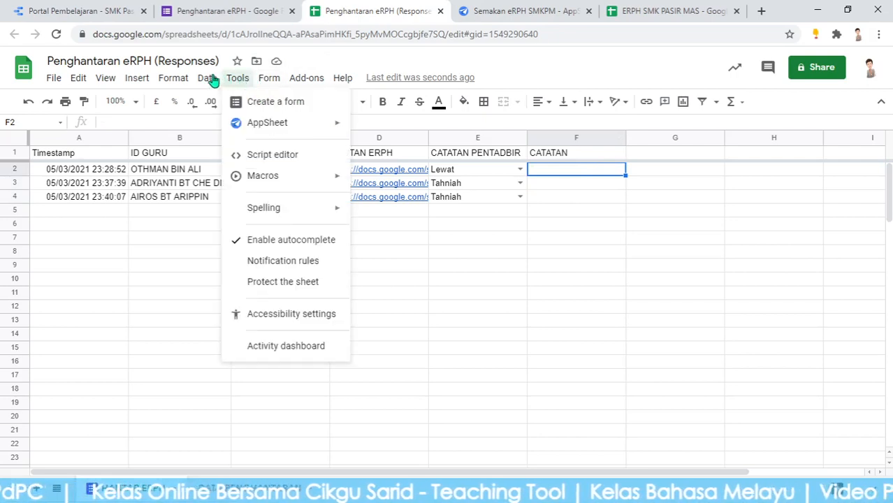
pyautogui.moveTo(208, 80)
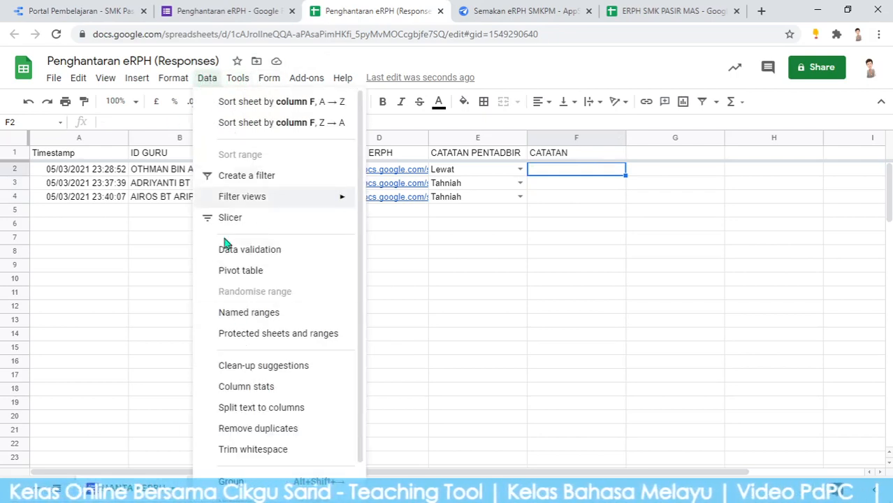
pyautogui.scroll(-1, 259, 391)
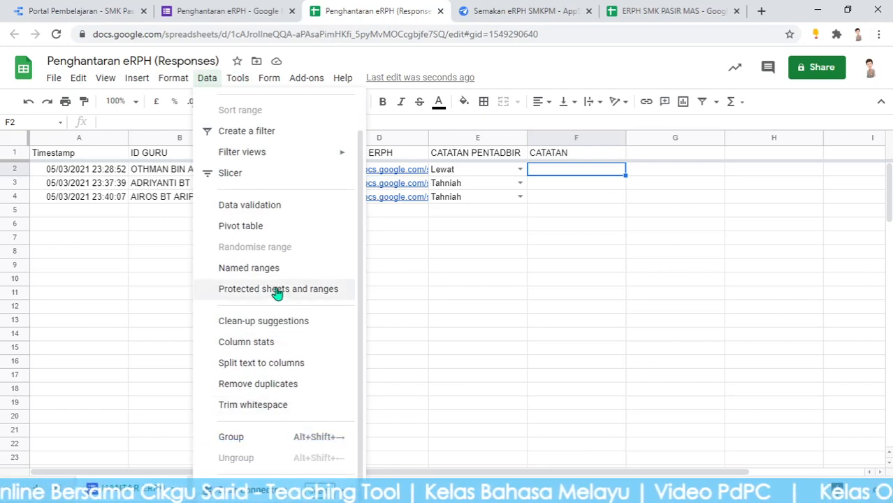
pyautogui.scroll(1, 259, 392)
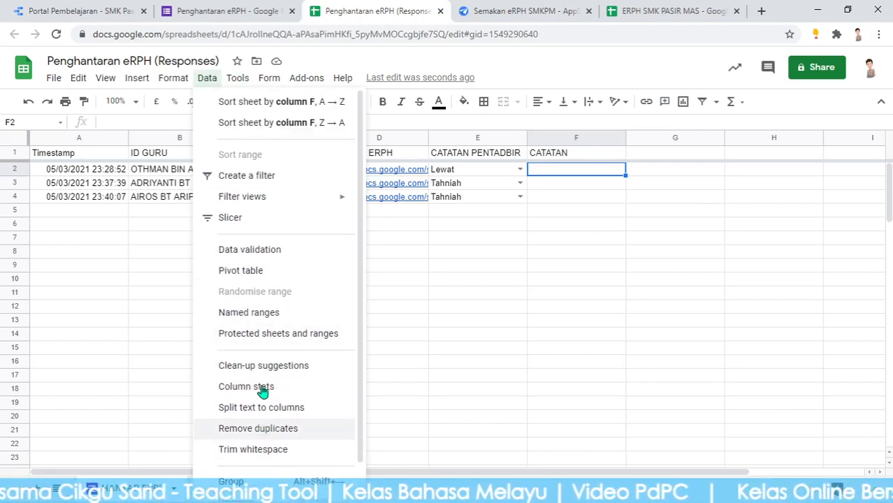
# Give F2 a list validation of PENGETUA, PKP, PK HEM, PK KO that rejects other input
pyautogui.click(272, 254)
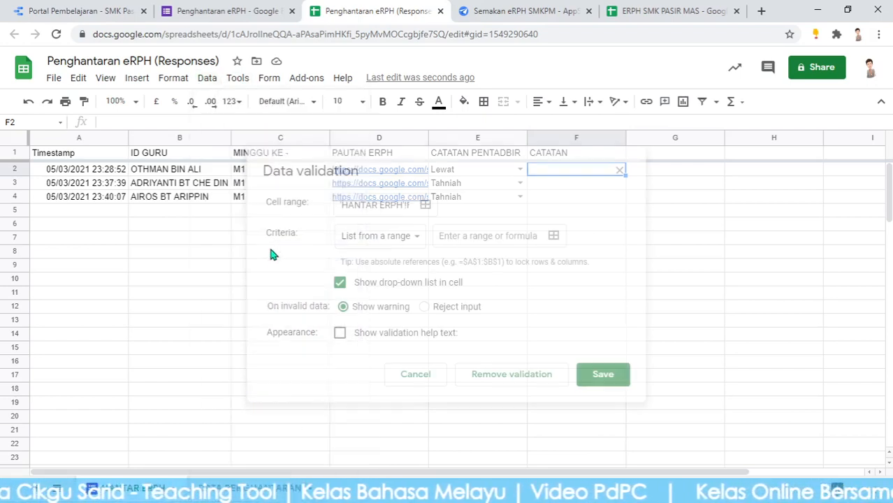
pyautogui.click(409, 243)
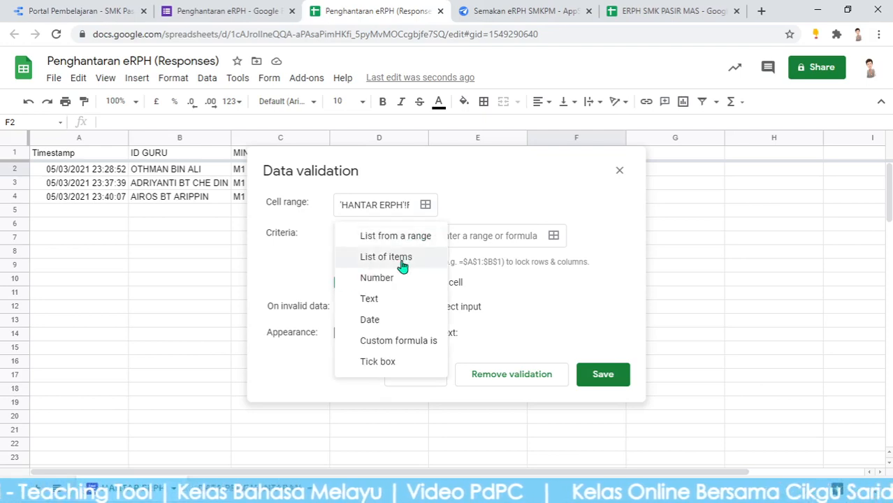
pyautogui.click(404, 258)
pyautogui.click(485, 239)
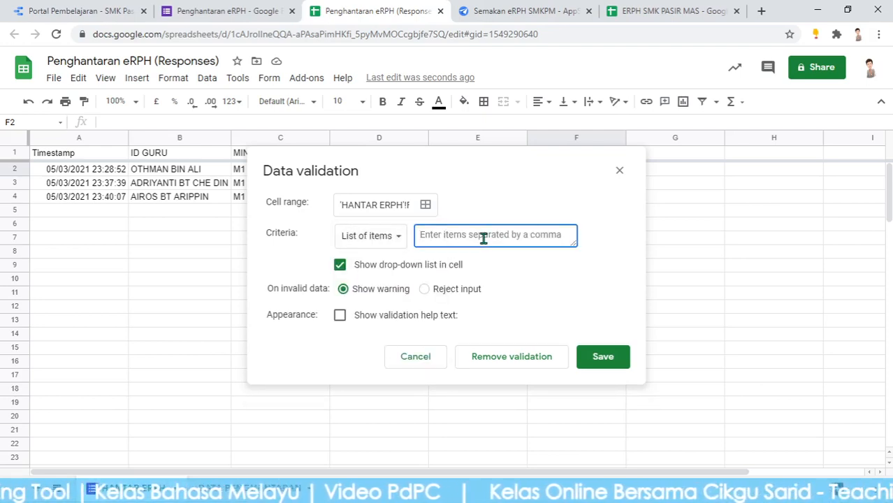
pyautogui.write('PENGETUA,PKP,PK HEM,PK KO')
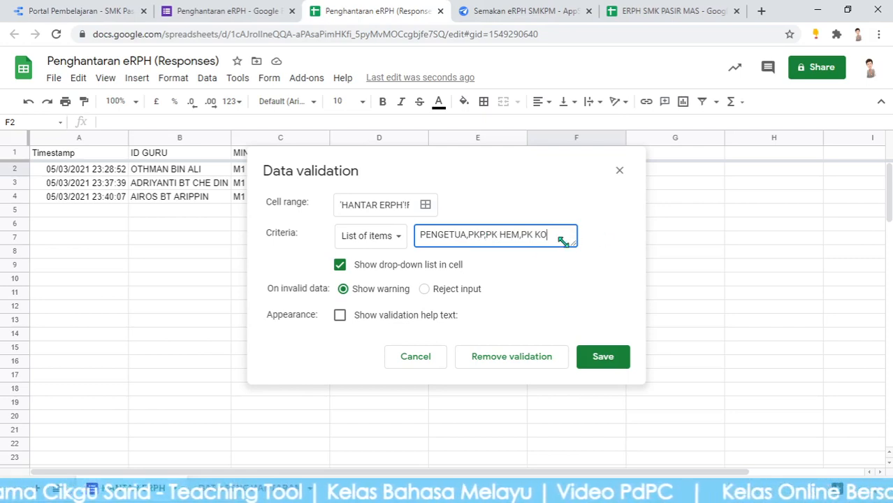
pyautogui.click(423, 289)
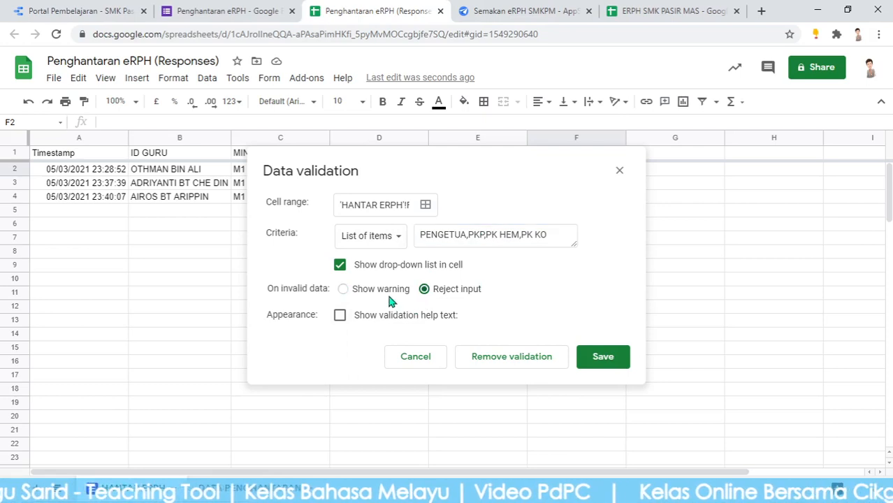
pyautogui.click(611, 364)
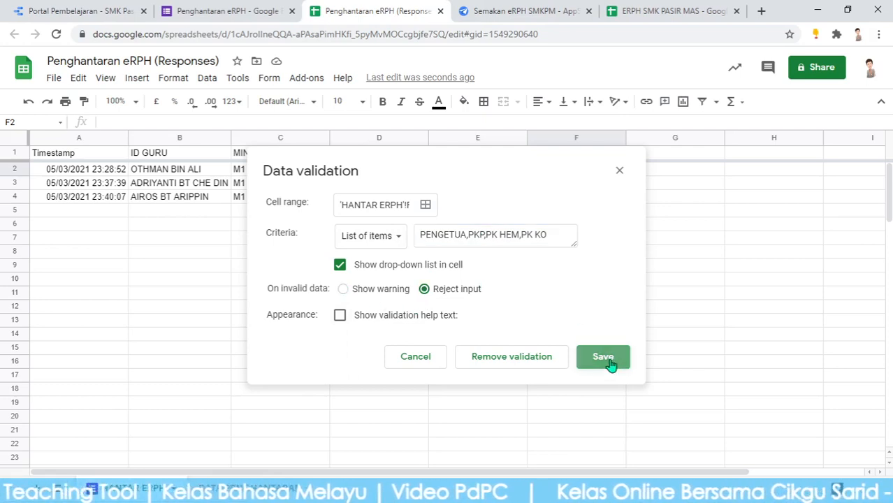
# Fill the dropdown down to F4 and choose PENGETUA in F2
pyautogui.moveTo(625, 176); pyautogui.dragTo(620, 198)
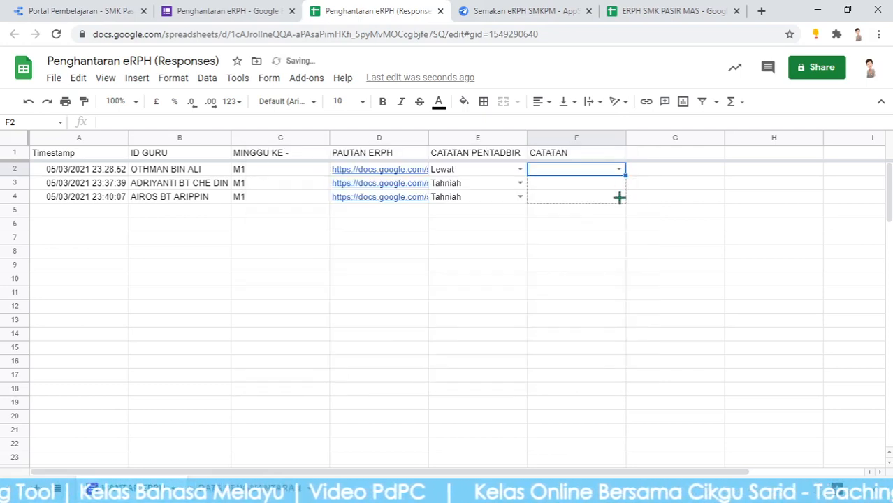
pyautogui.click(671, 239)
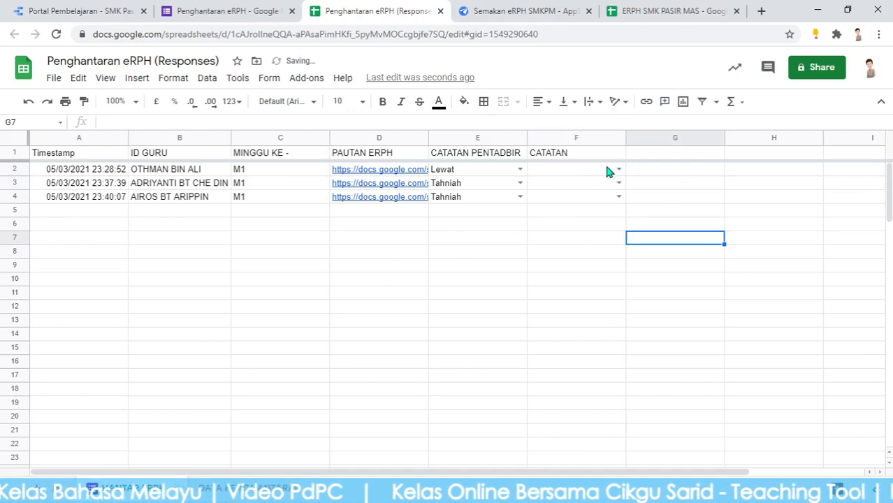
pyautogui.click(619, 170)
pyautogui.click(566, 191)
pyautogui.click(701, 213)
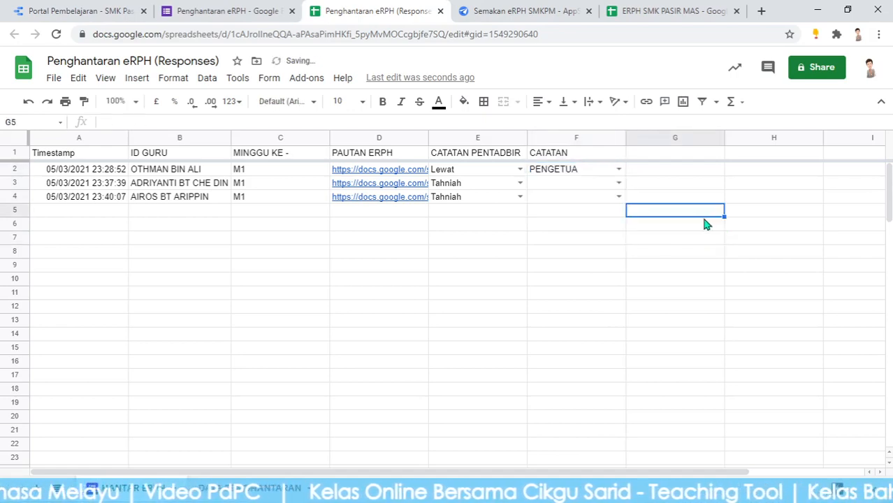
pyautogui.click(556, 7)
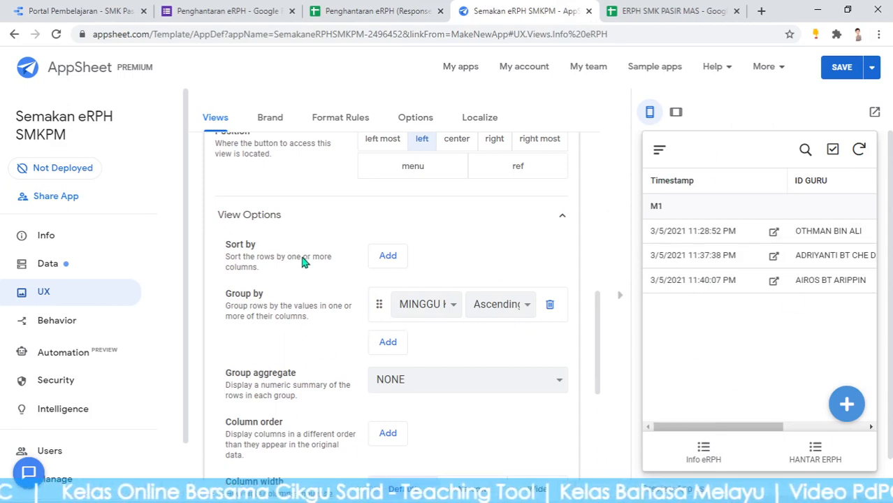
# Save the pending app changes and glance at the Responses sheet before returning to the editor
pyautogui.click(835, 73)
pyautogui.click(660, 11)
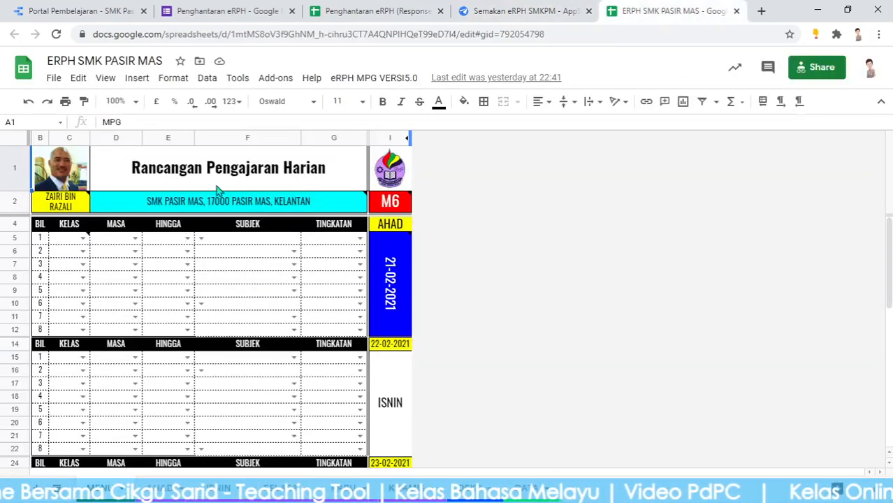
pyautogui.click(403, 11)
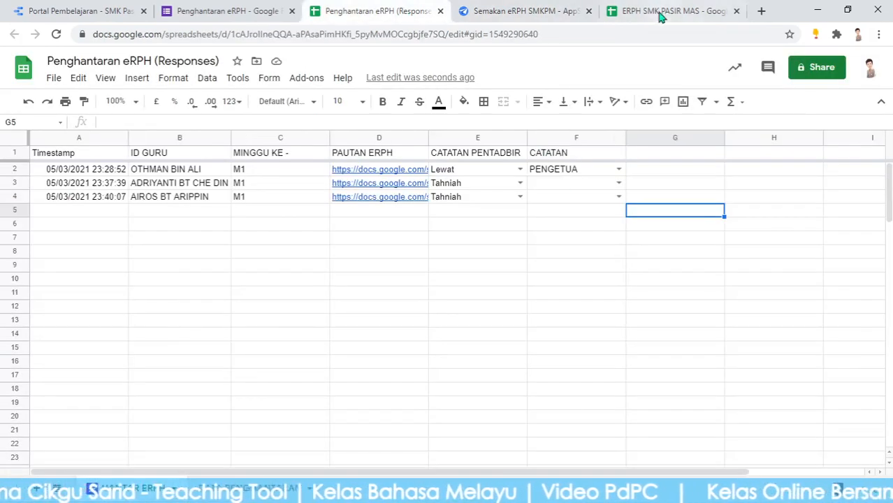
pyautogui.click(661, 13)
pyautogui.click(499, 11)
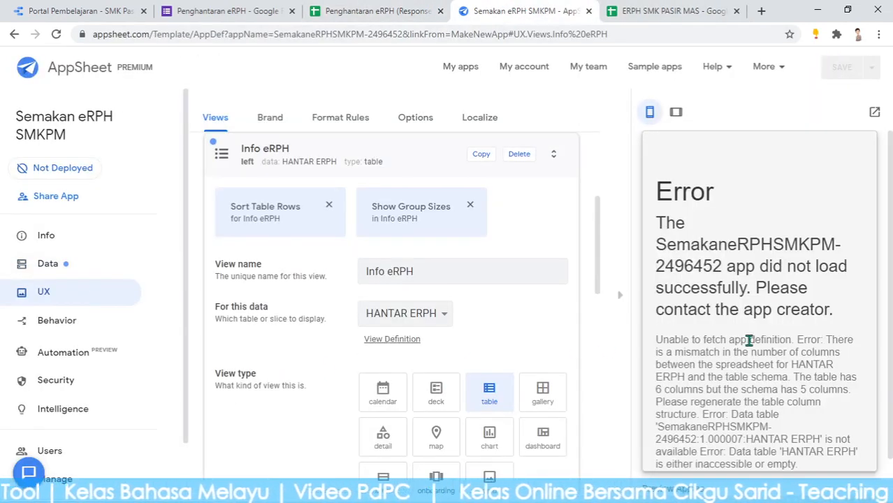
# Regenerate the HANTAR ERPH table's column structure from Data > Tables and confirm it
pyautogui.click(54, 273)
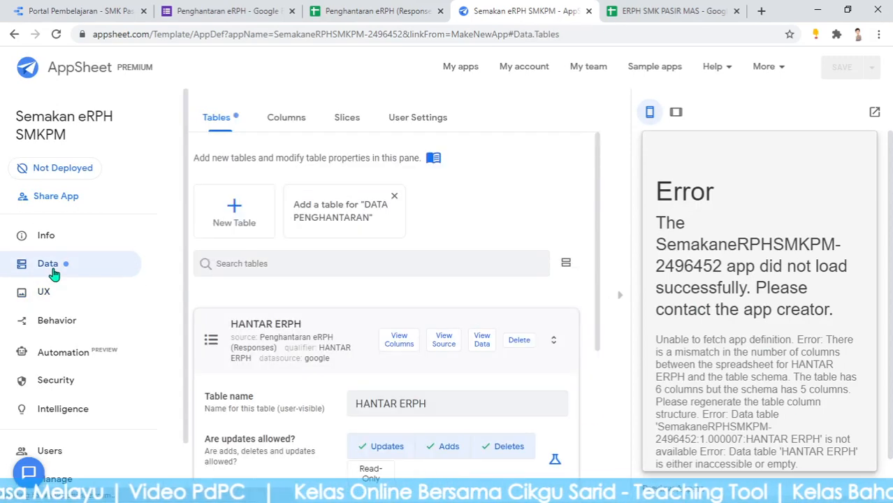
pyautogui.click(399, 342)
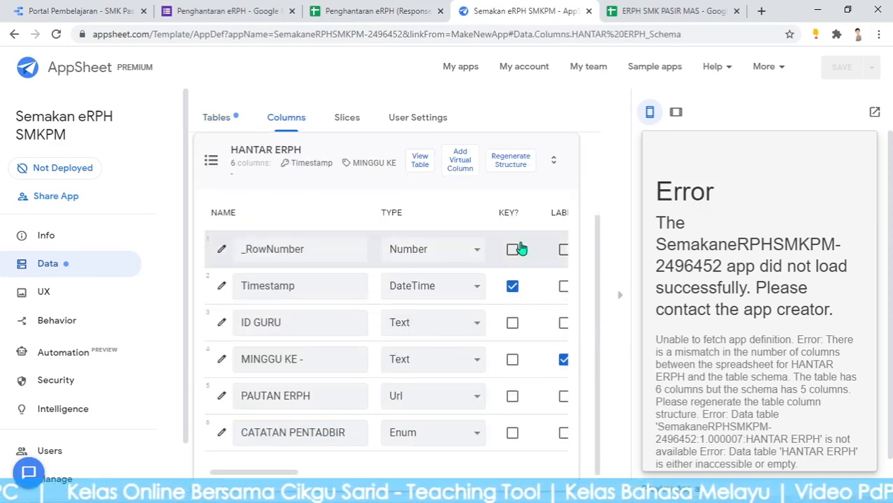
pyautogui.click(513, 160)
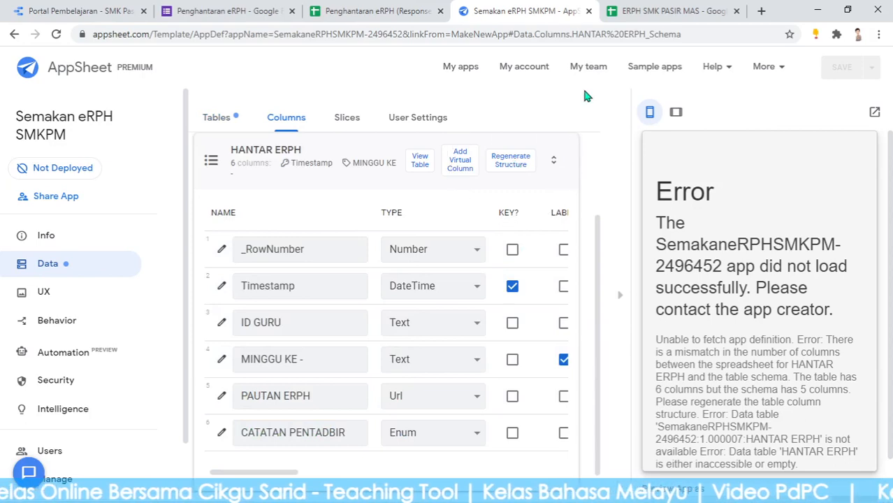
pyautogui.click(378, 10)
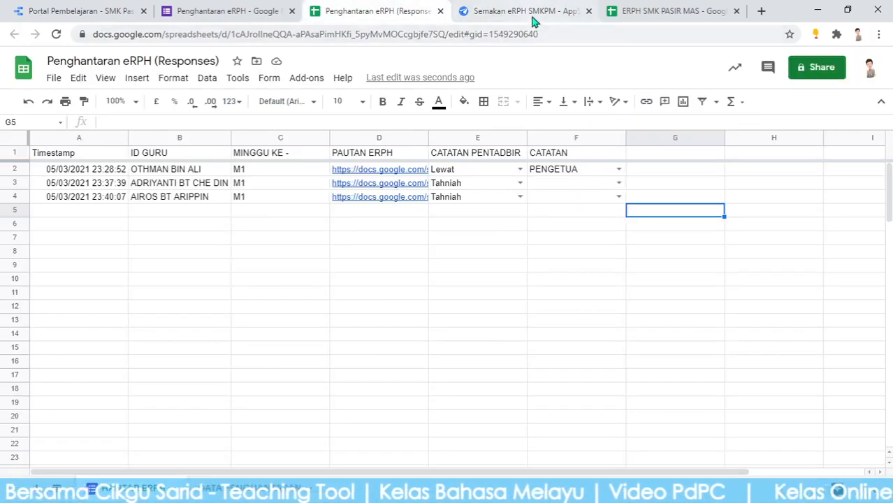
pyautogui.click(532, 12)
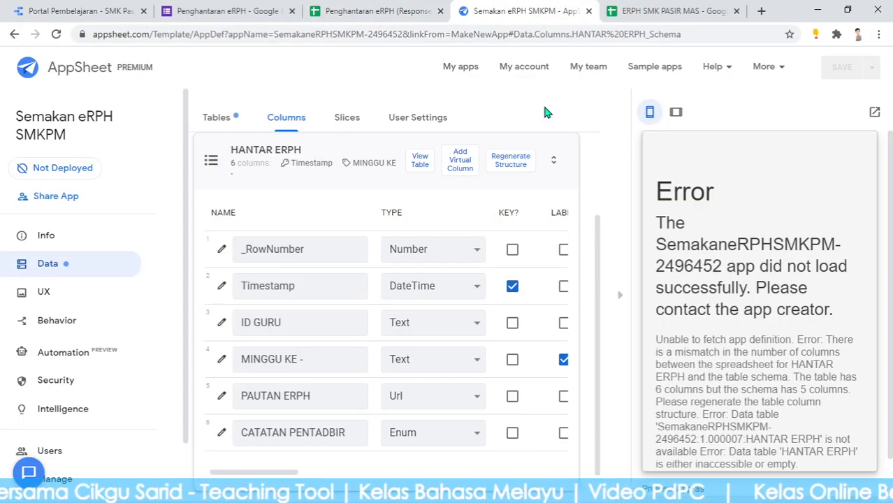
pyautogui.click(514, 162)
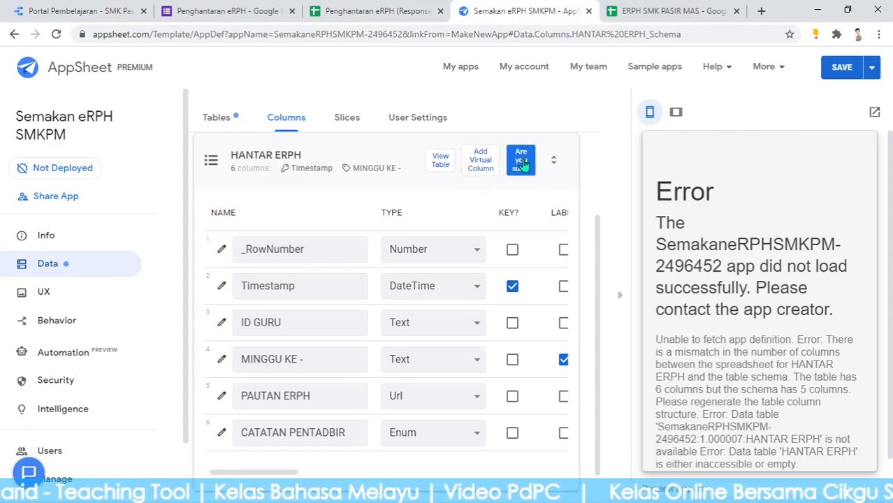
pyautogui.click(523, 162)
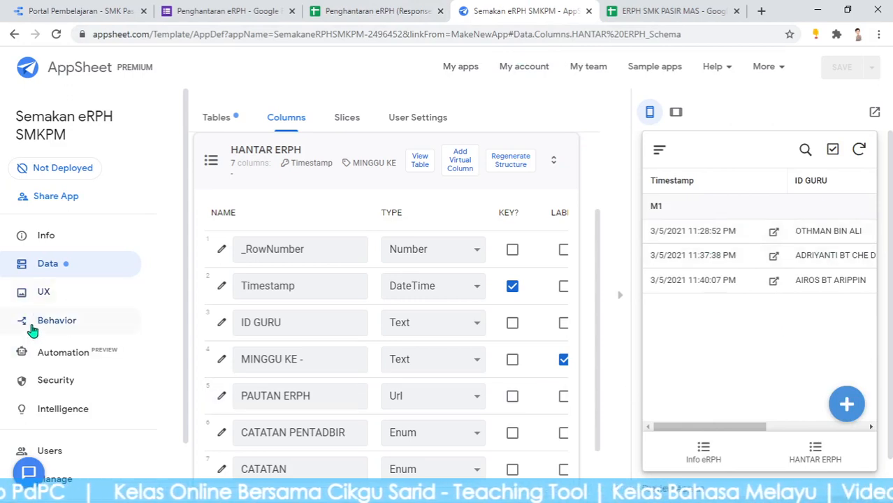
# Open the Info eRPH view settings and set its grouping column to CATATAN
pyautogui.click(48, 295)
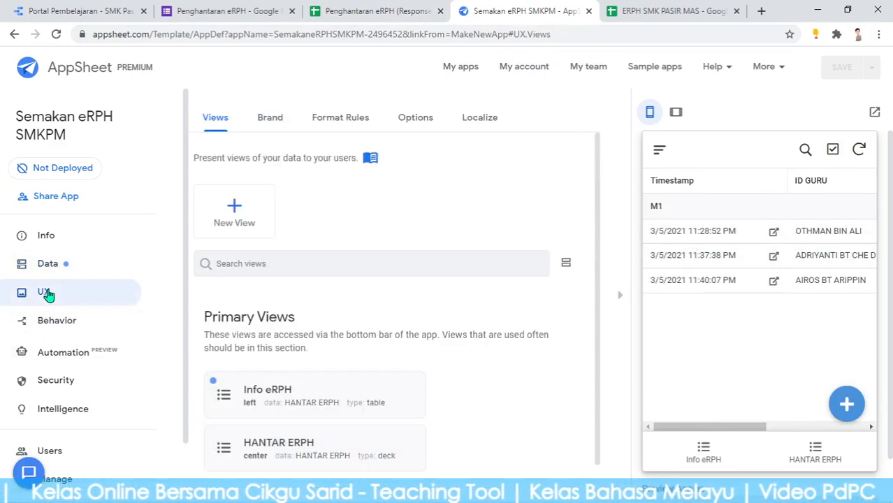
pyautogui.scroll(-1, 430, 329)
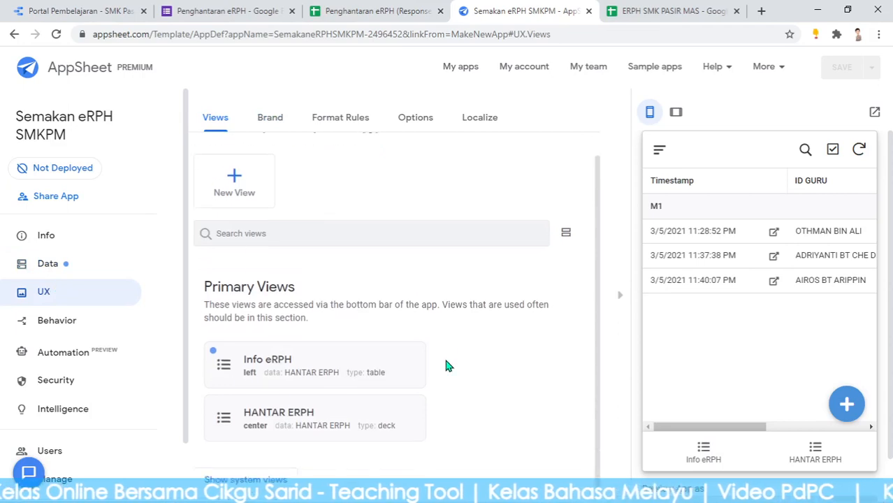
pyautogui.click(292, 359)
pyautogui.scroll(-5, 521, 304)
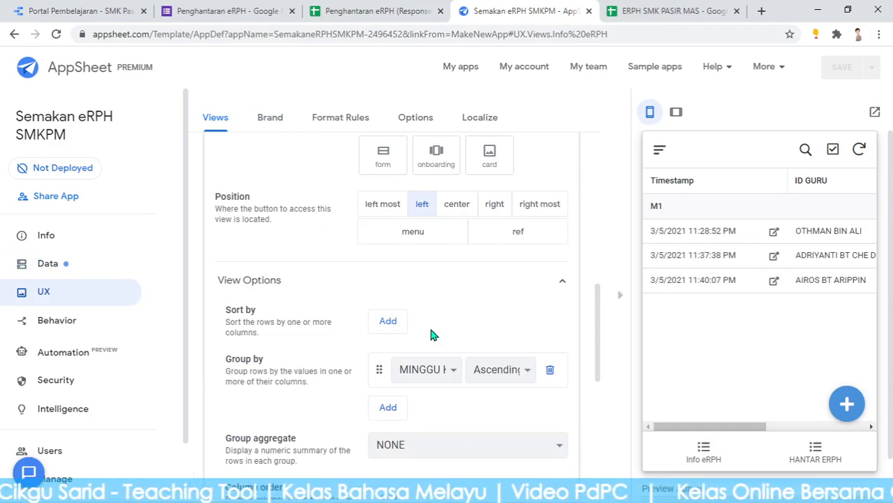
pyautogui.scroll(-1, 450, 380)
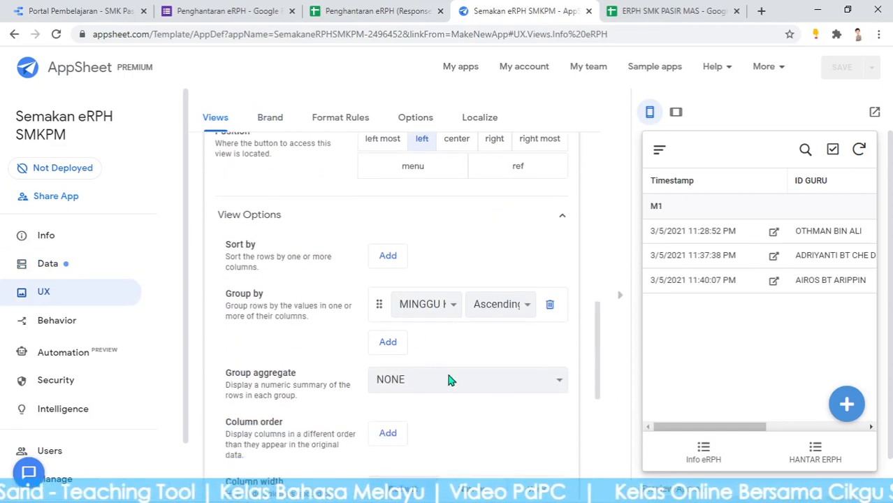
pyautogui.click(453, 308)
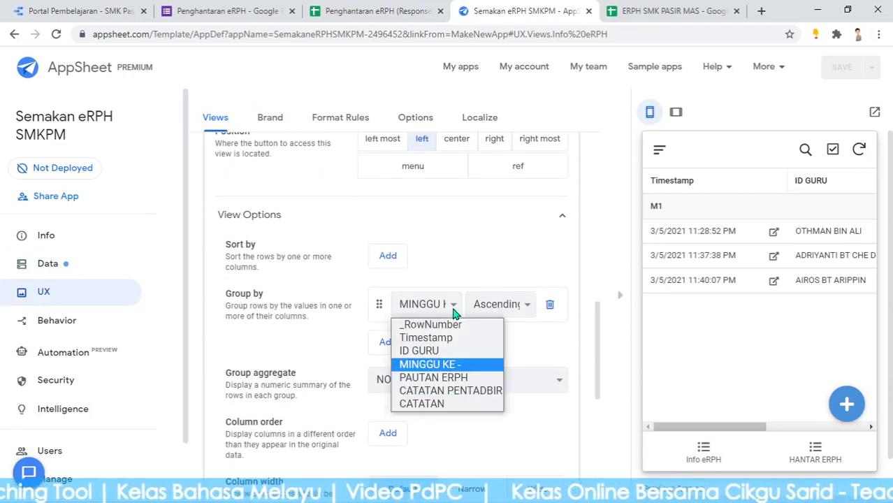
pyautogui.click(426, 405)
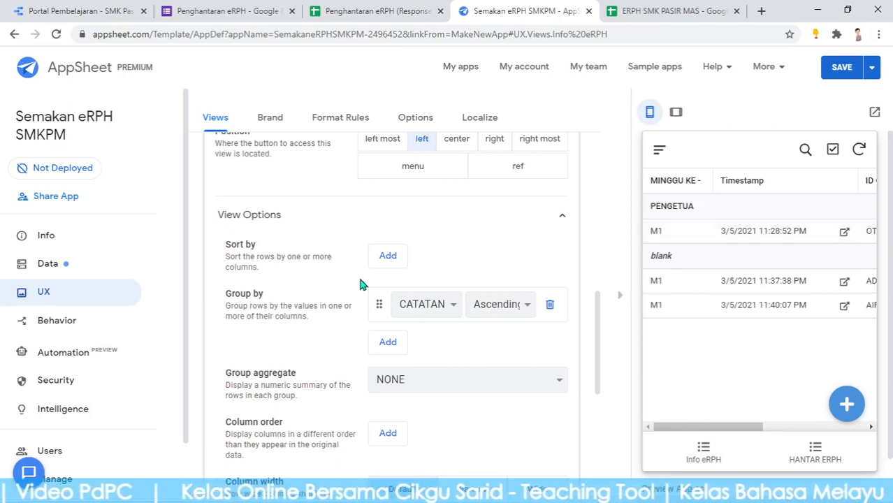
# Restore MINGGU KE - as the first grouping and add CATATAN as a second, Ascending level
pyautogui.click(451, 309)
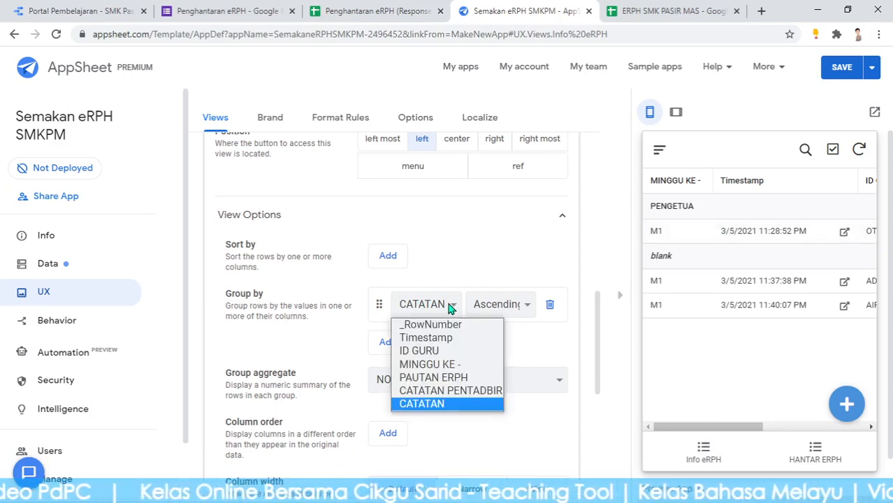
pyautogui.click(437, 364)
pyautogui.click(390, 342)
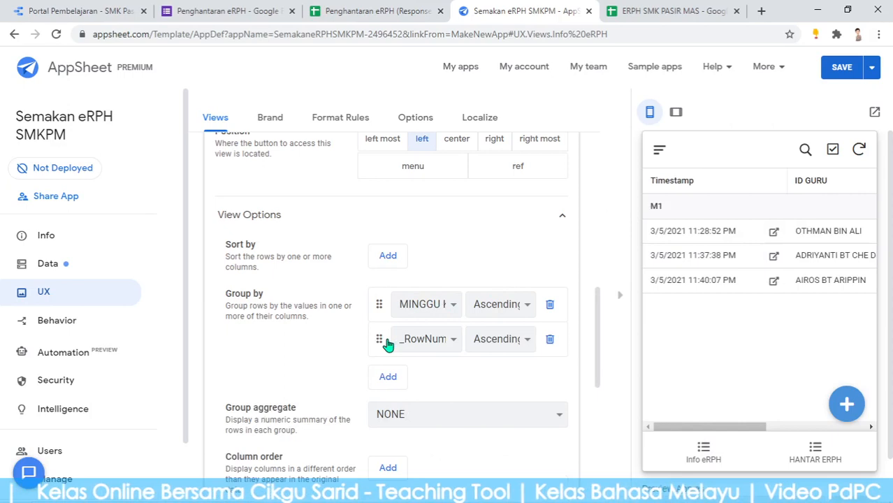
pyautogui.click(452, 339)
pyautogui.click(423, 425)
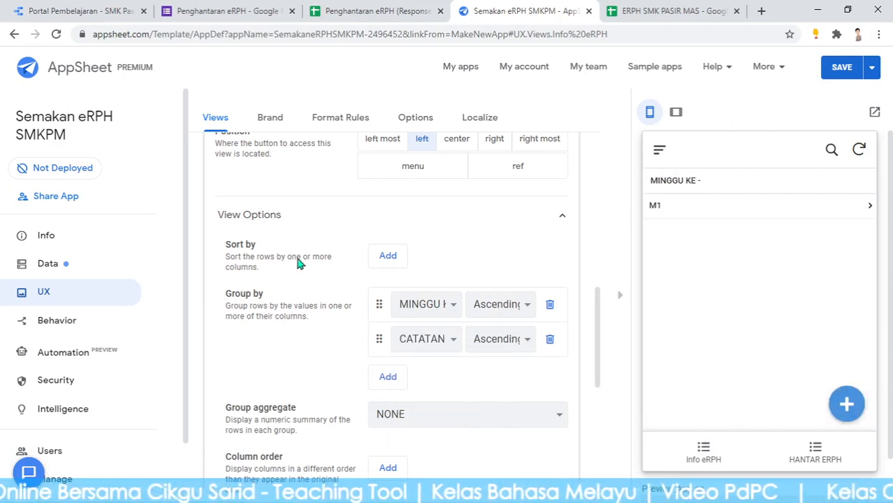
pyautogui.click(691, 218)
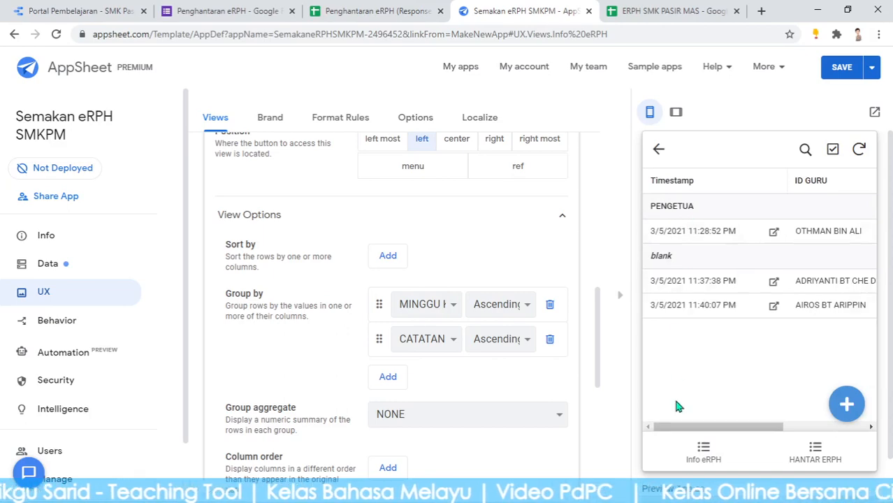
pyautogui.click(673, 11)
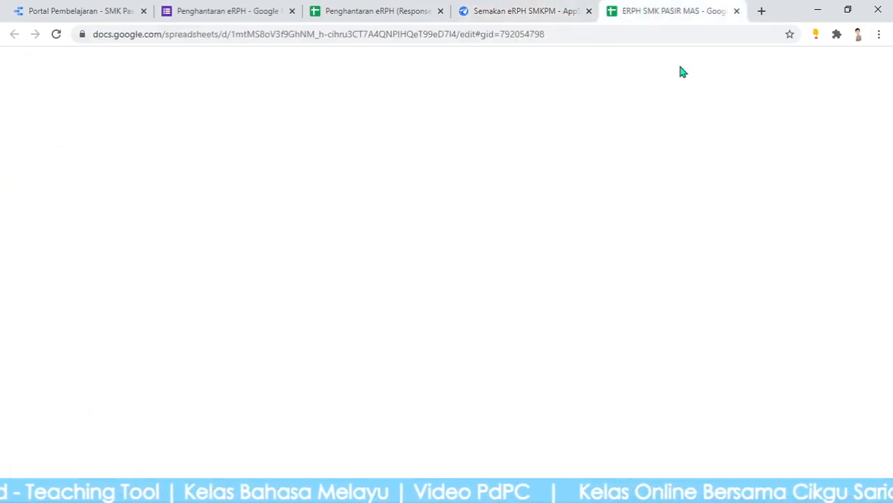
# In the Responses sheet, set CATATAN cell F3 to PK HEM and F4 to PK KO
pyautogui.click(411, 13)
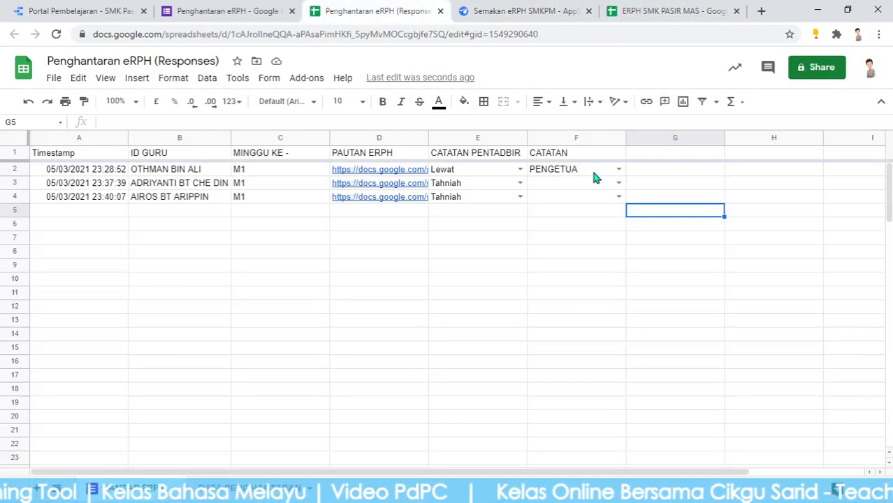
pyautogui.click(619, 183)
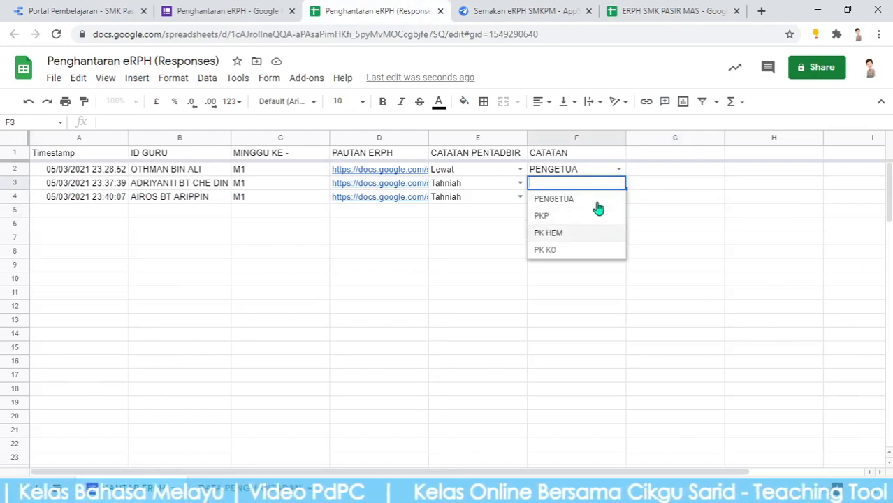
pyautogui.click(552, 233)
pyautogui.click(618, 196)
pyautogui.click(558, 264)
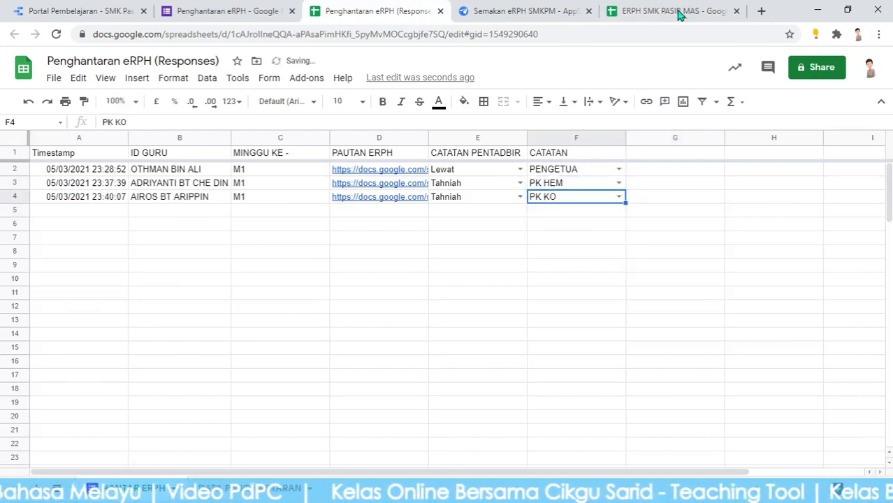
# Resync the app preview with the sheet and open the first submission's record
pyautogui.click(567, 9)
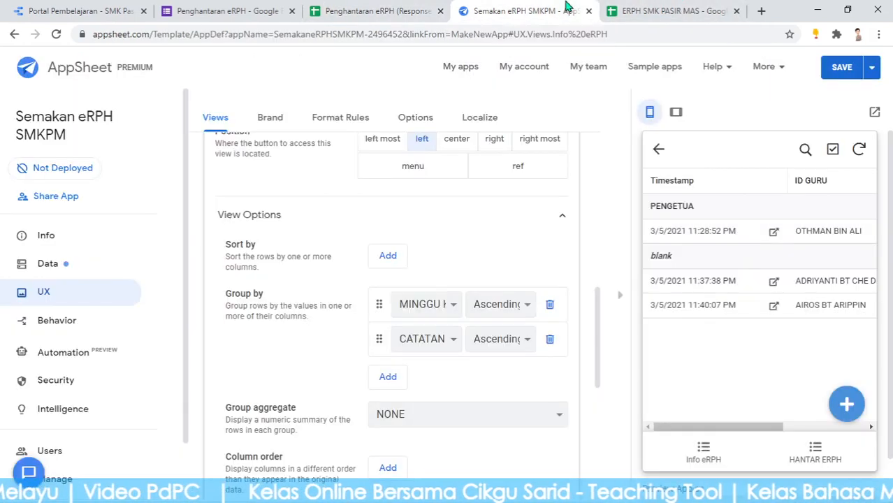
pyautogui.click(859, 148)
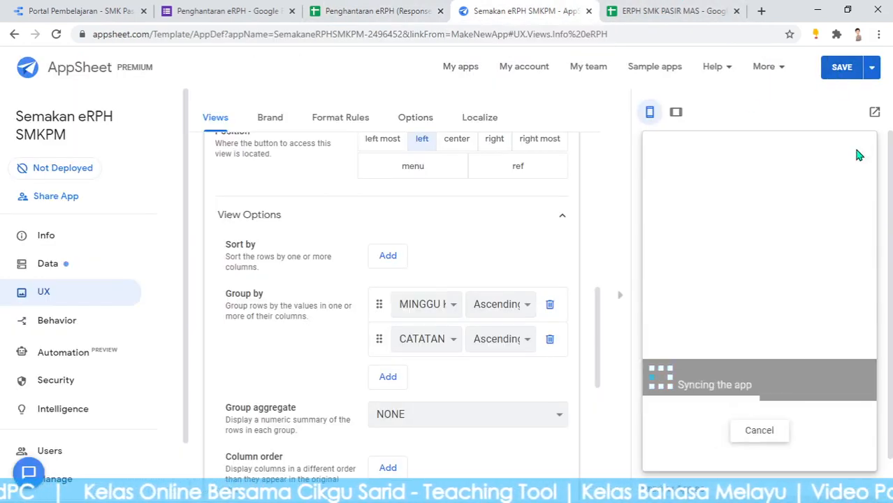
pyautogui.click(715, 455)
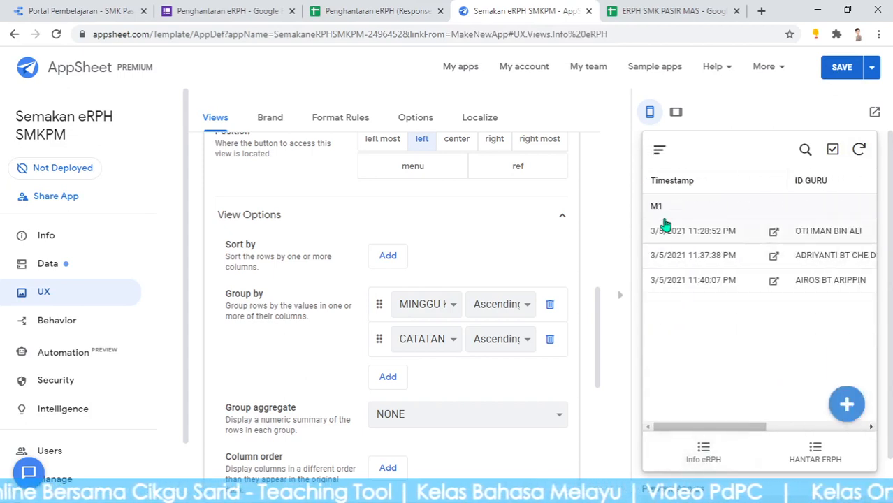
pyautogui.click(706, 455)
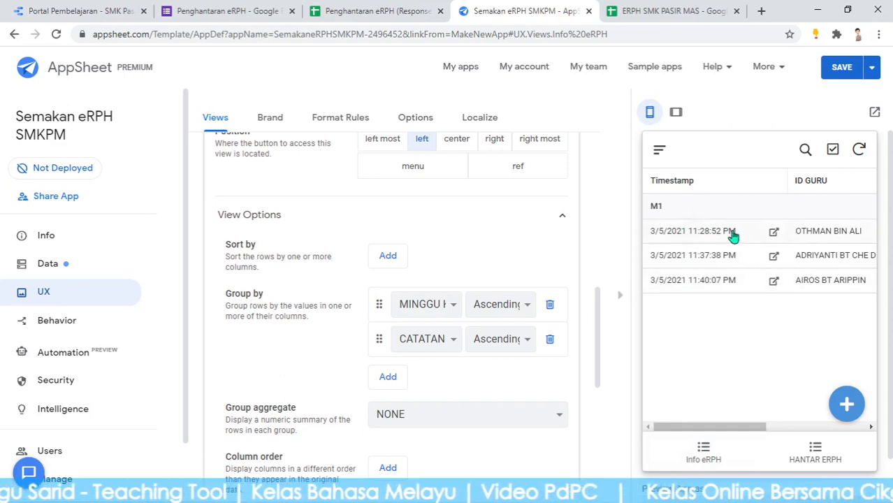
pyautogui.click(706, 236)
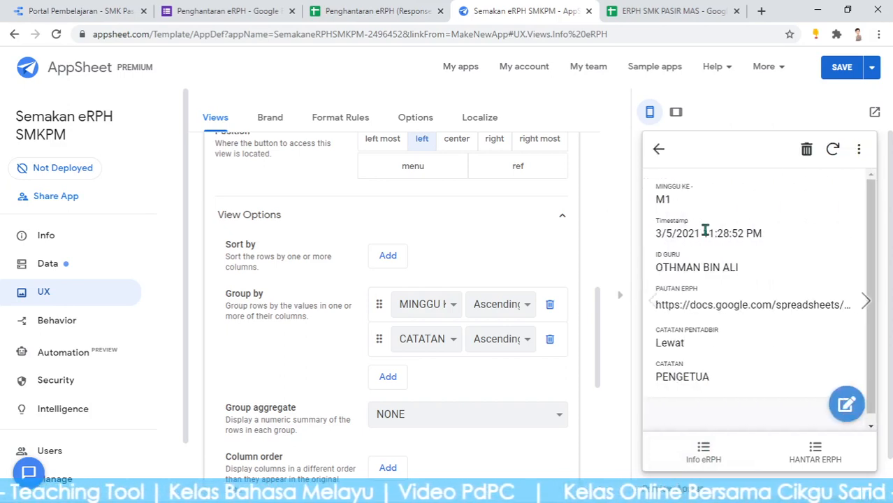
# Set the first submission's CATATAN PENTADBIR to Tahniah, save, and check cell E2 in the sheet
pyautogui.click(847, 406)
pyautogui.scroll(-2, 811, 364)
pyautogui.scroll(-1, 741, 349)
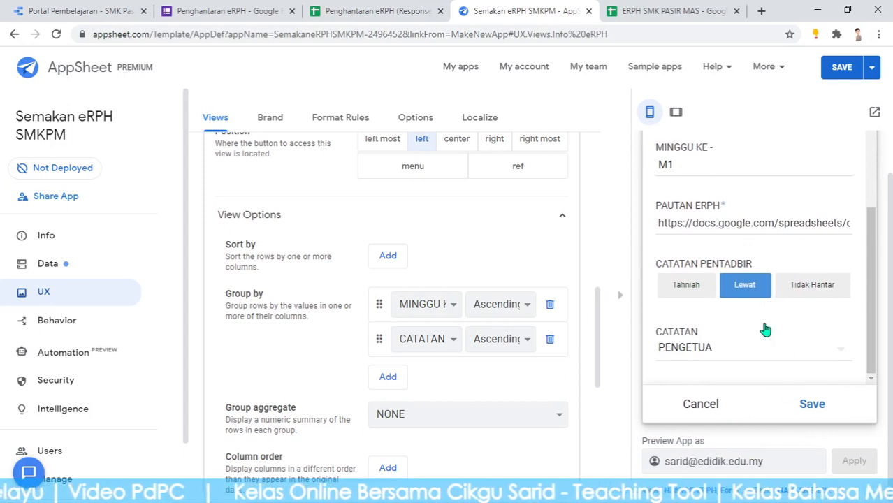
pyautogui.click(704, 291)
pyautogui.click(816, 406)
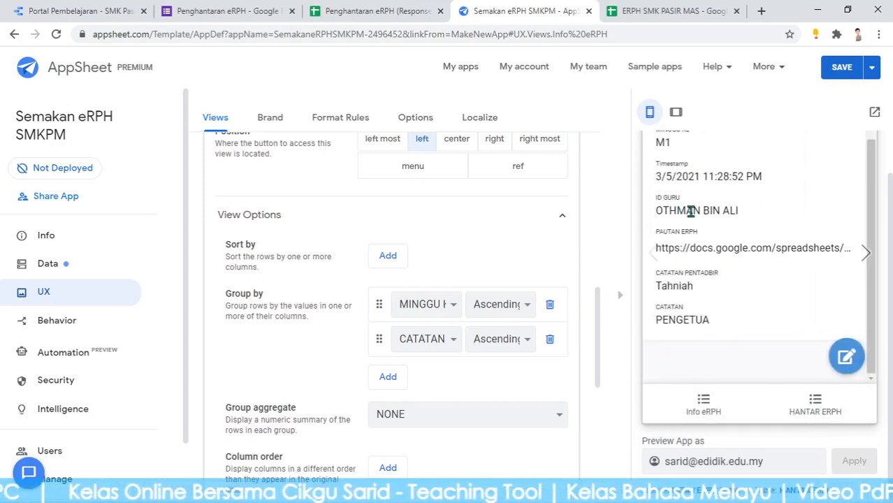
pyautogui.click(318, 11)
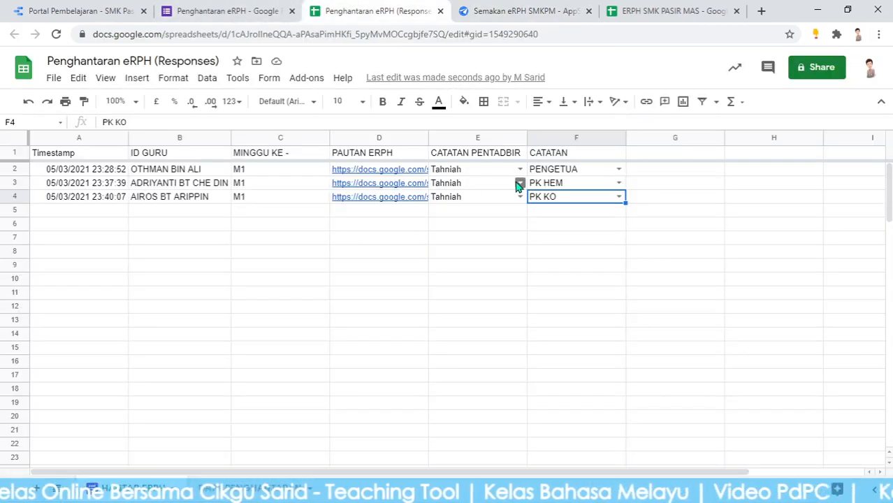
pyautogui.click(469, 176)
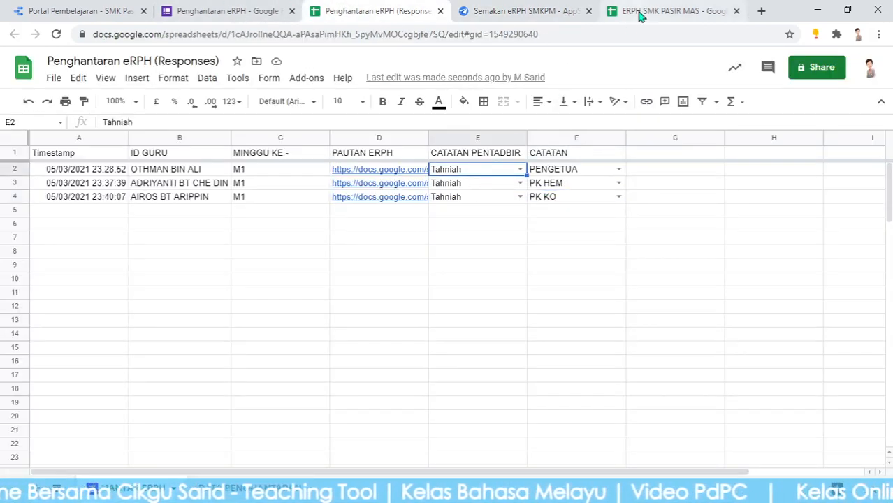
pyautogui.click(563, 9)
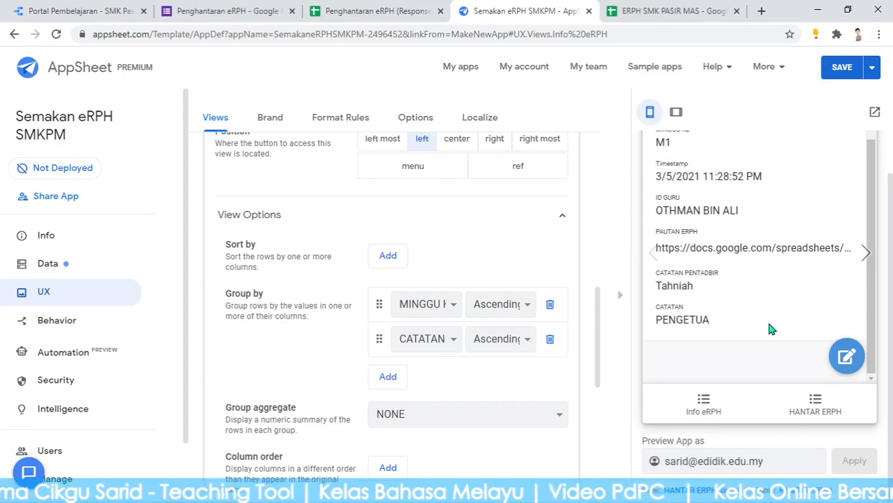
# Change the first record's CATATAN PENTADBIR to Tidak Hantar, save, and verify it in the sheet
pyautogui.click(845, 355)
pyautogui.scroll(-2, 769, 329)
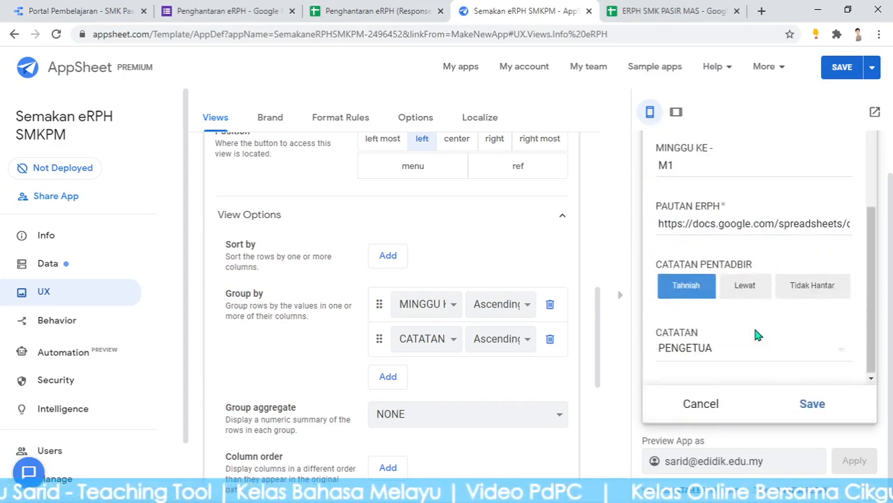
pyautogui.scroll(2, 693, 219)
pyautogui.scroll(-2, 762, 262)
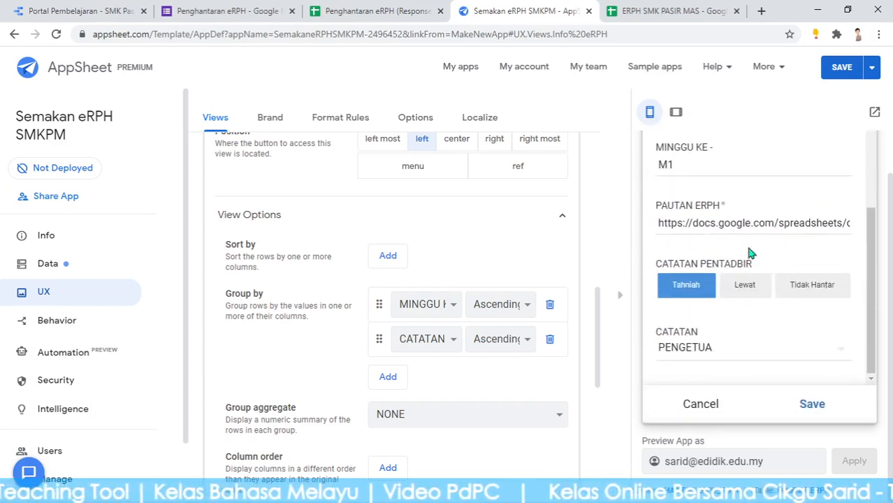
pyautogui.click(800, 290)
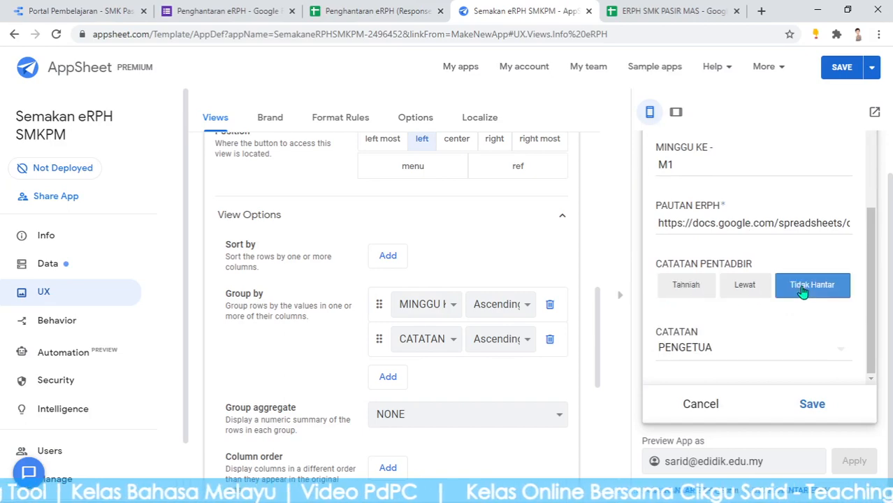
pyautogui.click(813, 405)
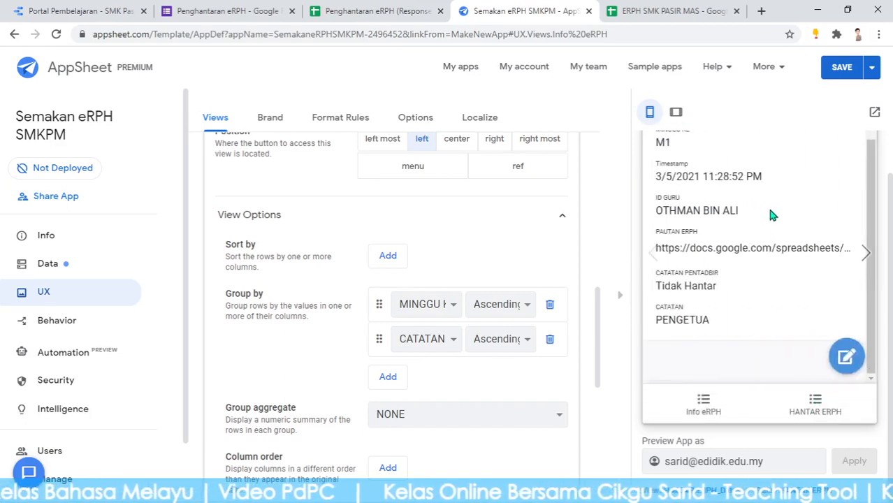
pyautogui.click(639, 11)
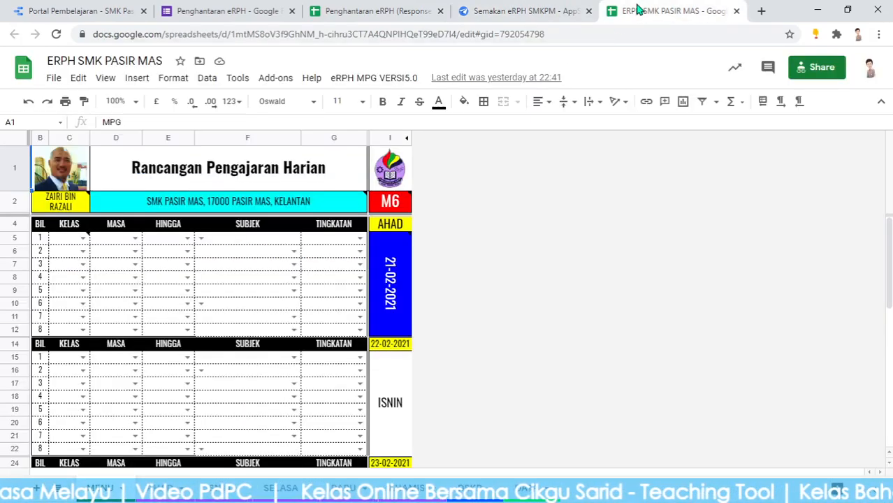
pyautogui.click(371, 11)
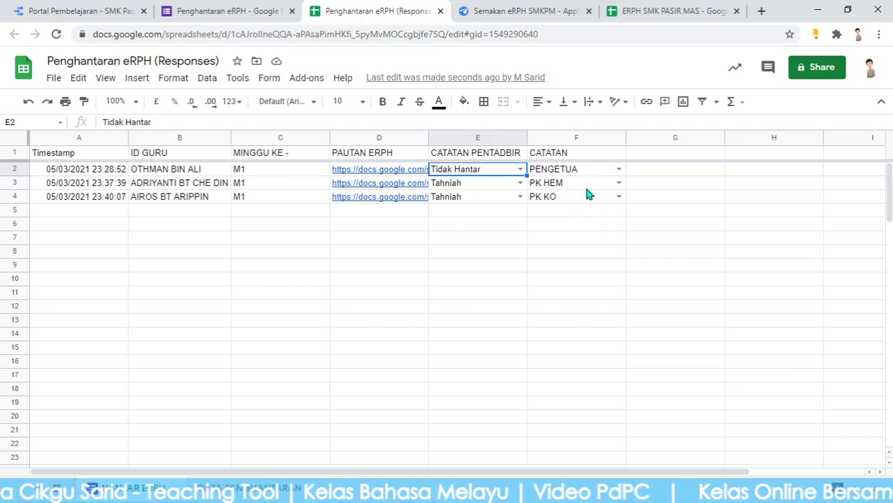
pyautogui.click(529, 12)
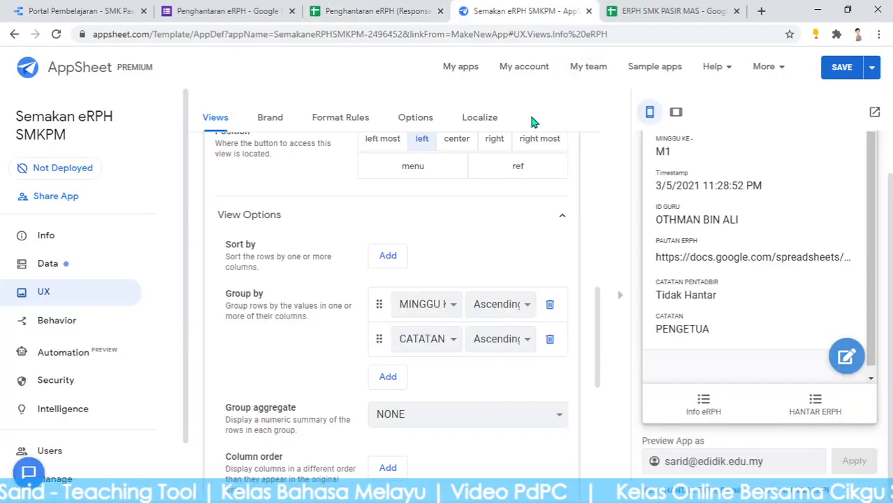
# Switch the preview between Info eRPH and HANTAR ERPH to check the grouping, ending on Info eRPH
pyautogui.click(703, 404)
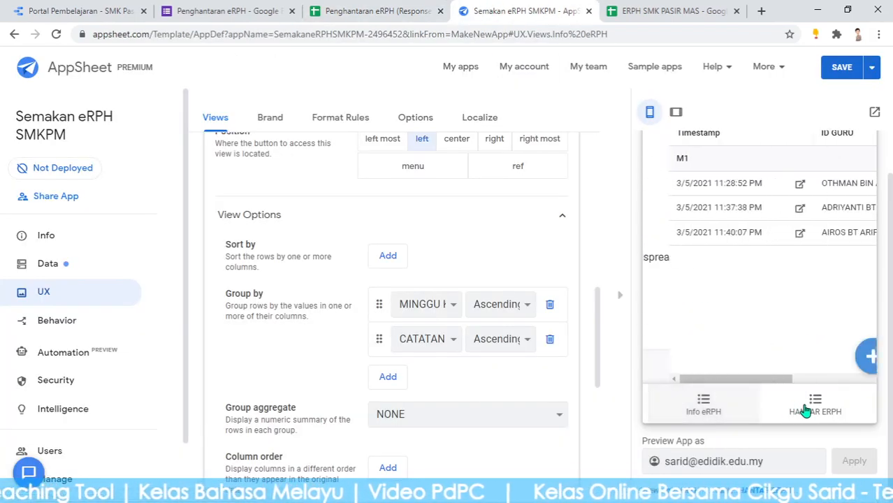
pyautogui.click(816, 405)
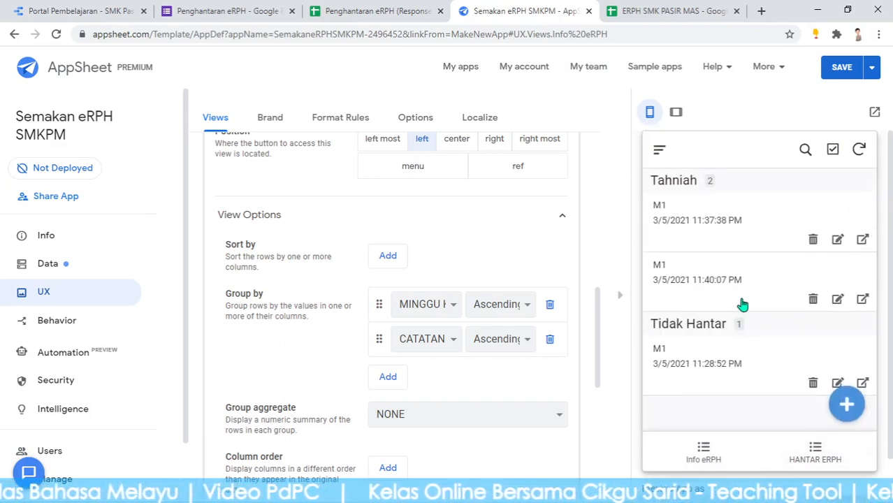
pyautogui.click(698, 401)
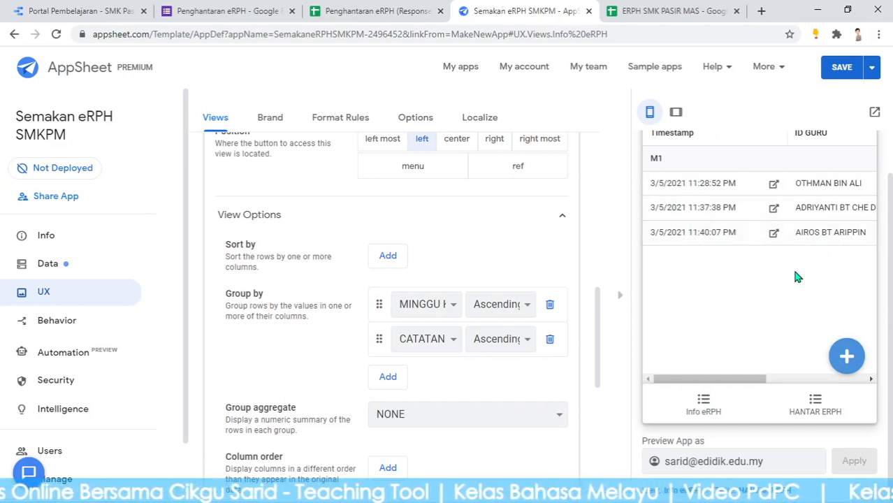
pyautogui.scroll(1, 699, 259)
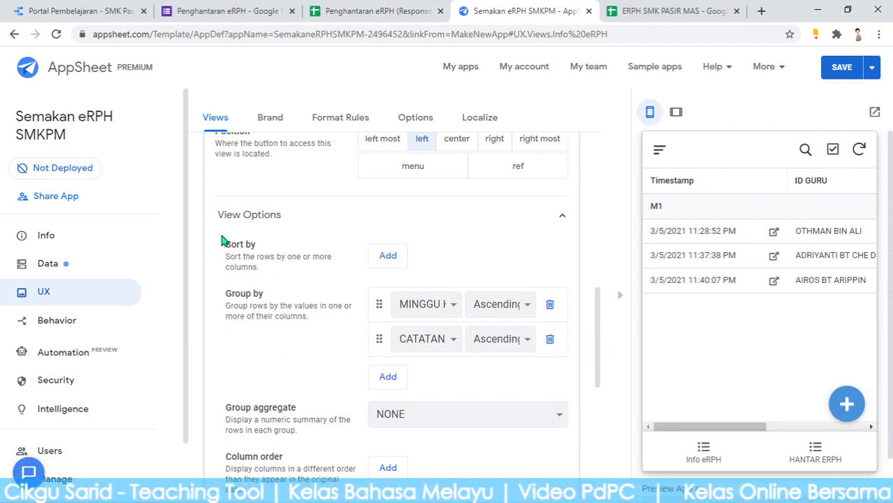
pyautogui.scroll(6, 393, 279)
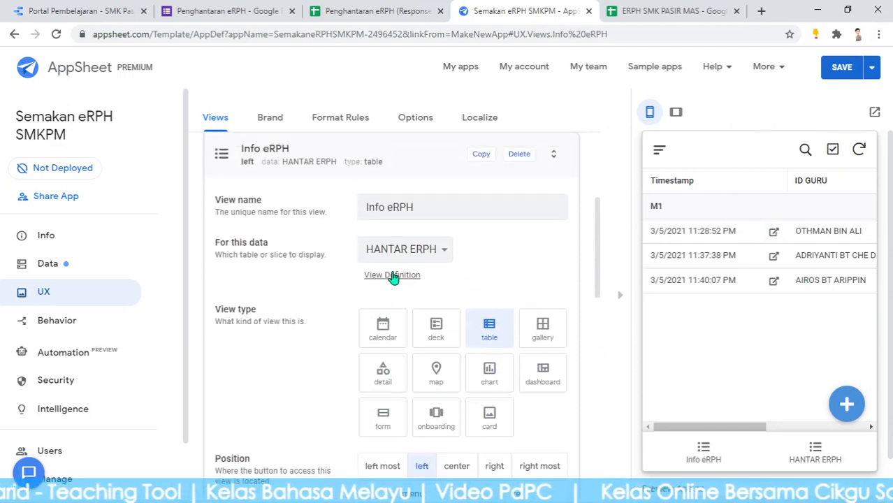
pyautogui.scroll(2, 393, 279)
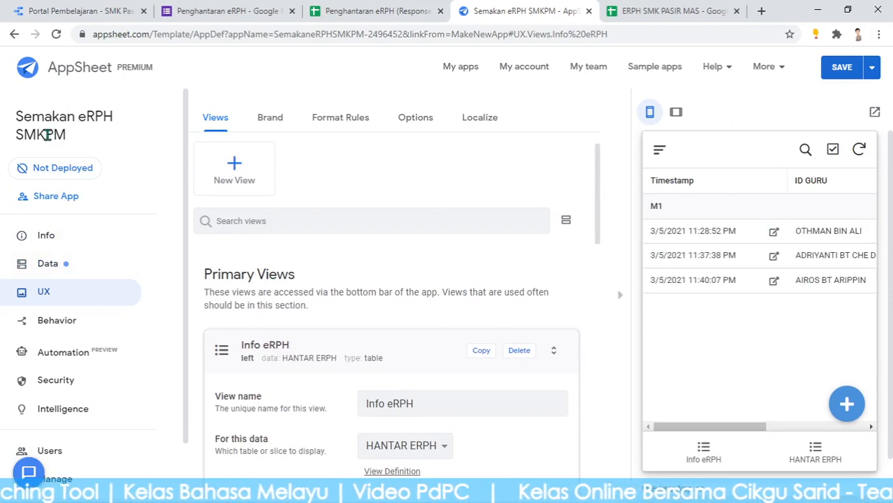
# Change the App logo setting to CUSTOM from the Info dashboard, then open a new browser tab
pyautogui.click(62, 244)
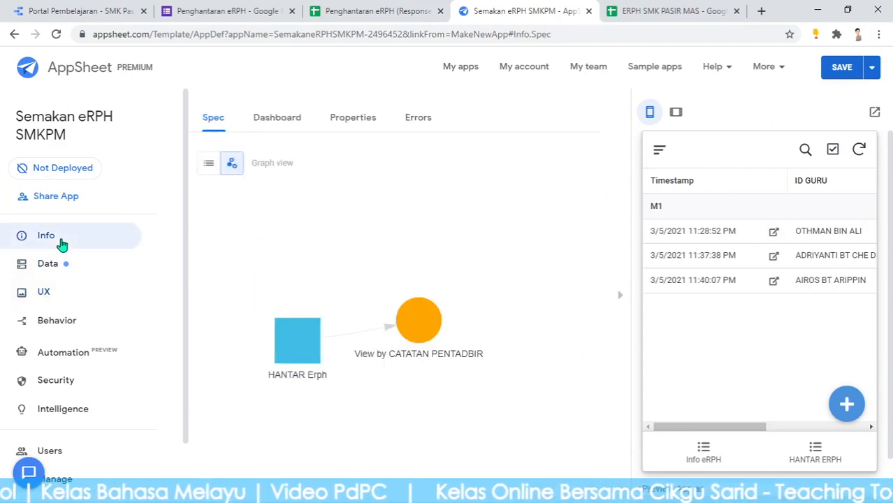
pyautogui.click(287, 120)
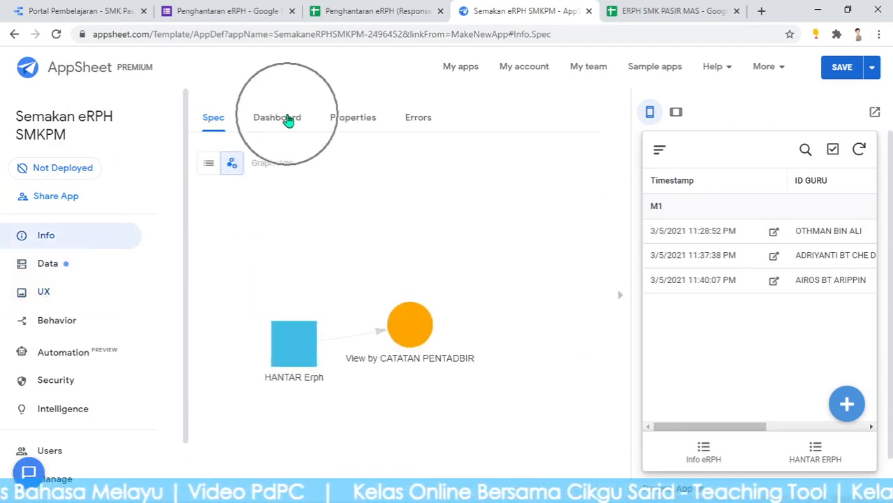
pyautogui.click(277, 195)
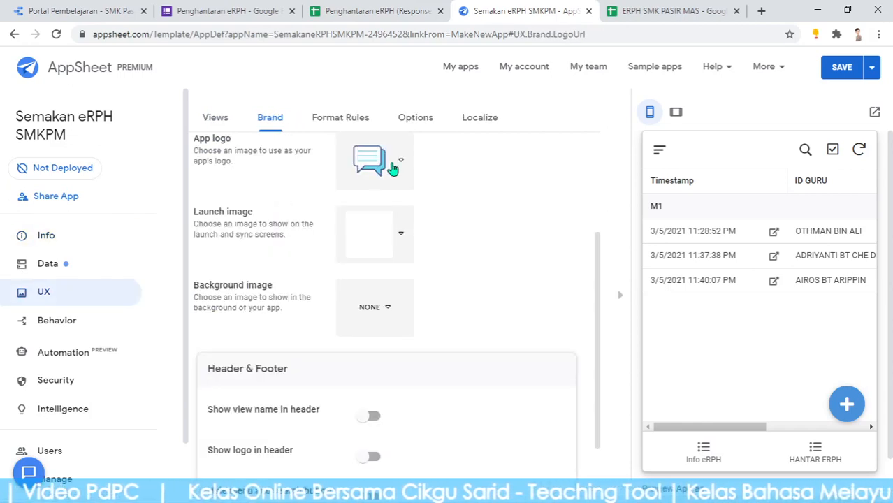
pyautogui.click(393, 168)
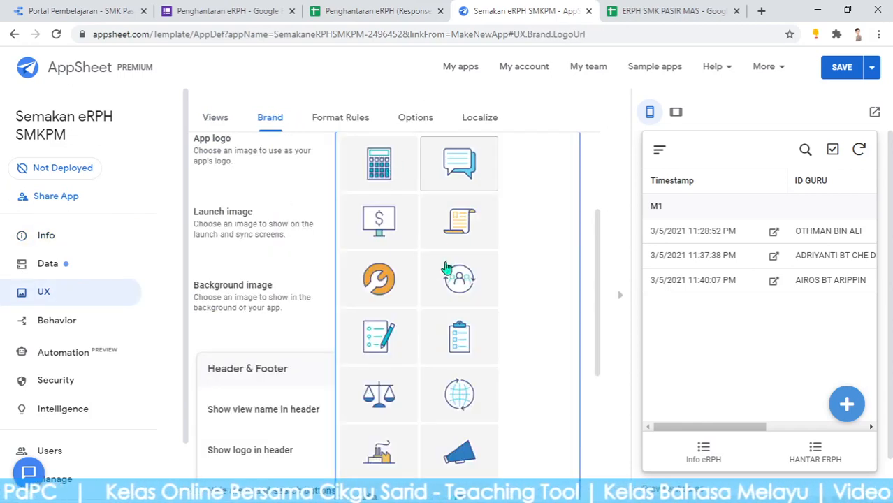
pyautogui.scroll(-4, 420, 349)
pyautogui.scroll(-1, 427, 418)
pyautogui.click(389, 469)
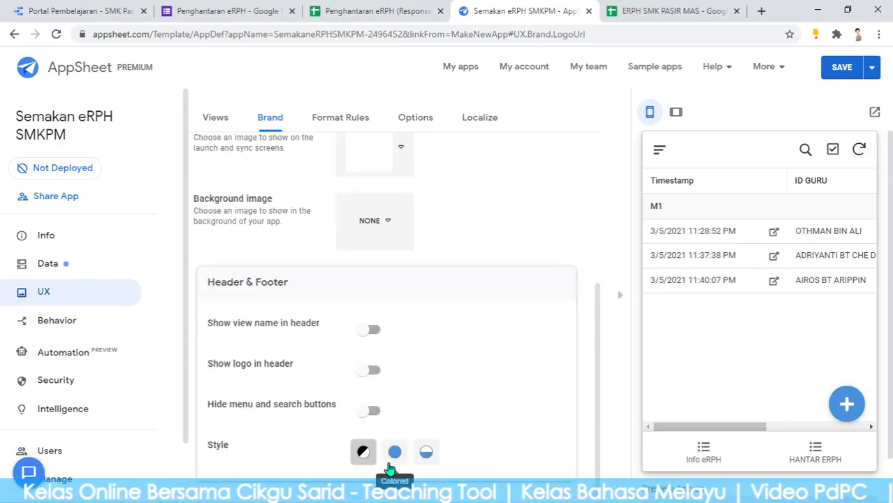
pyautogui.scroll(5, 435, 299)
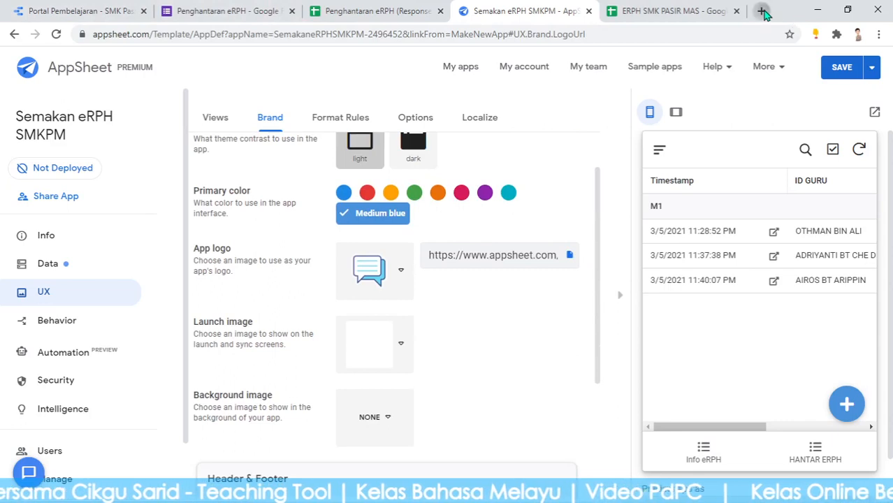
pyautogui.click(763, 12)
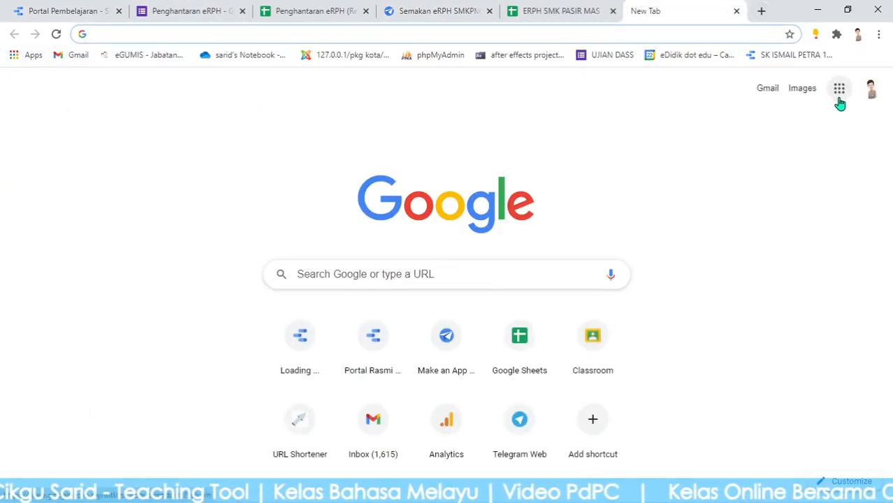
# Upload smp cikgu-10.jpg to My Drive in Google Drive and preview the uploaded image
pyautogui.click(842, 97)
pyautogui.click(736, 223)
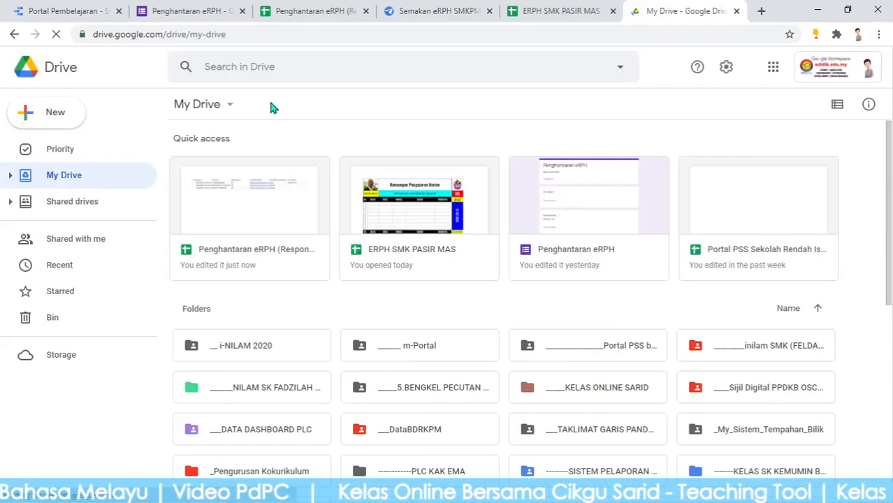
pyautogui.click(218, 106)
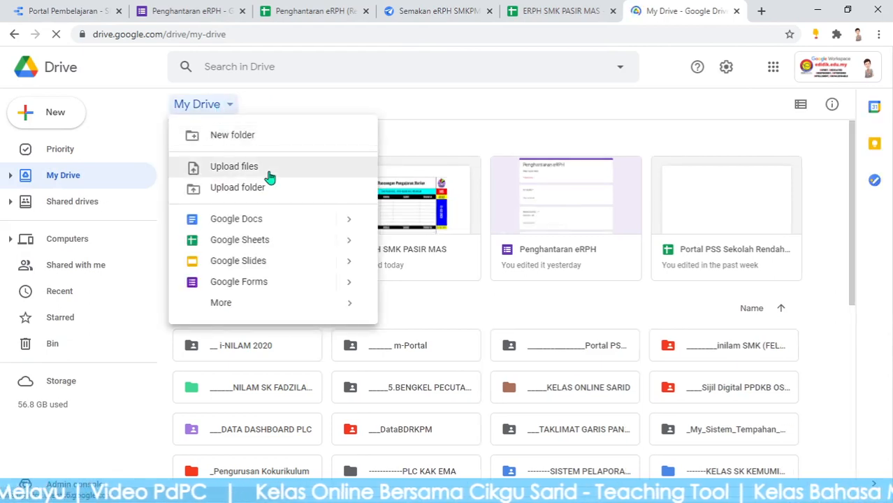
pyautogui.click(269, 176)
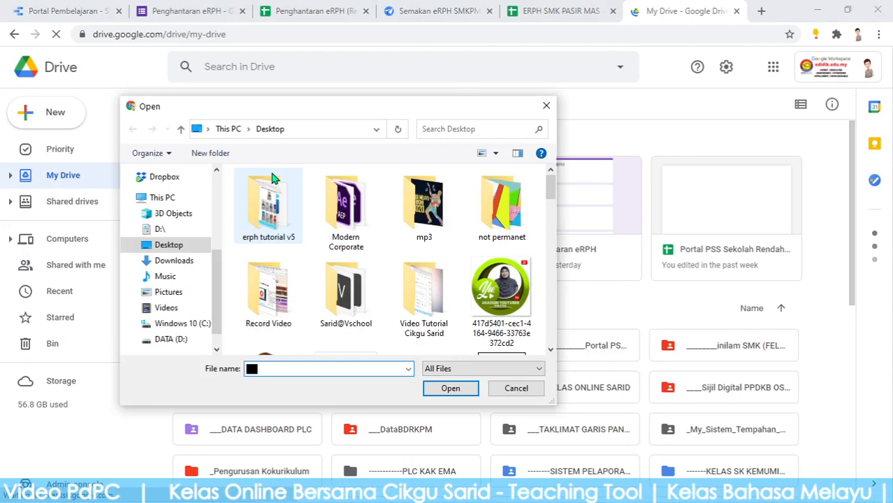
pyautogui.scroll(-5, 422, 289)
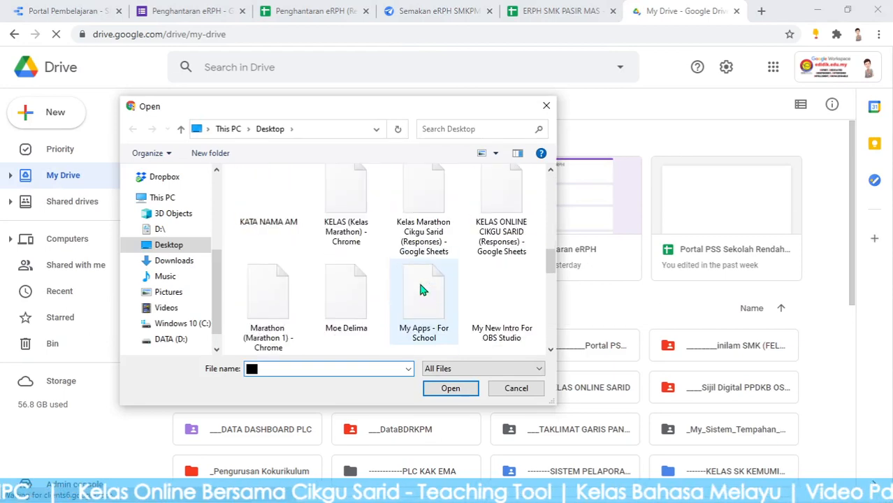
pyautogui.scroll(-5, 420, 289)
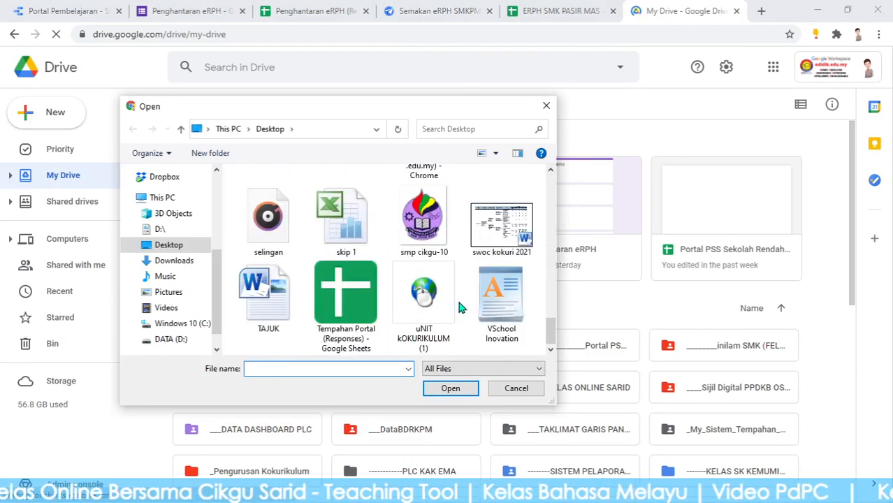
pyautogui.doubleClick(424, 221)
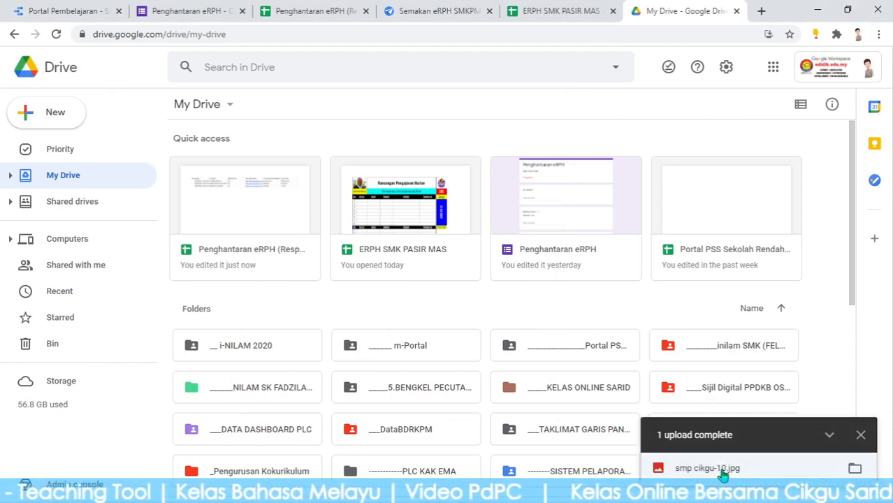
pyautogui.click(708, 468)
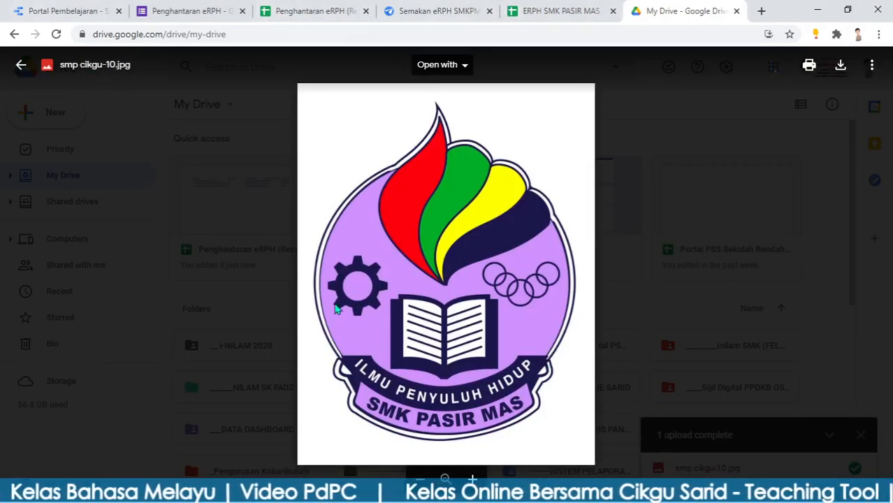
pyautogui.click(444, 11)
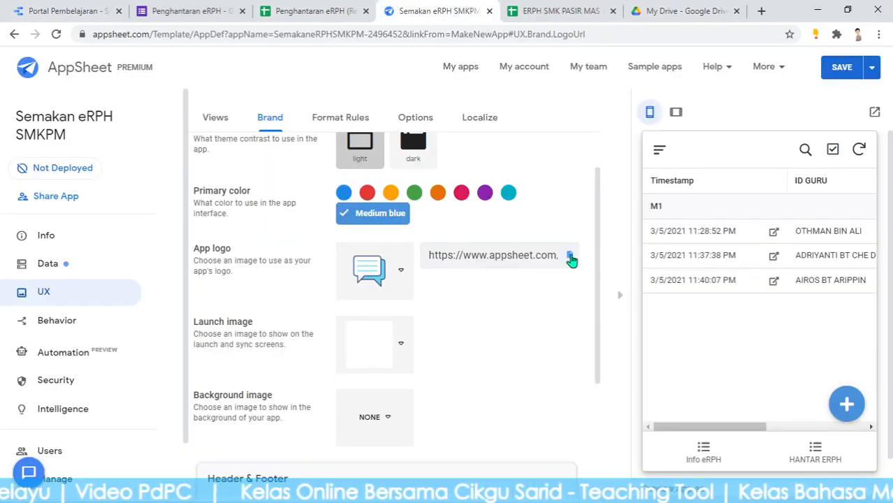
# Search the logo file picker for 'SMP' and select smp cikgu-10.jpg as the app logo
pyautogui.click(571, 256)
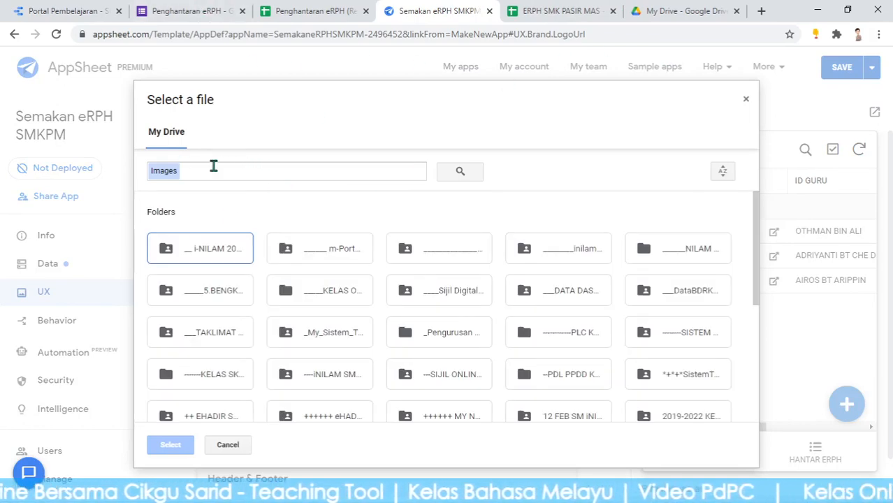
pyautogui.scroll(-4, 517, 252)
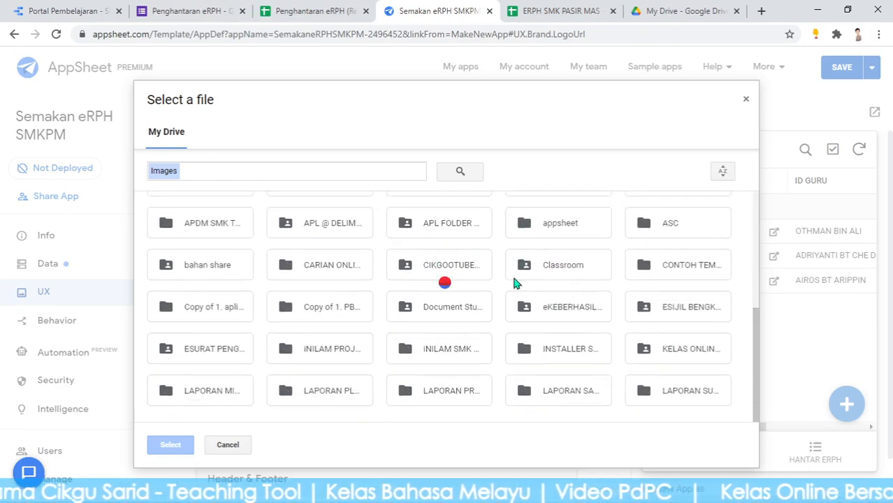
pyautogui.scroll(4, 503, 308)
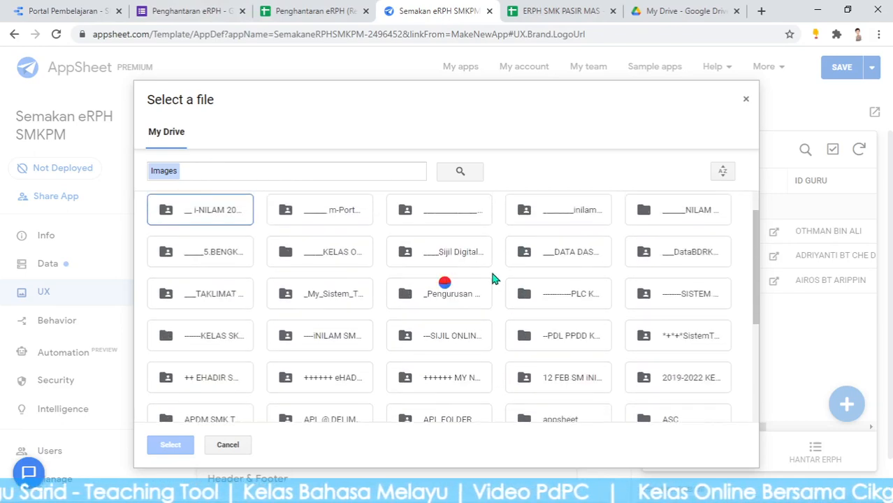
pyautogui.click(650, 10)
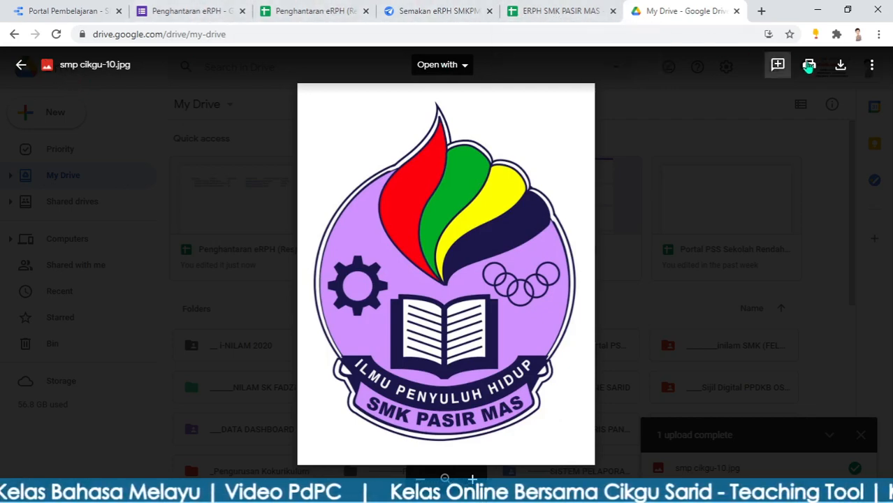
pyautogui.click(434, 10)
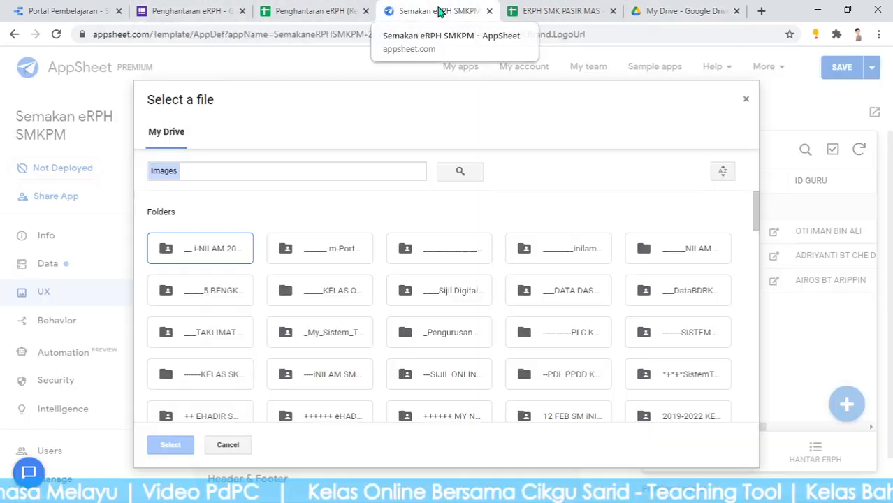
pyautogui.click(204, 171)
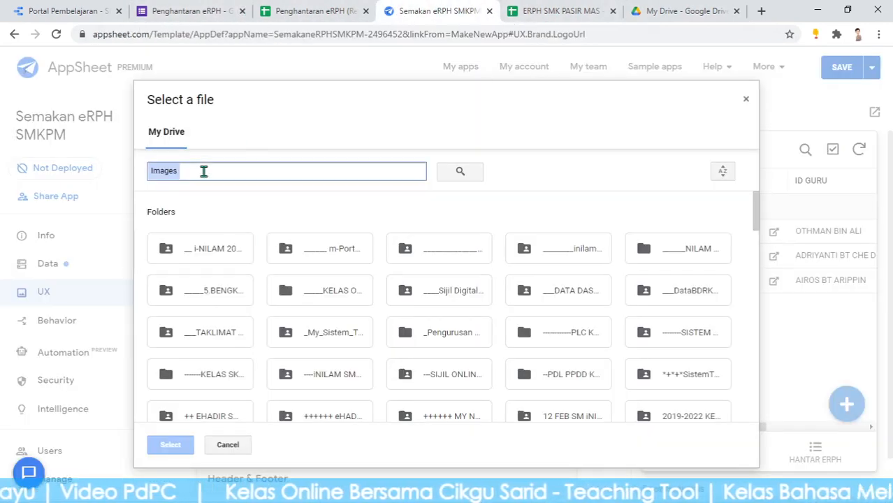
pyautogui.write('SM')
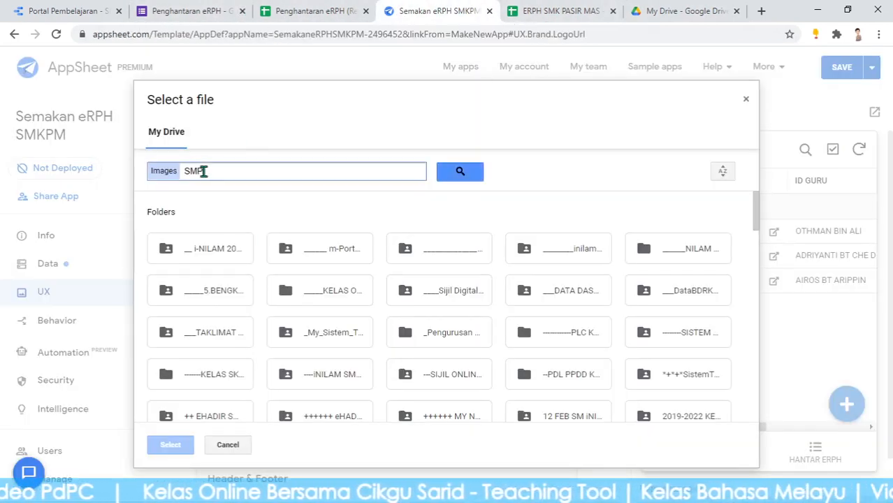
pyautogui.write('P')
pyautogui.click(460, 173)
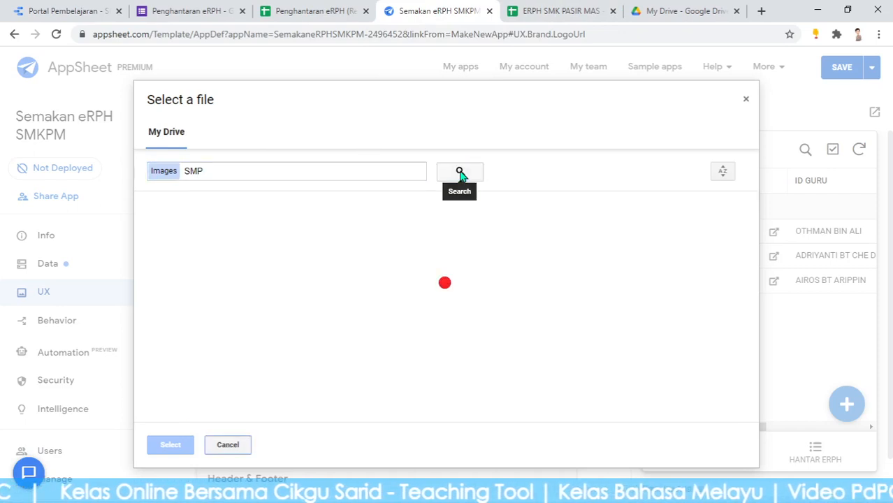
pyautogui.click(204, 246)
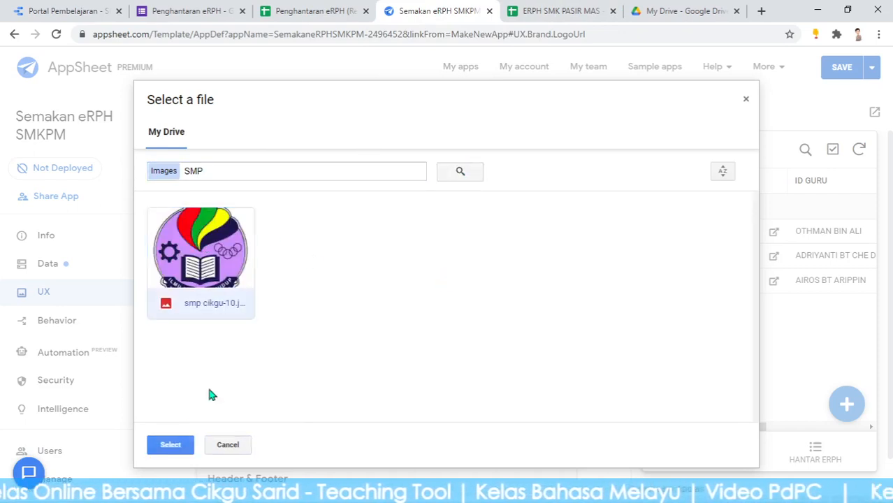
pyautogui.click(171, 445)
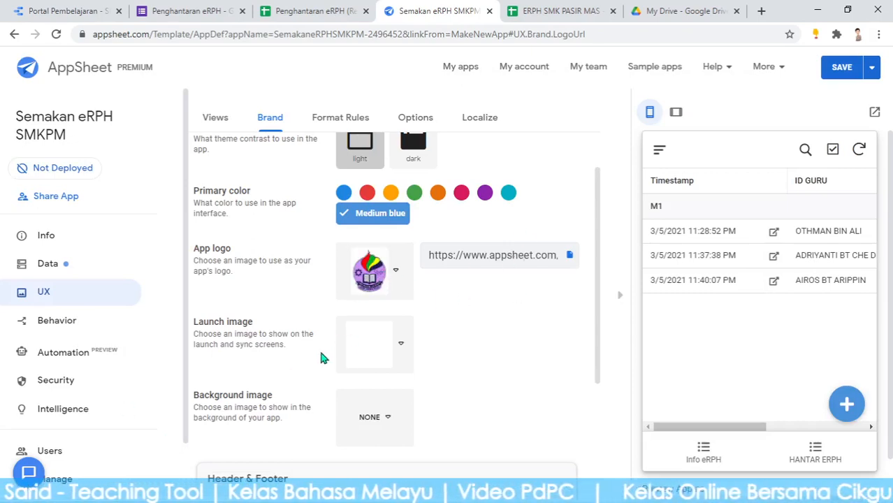
# Use the blue gradient launch image and patterned blue background, and show view names in the header
pyautogui.click(401, 345)
pyautogui.scroll(-2, 402, 345)
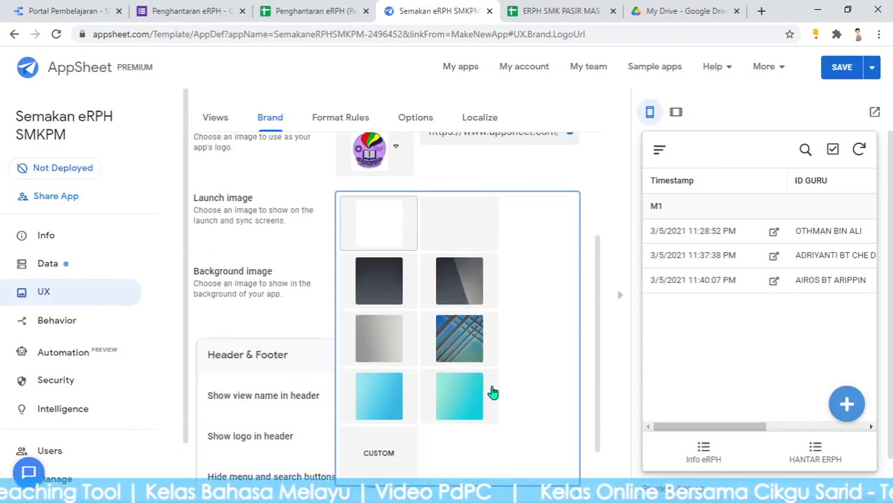
pyautogui.click(383, 389)
pyautogui.click(384, 299)
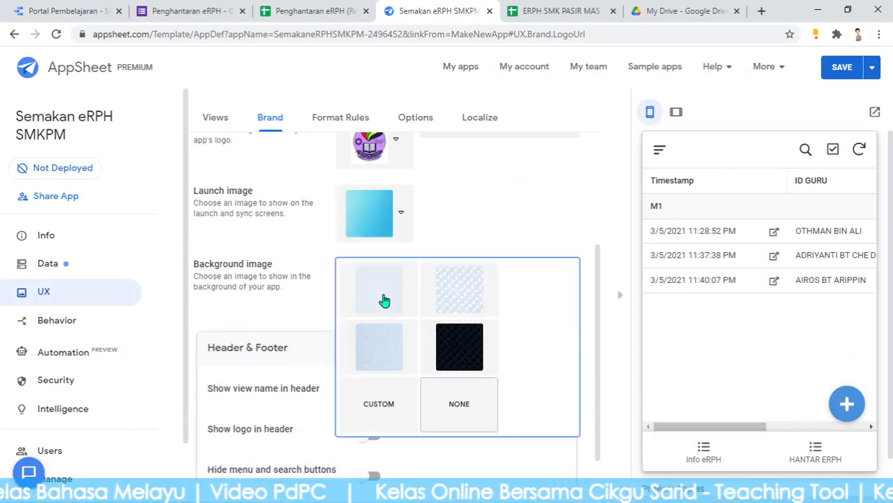
pyautogui.click(453, 298)
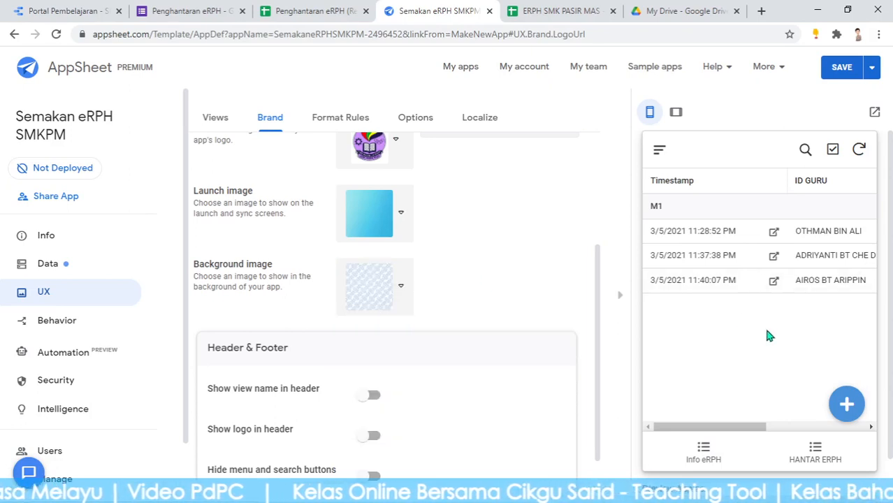
pyautogui.scroll(-1, 592, 313)
pyautogui.click(372, 330)
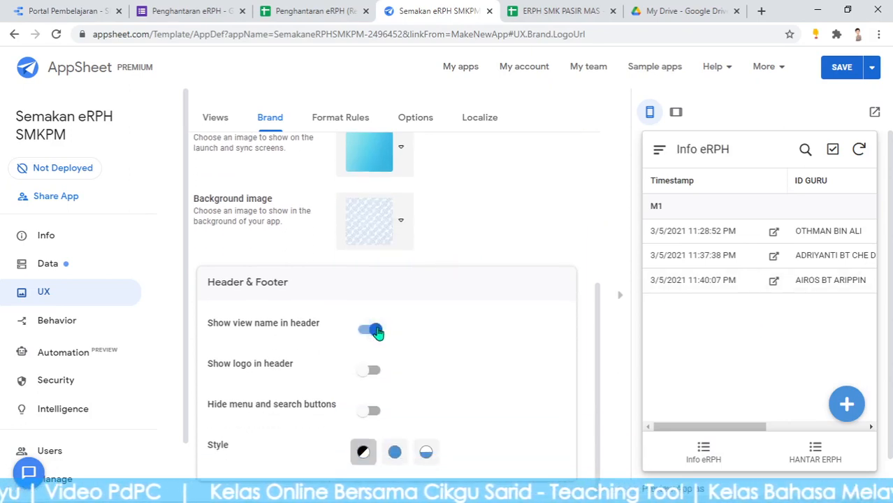
# Show the logo in the header, choose the third header/footer style, and make the primary colour red
pyautogui.click(368, 371)
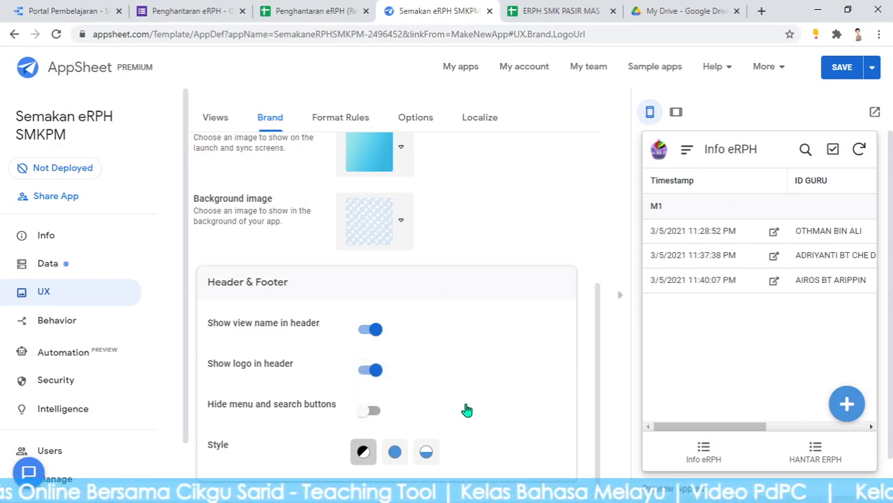
pyautogui.click(426, 454)
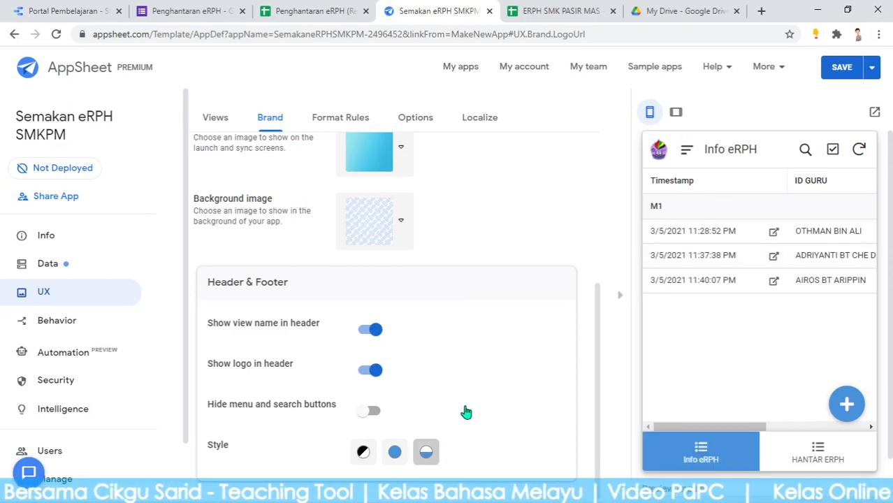
pyautogui.scroll(4, 469, 361)
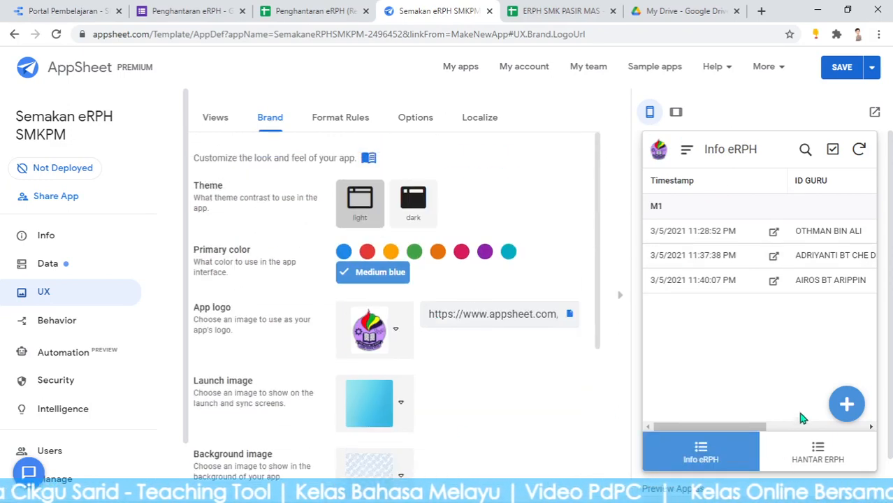
pyautogui.click(367, 255)
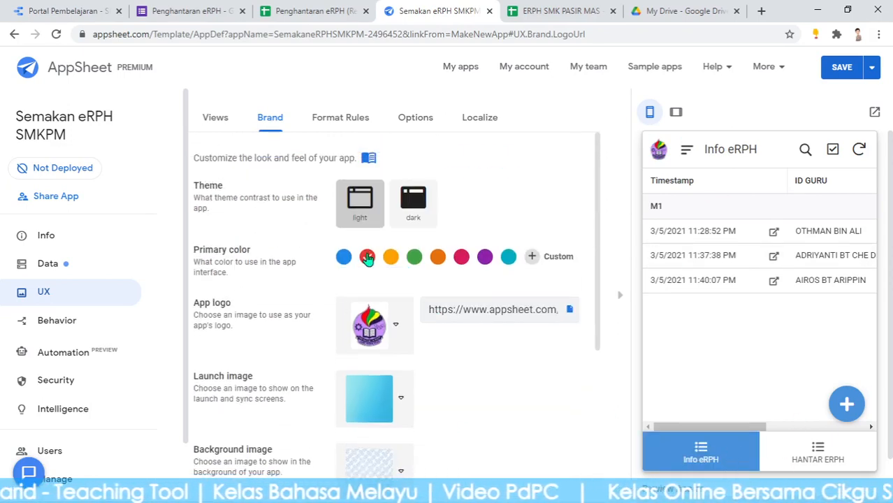
# Switch the preview between HANTAR ERPH and Info eRPH to check the red theme, ending on Info eRPH
pyautogui.click(811, 459)
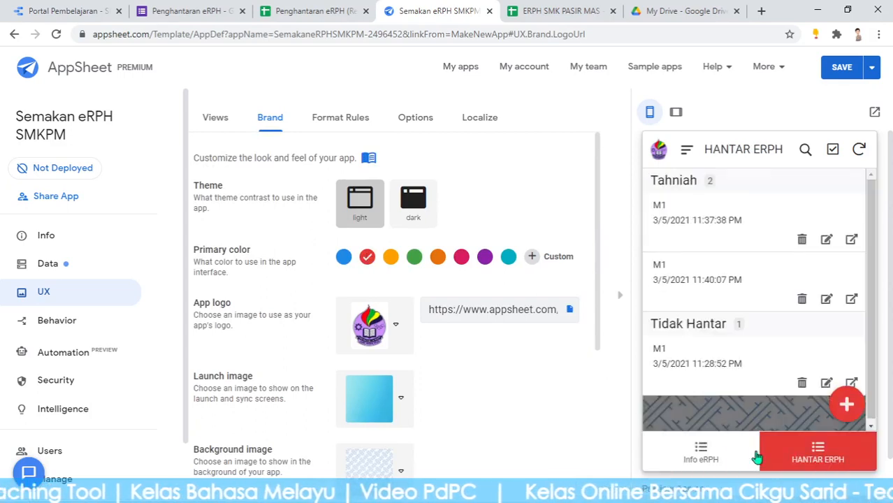
pyautogui.click(712, 456)
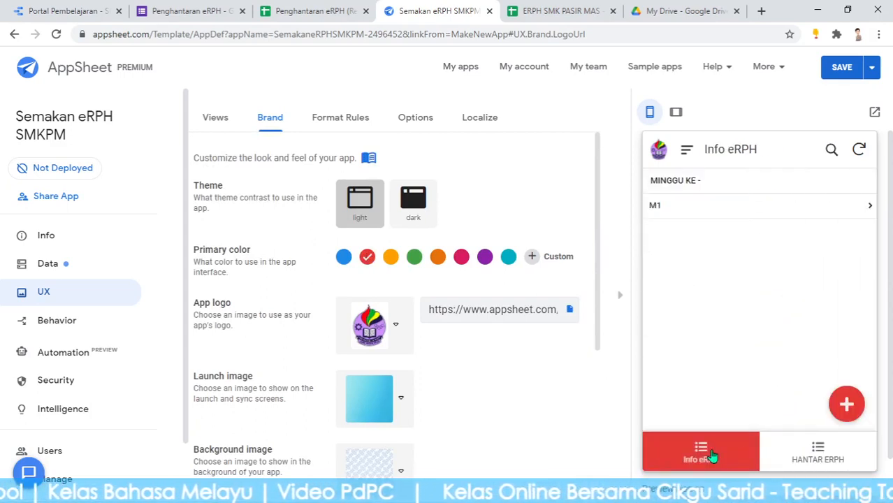
pyautogui.click(799, 455)
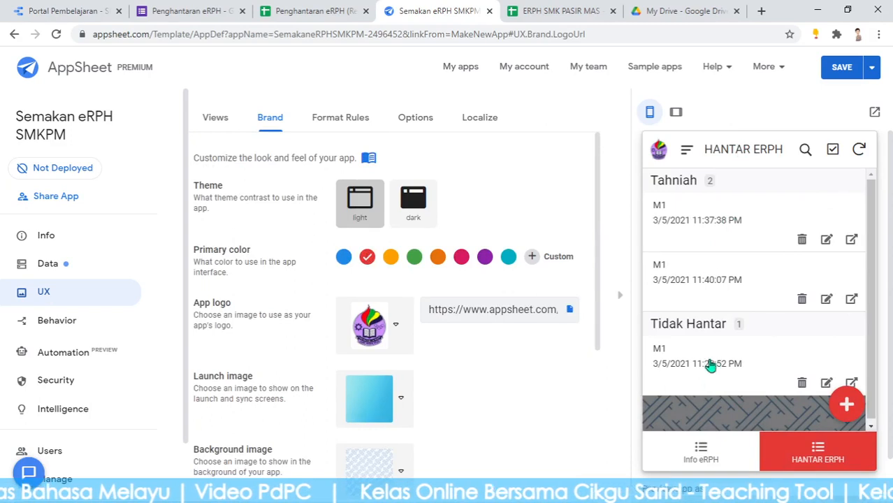
pyautogui.click(702, 451)
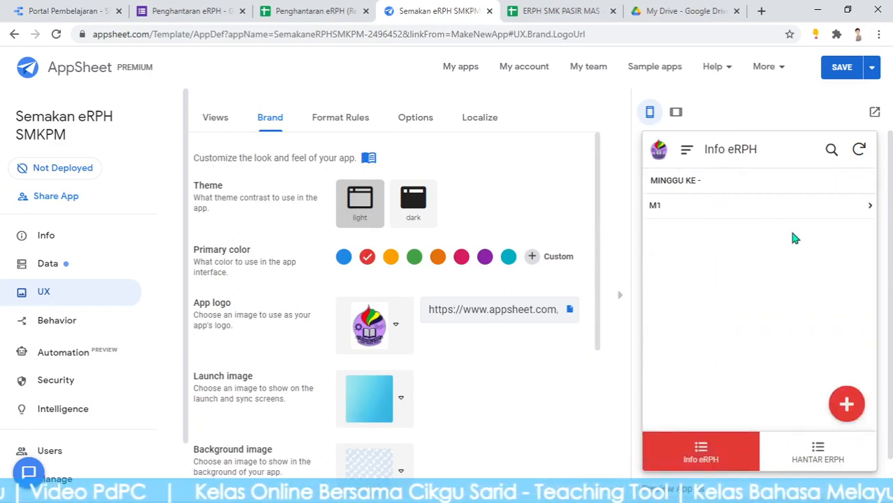
# In the preview, edit the last M1 entry and change its CATATAN from PK KO to PENGETUA
pyautogui.click(707, 210)
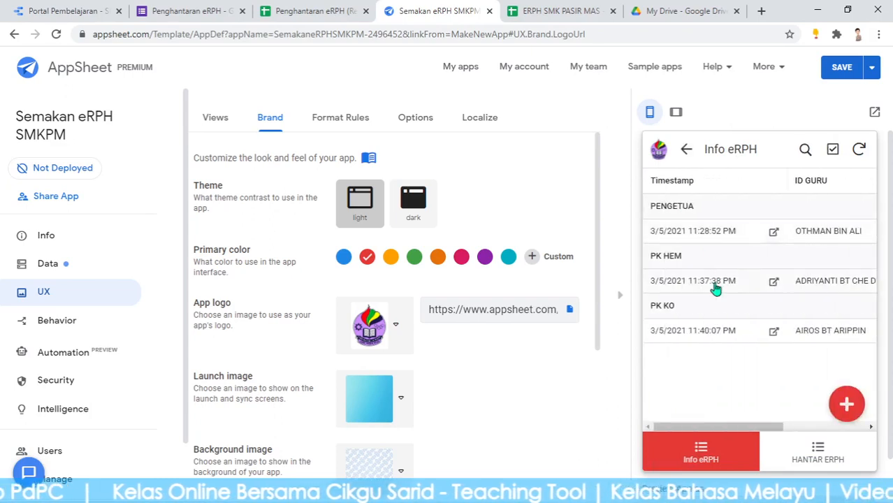
pyautogui.scroll(-1, 713, 285)
pyautogui.scroll(1, 715, 282)
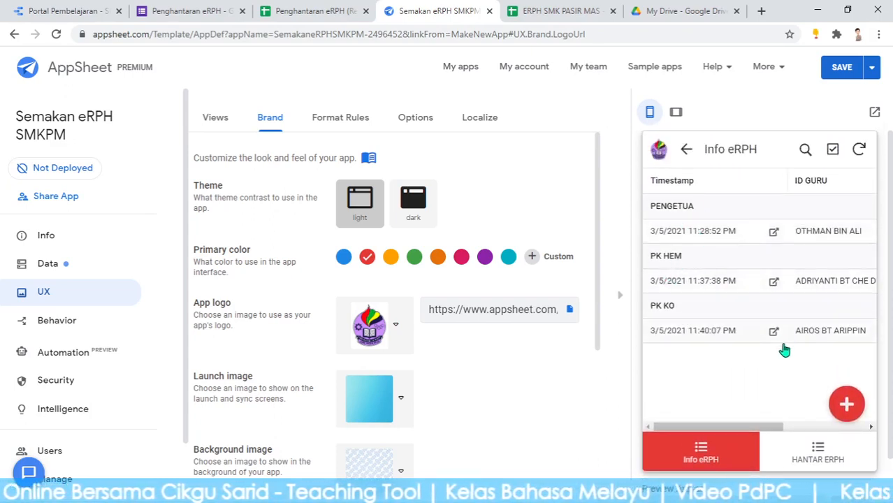
pyautogui.click(831, 337)
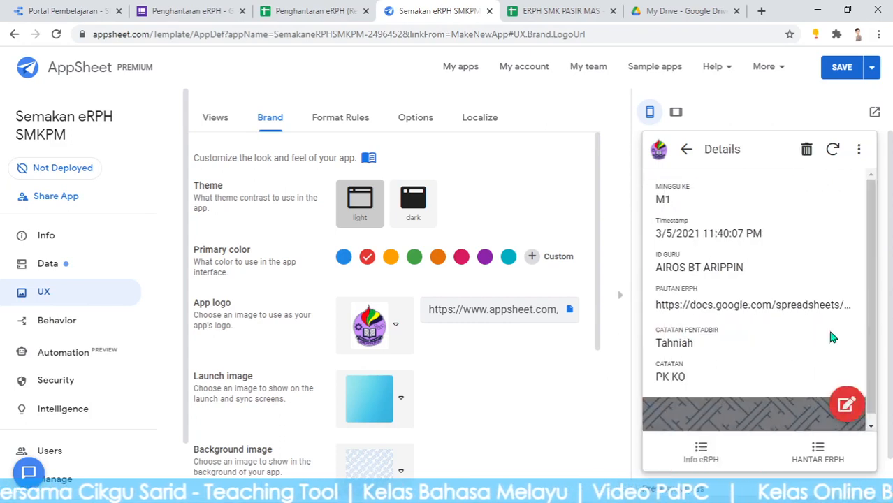
pyautogui.scroll(-1, 826, 301)
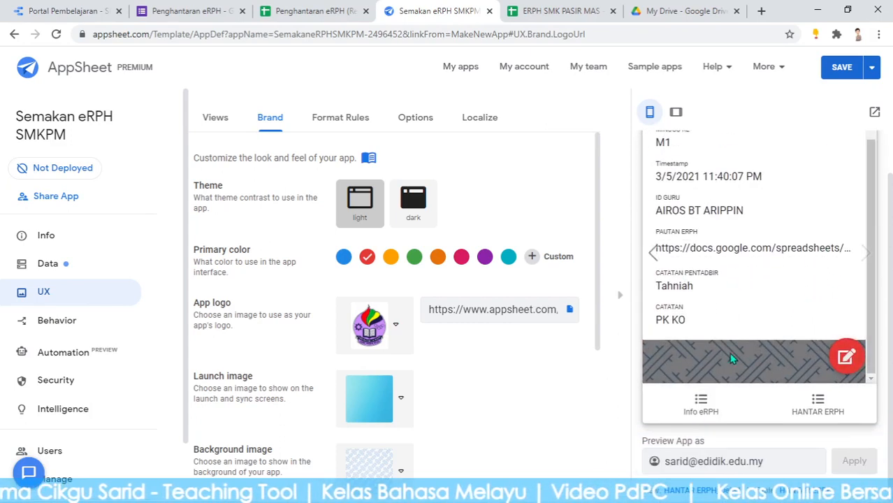
pyautogui.click(847, 358)
pyautogui.scroll(-2, 773, 362)
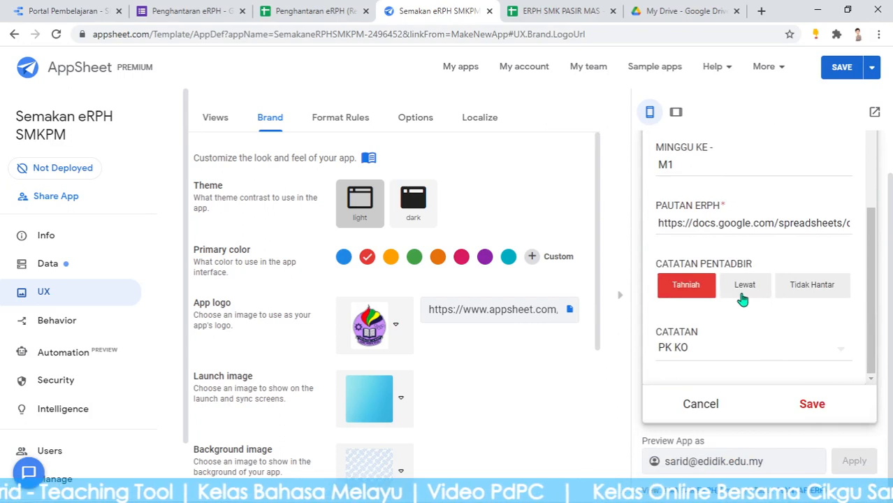
pyautogui.click(700, 352)
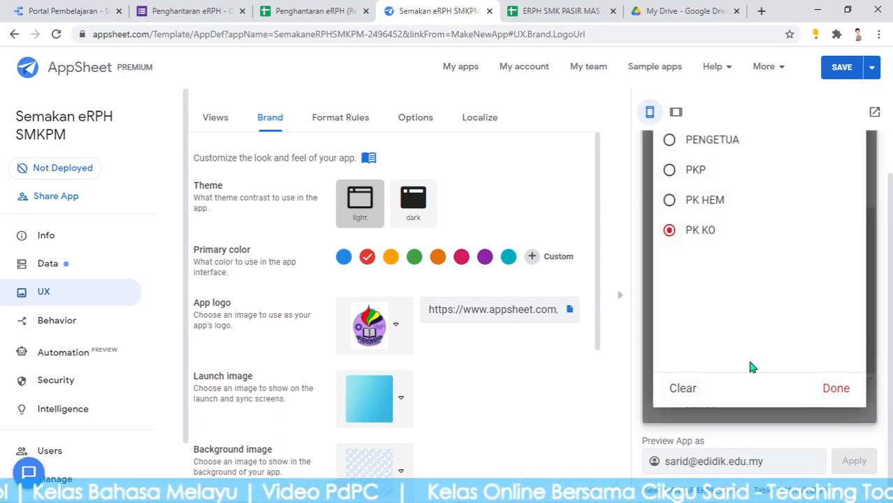
pyautogui.click(685, 390)
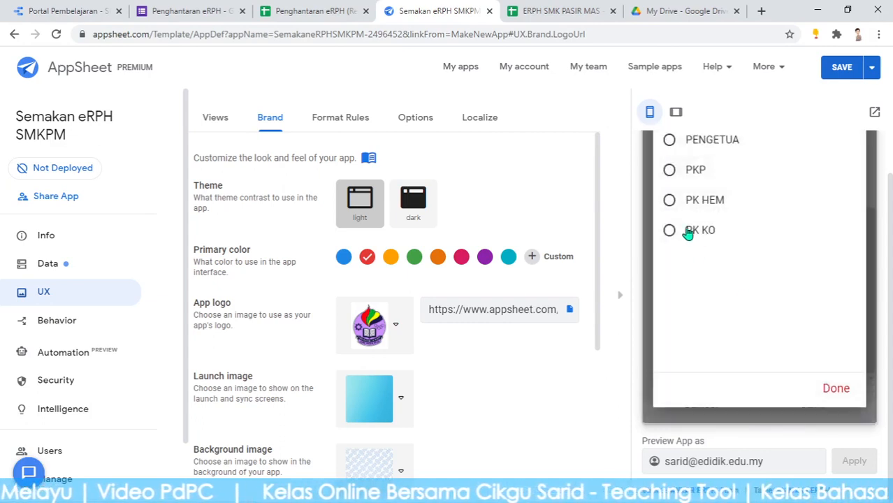
pyautogui.click(692, 142)
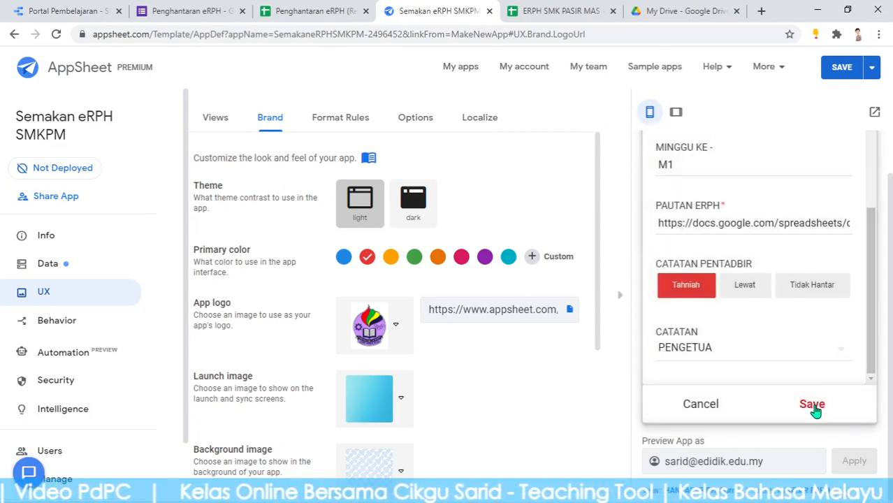
pyautogui.click(813, 405)
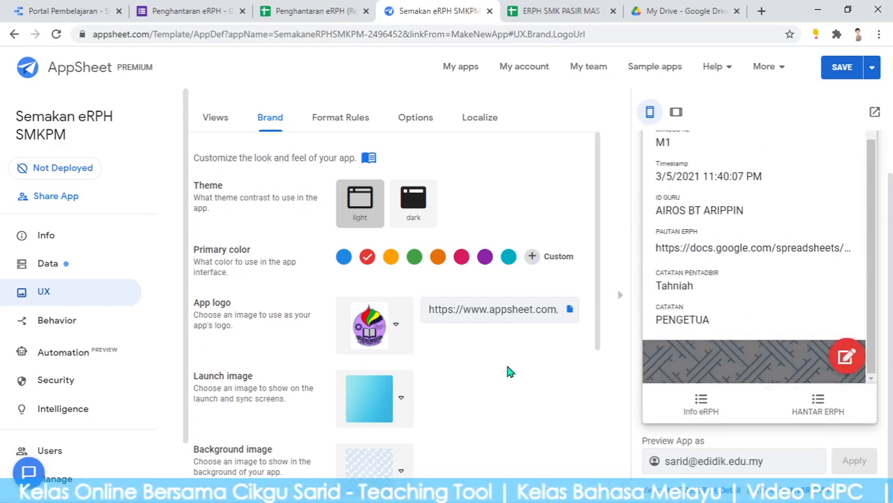
pyautogui.scroll(-4, 509, 372)
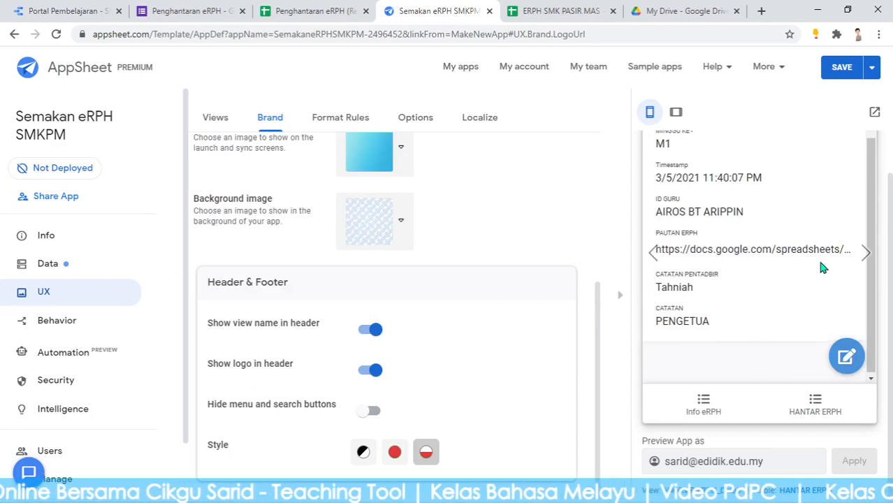
# Save the branding, then turn off required sign-in, confirm the data is public and insecure-app authorization, and save
pyautogui.click(705, 402)
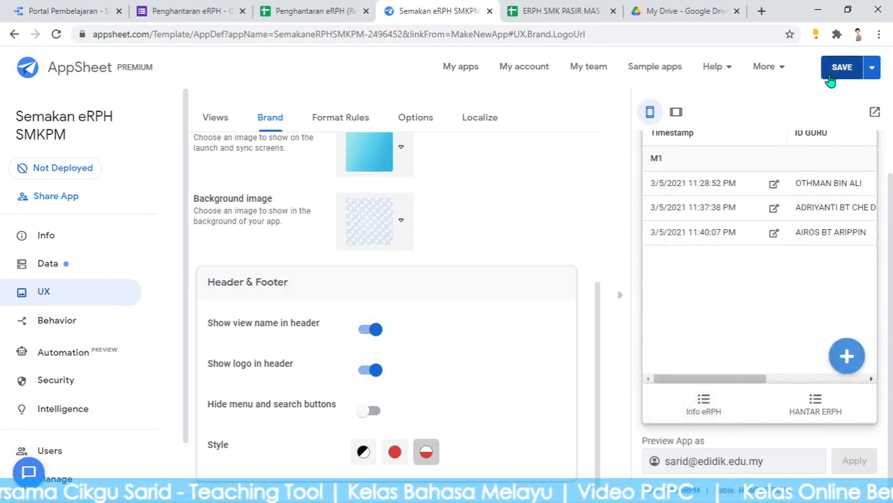
pyautogui.click(836, 70)
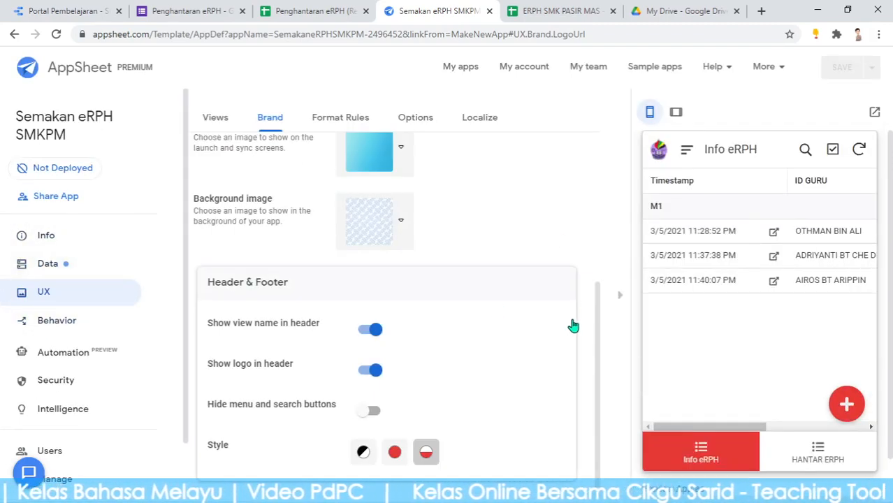
pyautogui.click(58, 380)
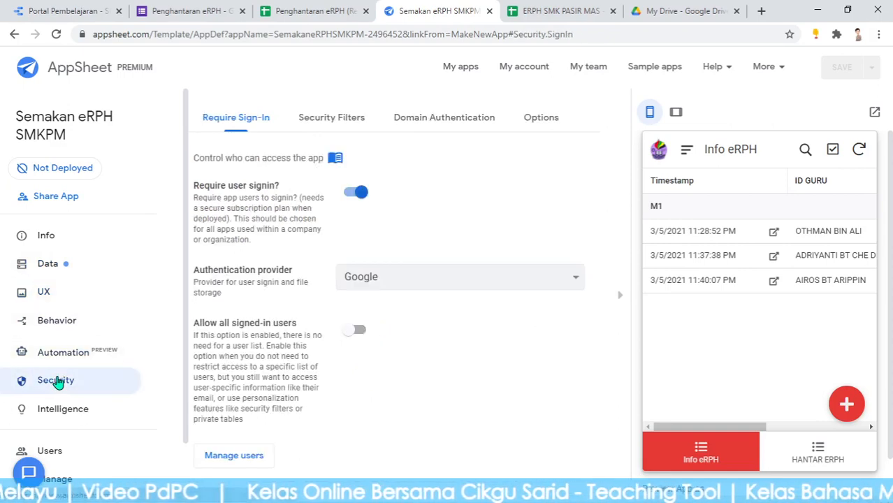
pyautogui.click(348, 191)
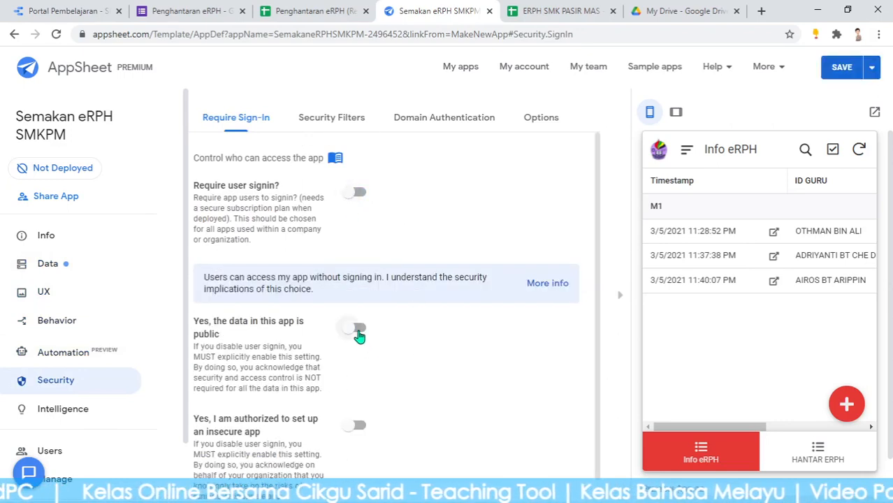
pyautogui.click(358, 333)
pyautogui.click(360, 428)
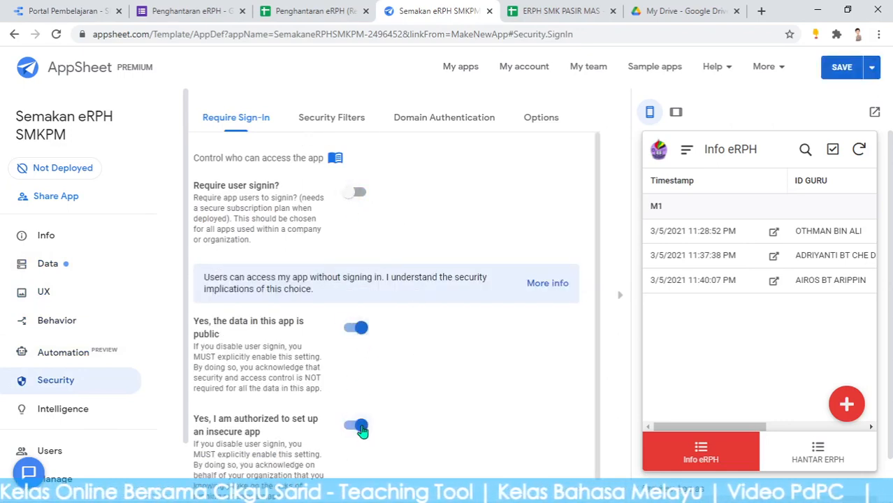
pyautogui.click(838, 70)
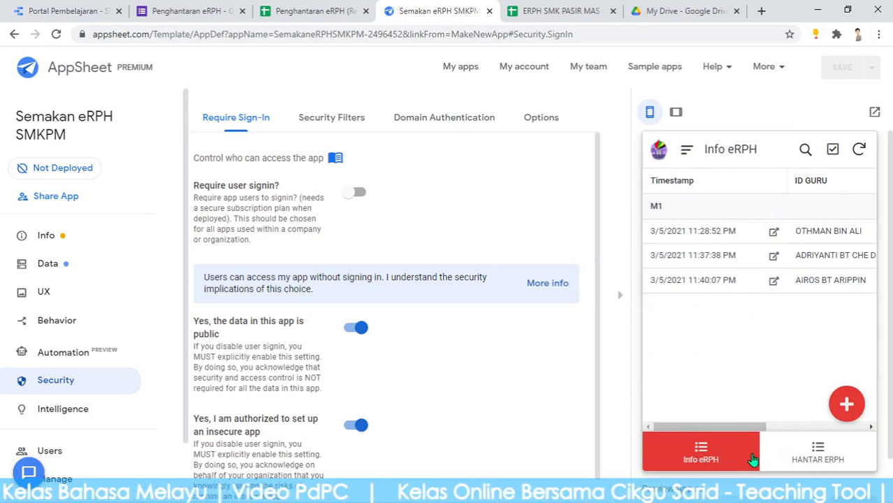
pyautogui.click(68, 294)
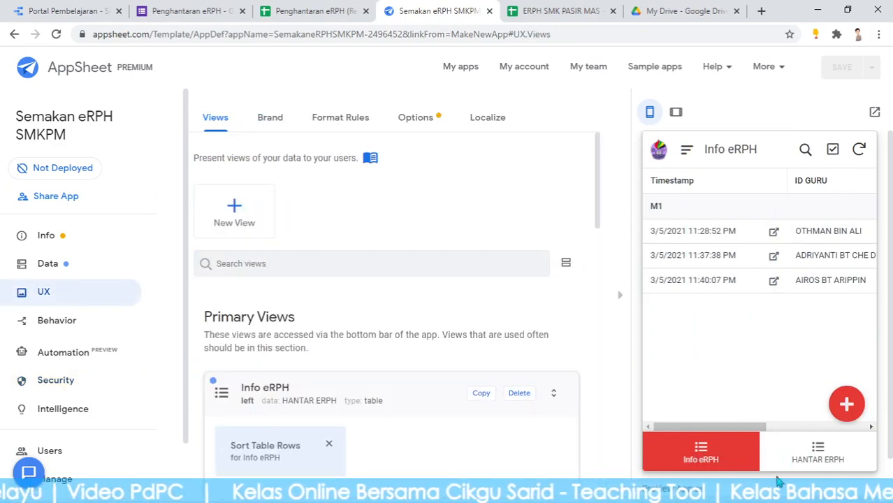
# Give the Info eRPH view a teacher icon, found by searching 'teac' in its Display icon picker
pyautogui.scroll(-4, 329, 328)
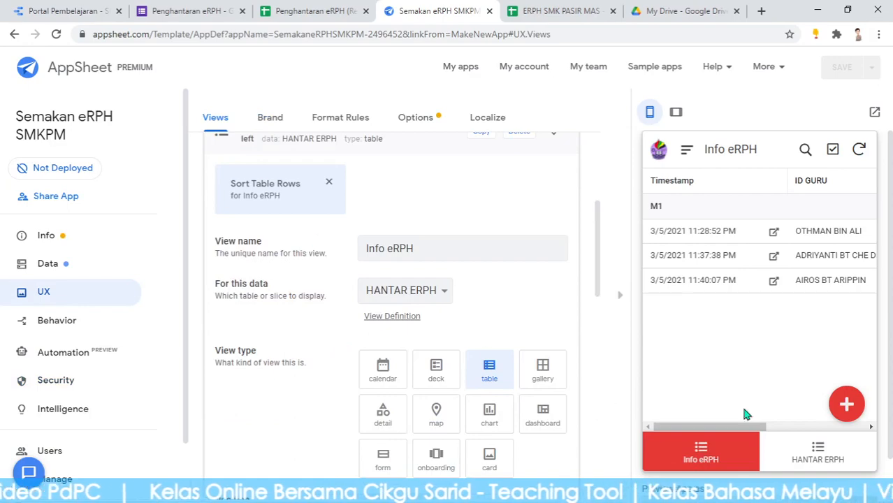
pyautogui.scroll(2, 470, 346)
pyautogui.scroll(-3, 409, 287)
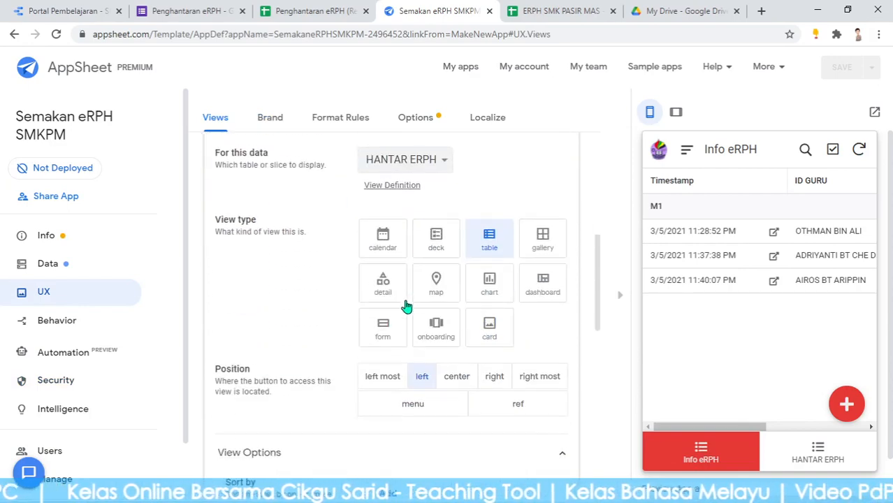
pyautogui.scroll(-8, 406, 311)
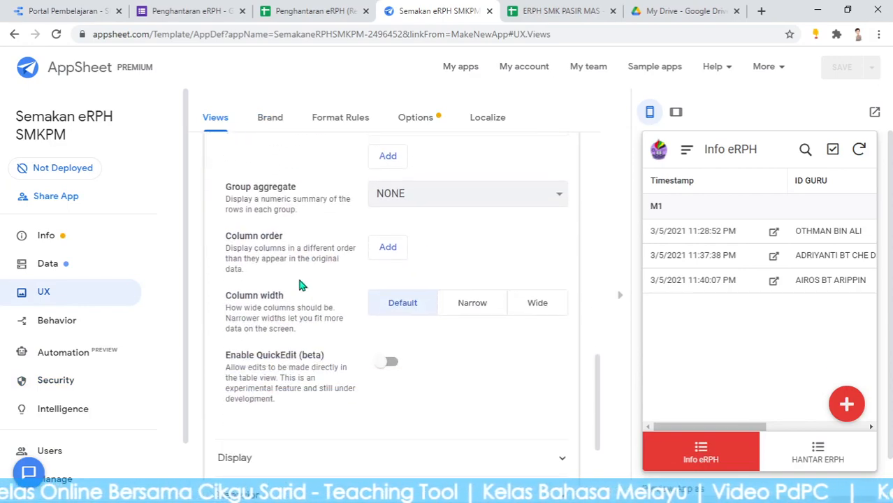
pyautogui.scroll(-3, 412, 358)
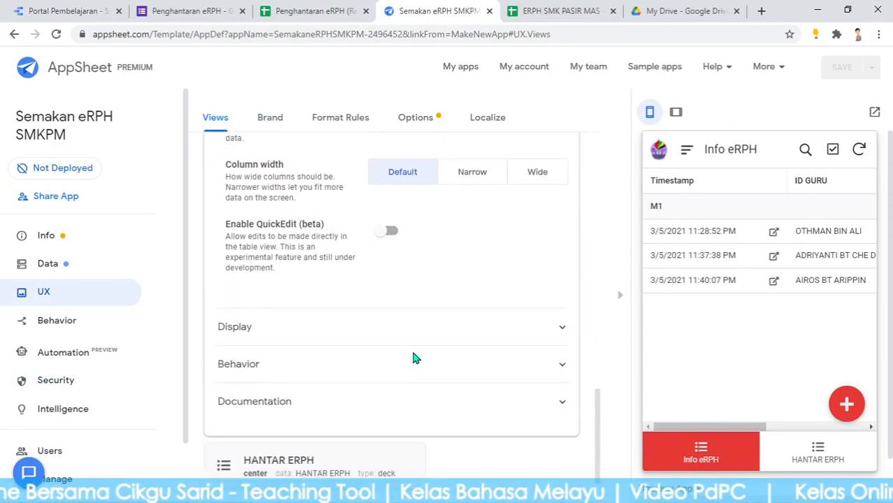
pyautogui.click(261, 283)
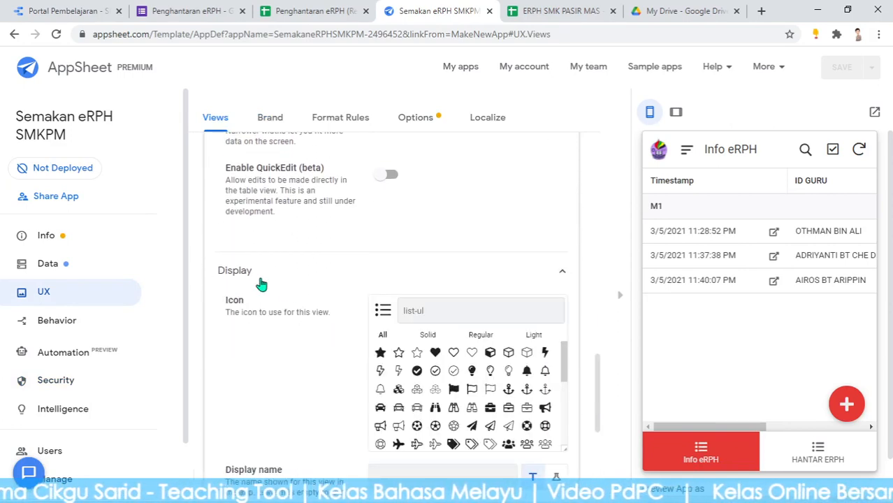
pyautogui.click(435, 316)
pyautogui.write('teacher')
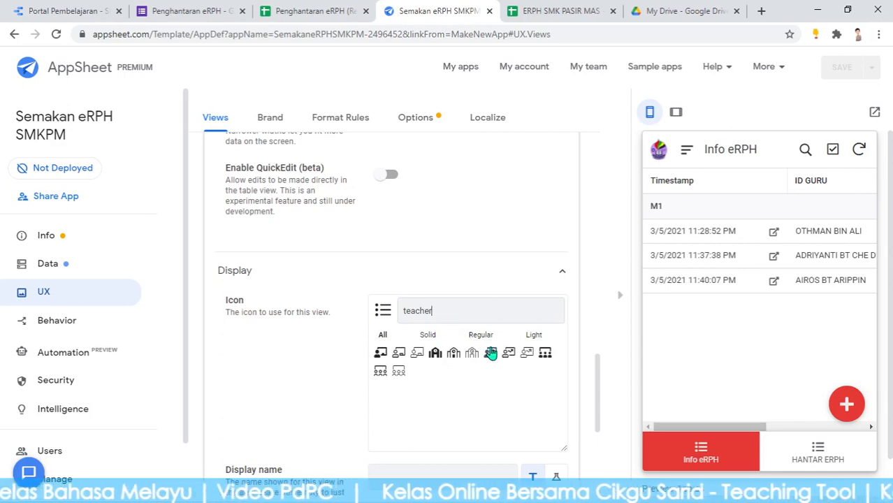
pyautogui.click(382, 355)
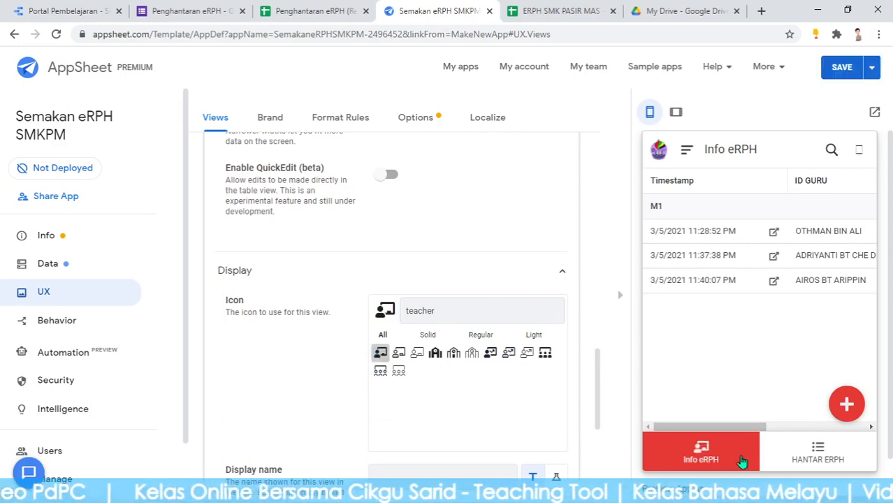
# Search the icon picker for 'mail' and set Info eRPH's icon to the inbox-download icon
pyautogui.click(815, 463)
pyautogui.moveTo(475, 313); pyautogui.dragTo(386, 312)
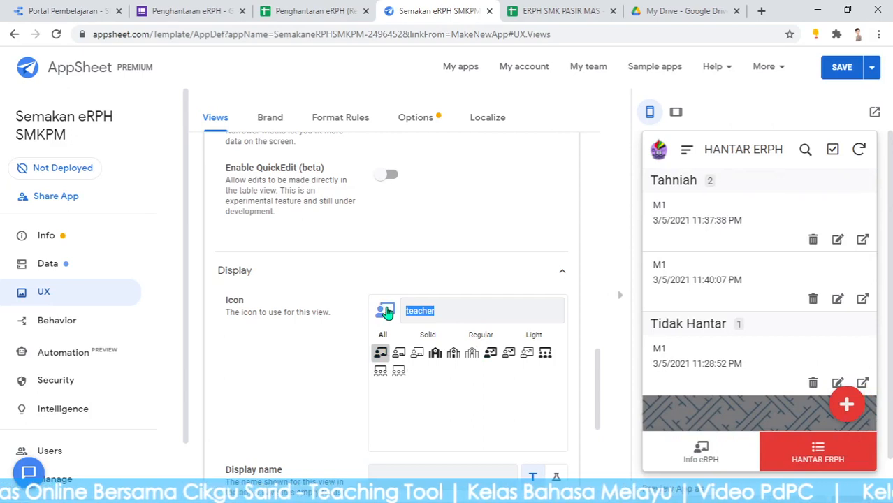
pyautogui.write('mail')
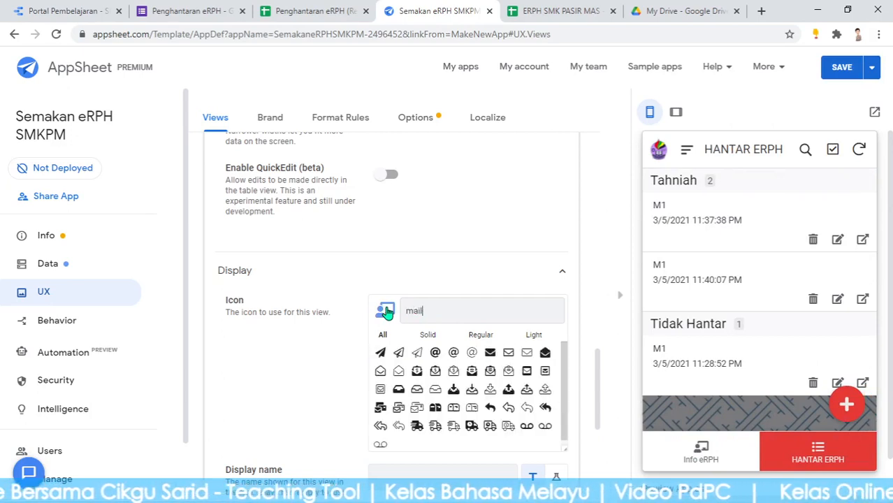
pyautogui.scroll(-1, 525, 391)
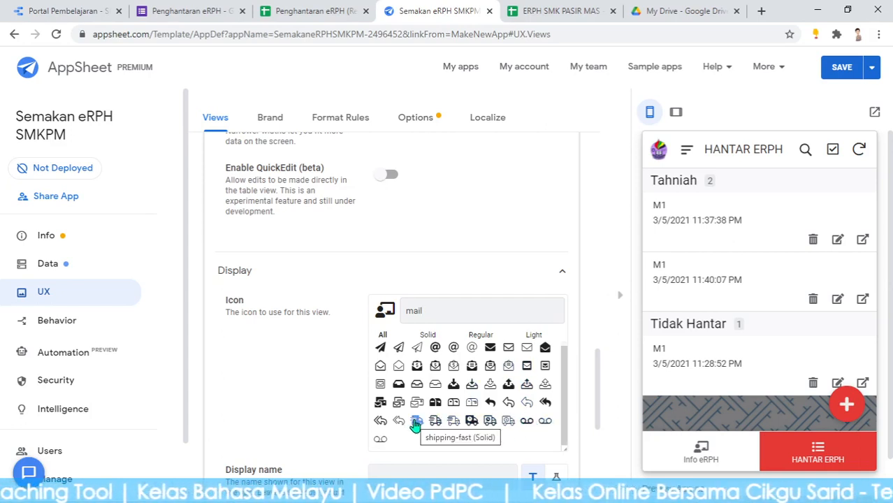
pyautogui.click(454, 385)
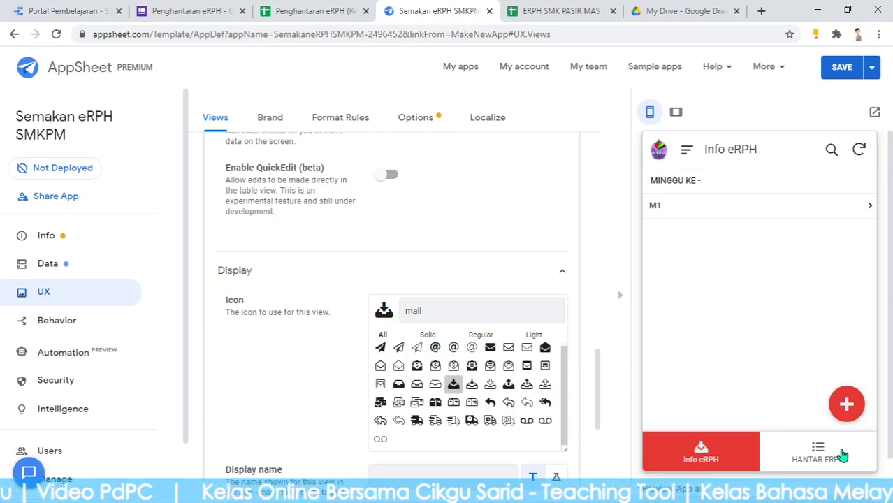
# Switch Info eRPH's icon to the outline download icon and save the app
pyautogui.scroll(7, 421, 309)
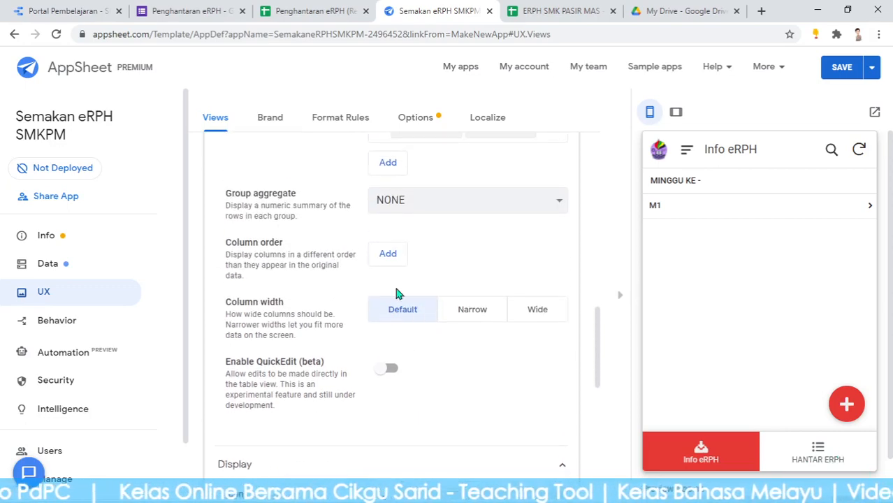
pyautogui.scroll(3, 399, 250)
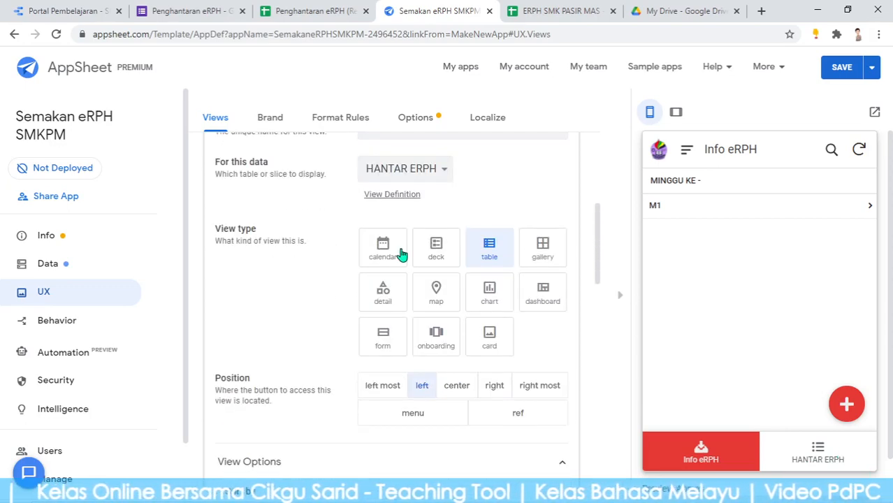
pyautogui.scroll(-6, 439, 262)
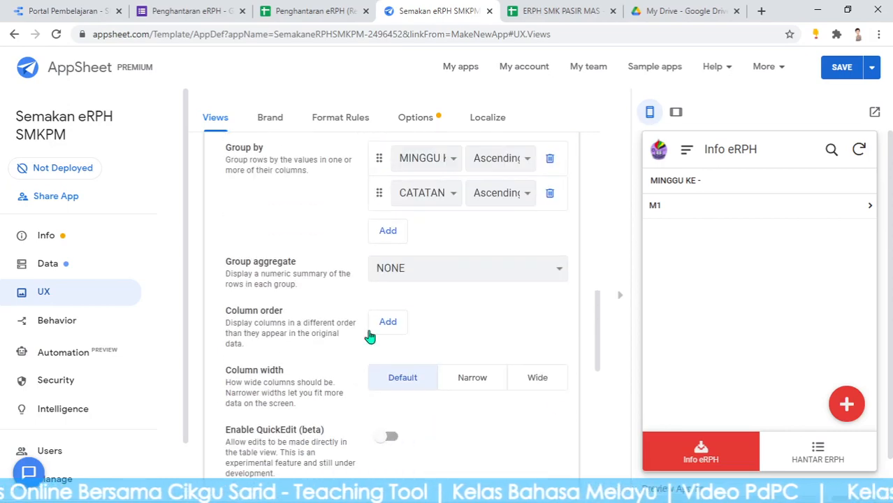
pyautogui.scroll(-5, 377, 349)
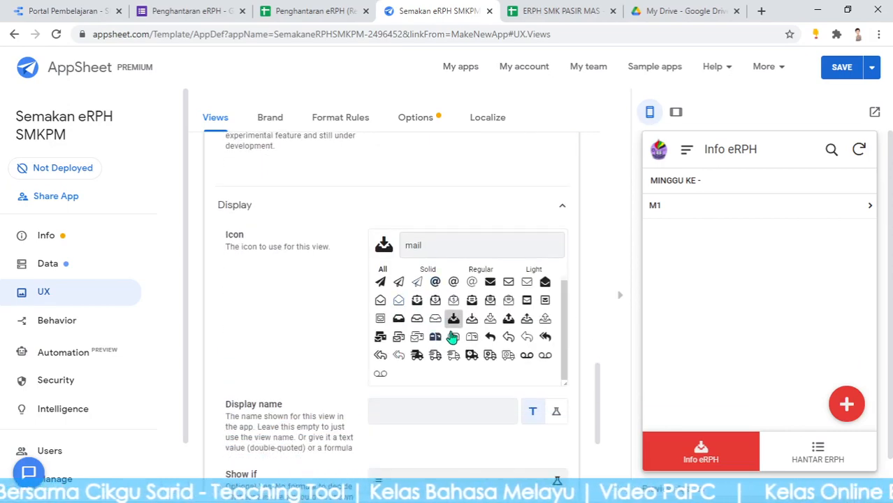
pyautogui.click(491, 320)
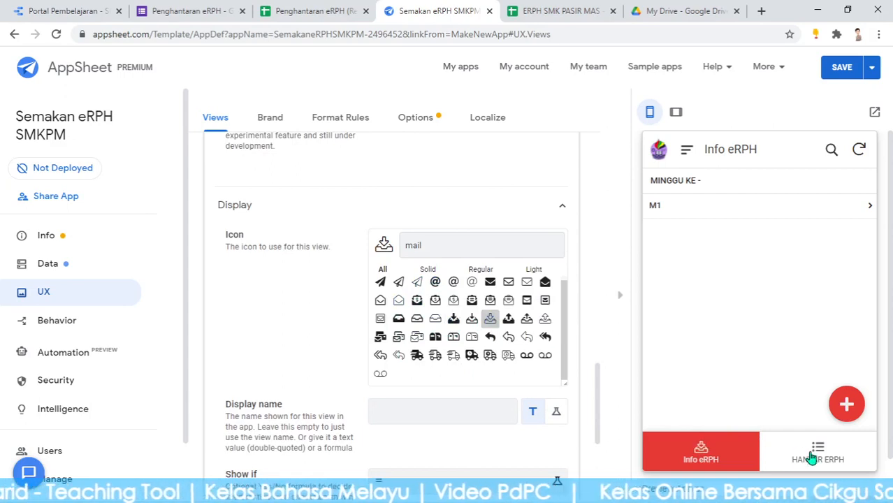
pyautogui.click(842, 67)
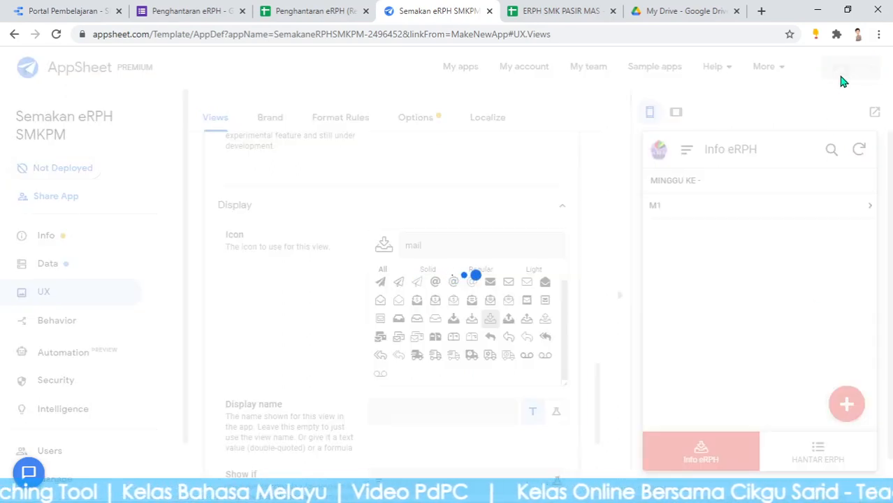
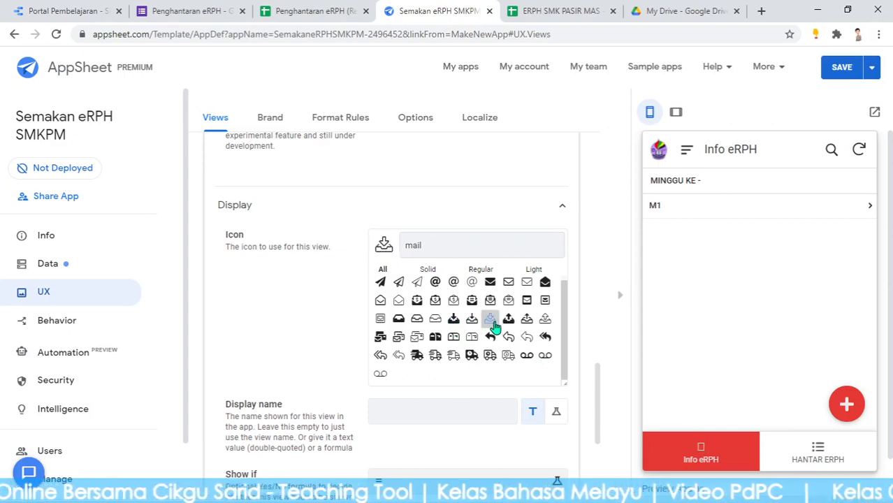
# Pick the download-tray image as the Info eRPH view's display icon
pyautogui.click(472, 321)
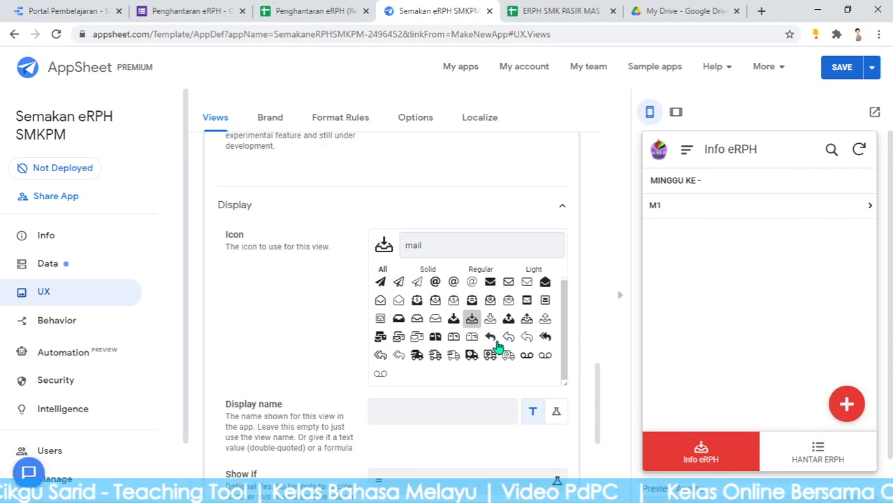
pyautogui.scroll(10, 313, 251)
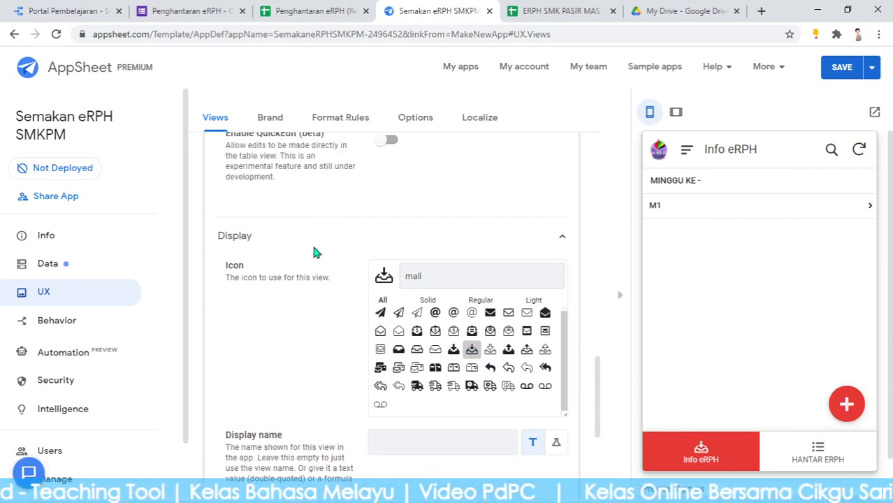
pyautogui.scroll(5, 419, 269)
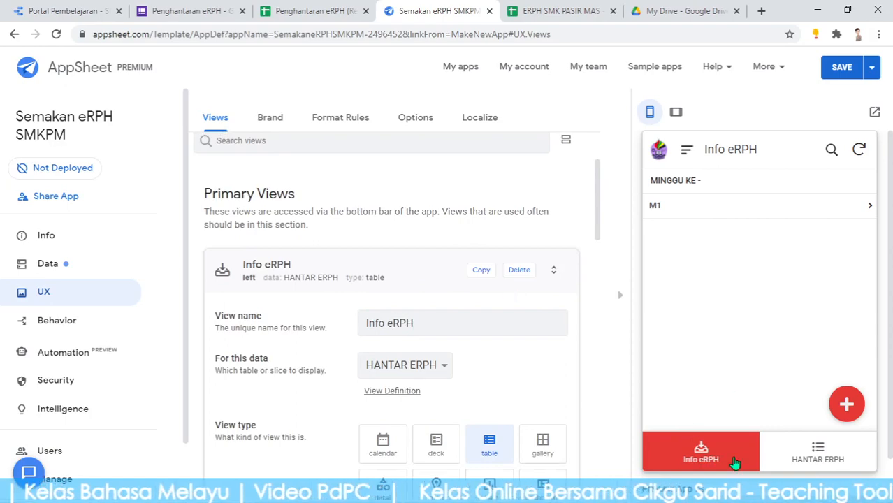
pyautogui.scroll(-15, 475, 308)
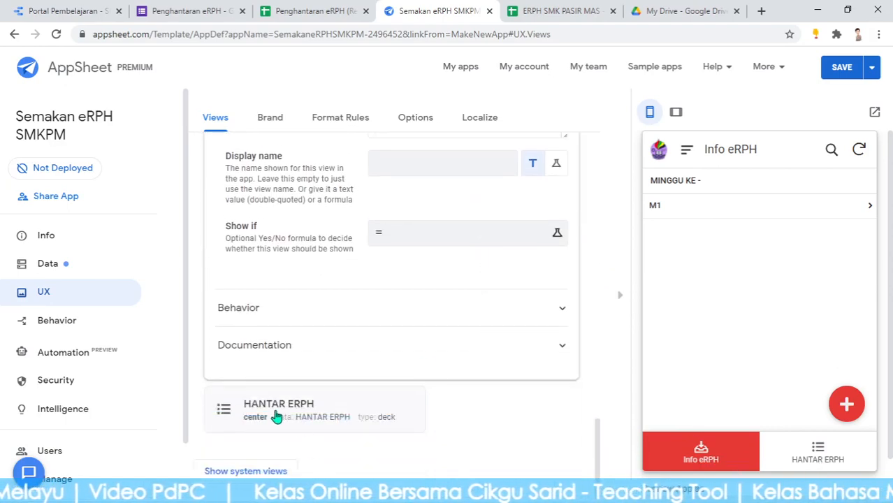
# Give the HANTAR ERPH view a teacher icon found by searching 'teacher'
pyautogui.click(277, 416)
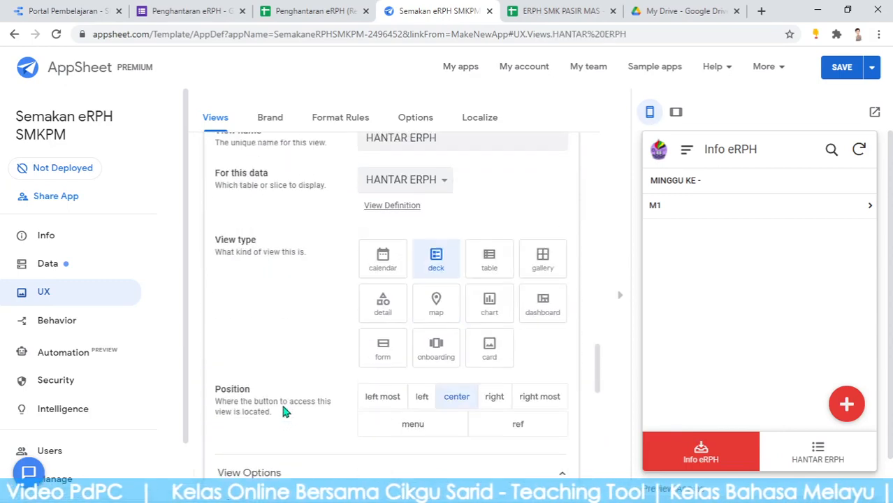
pyautogui.scroll(-4, 293, 412)
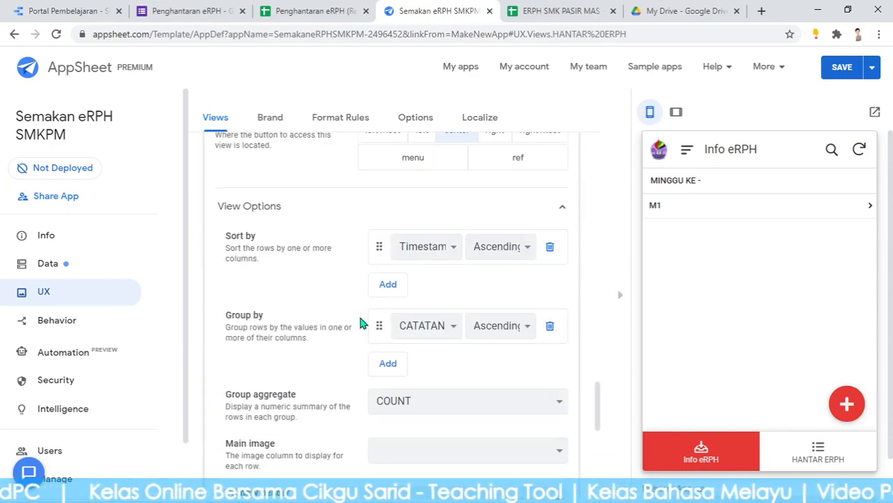
pyautogui.scroll(-7, 364, 328)
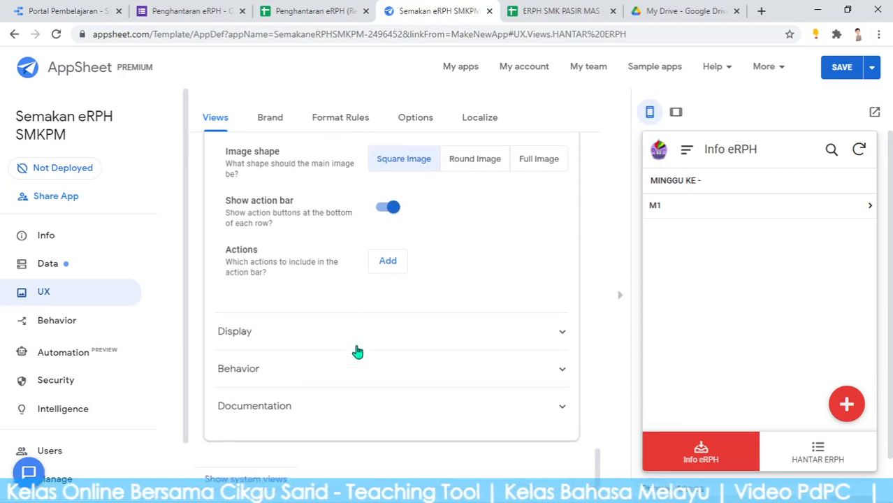
pyautogui.click(332, 334)
pyautogui.scroll(-5, 475, 377)
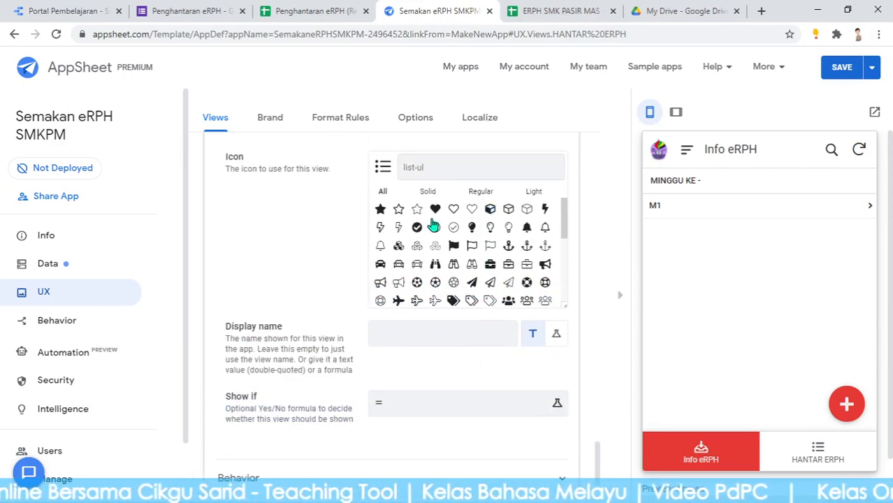
pyautogui.click(431, 174)
pyautogui.write('teacher')
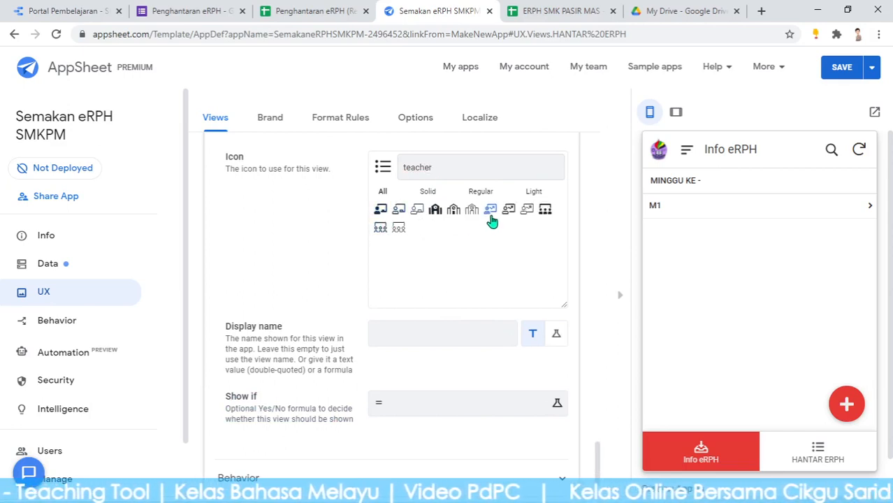
pyautogui.press('ctrl')
pyautogui.press('ctrl')
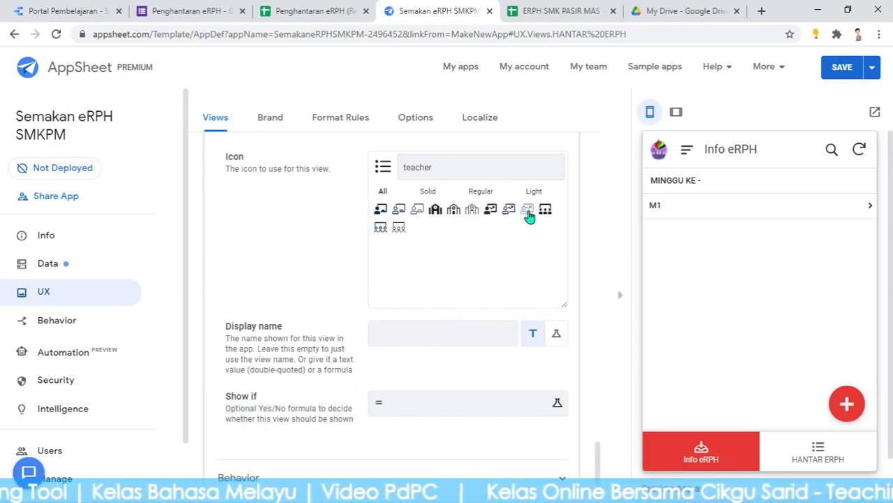
pyautogui.click(528, 212)
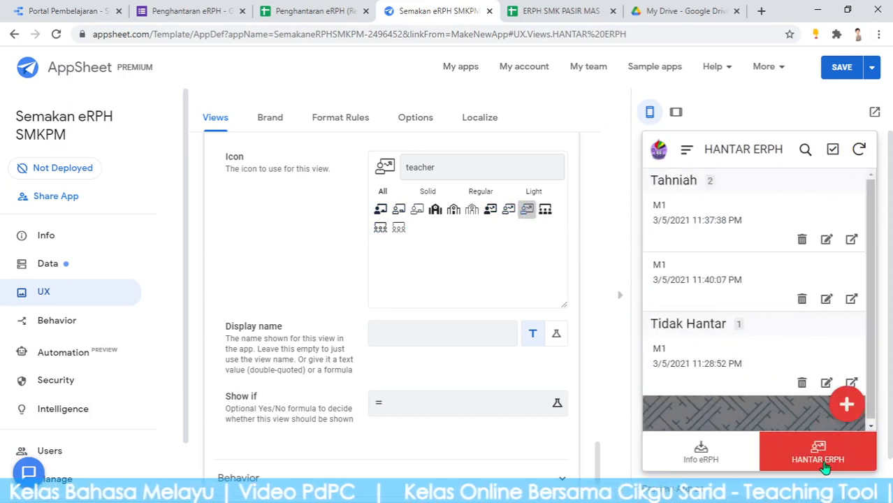
# Check the Info eRPH and HANTAR ERPH tabs in the preview and save the app
pyautogui.click(718, 467)
pyautogui.click(812, 447)
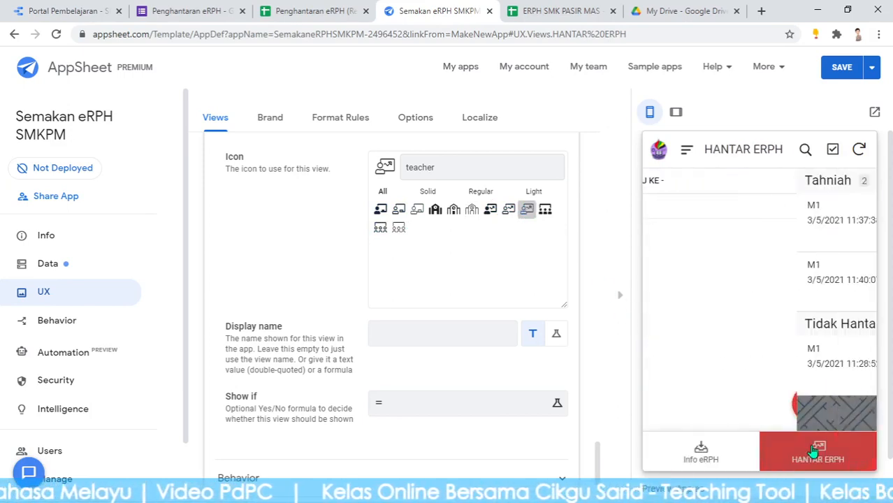
pyautogui.click(842, 67)
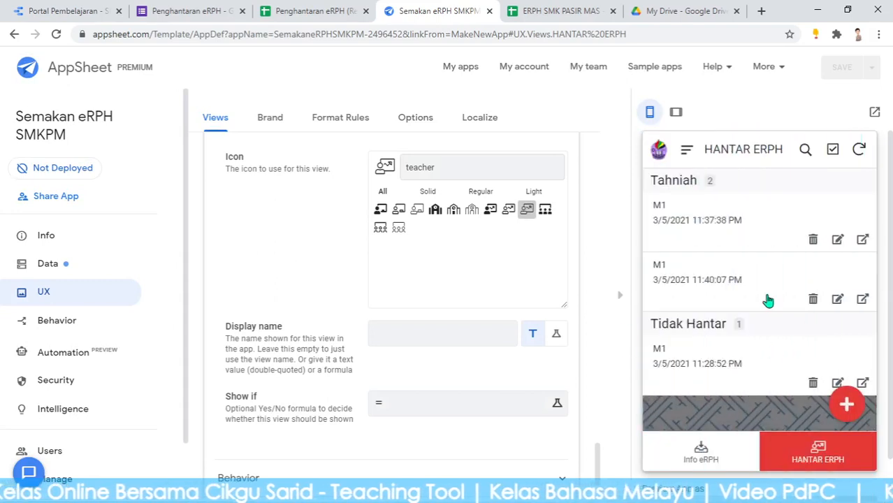
pyautogui.click(724, 455)
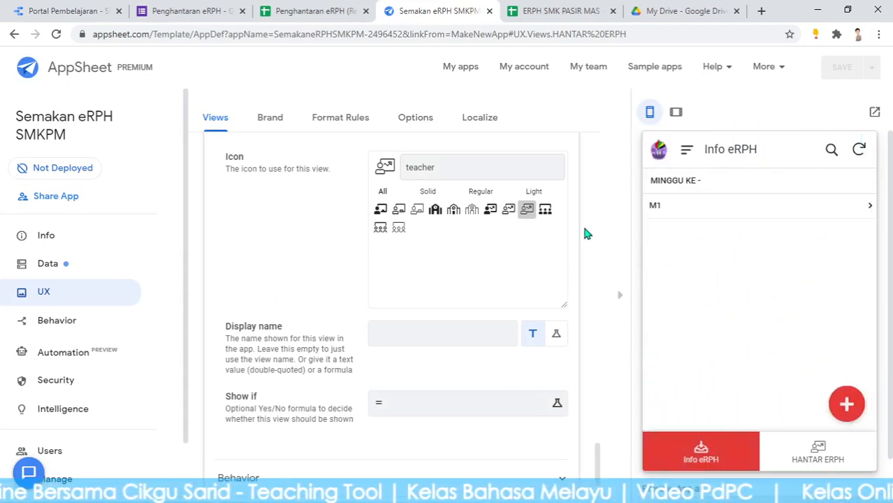
# Run the deployment check, then bring up the app's Info properties list
pyautogui.click(58, 170)
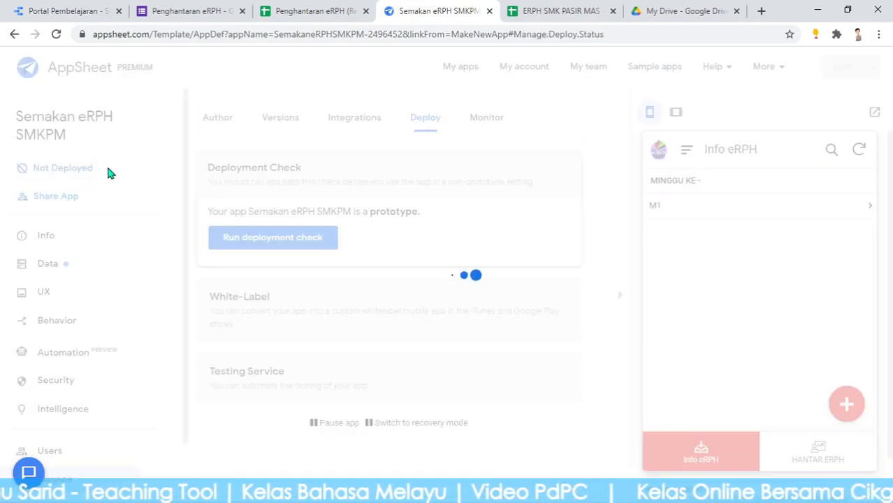
pyautogui.click(285, 241)
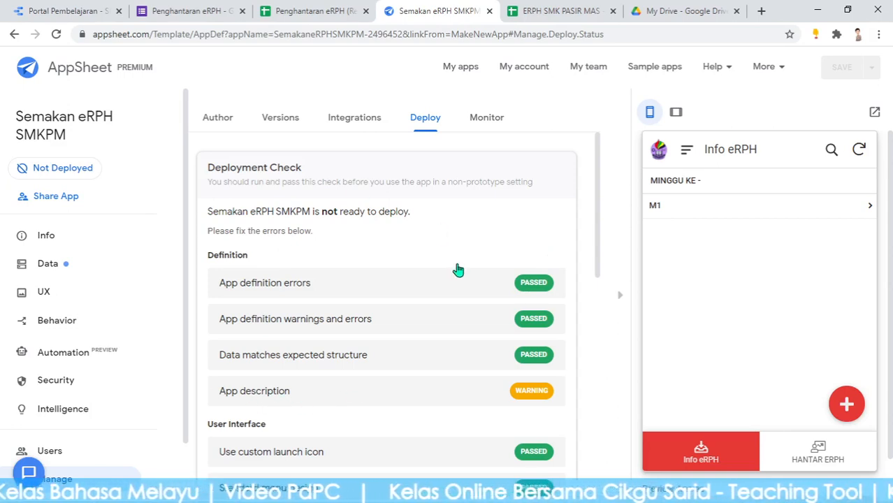
pyautogui.click(61, 240)
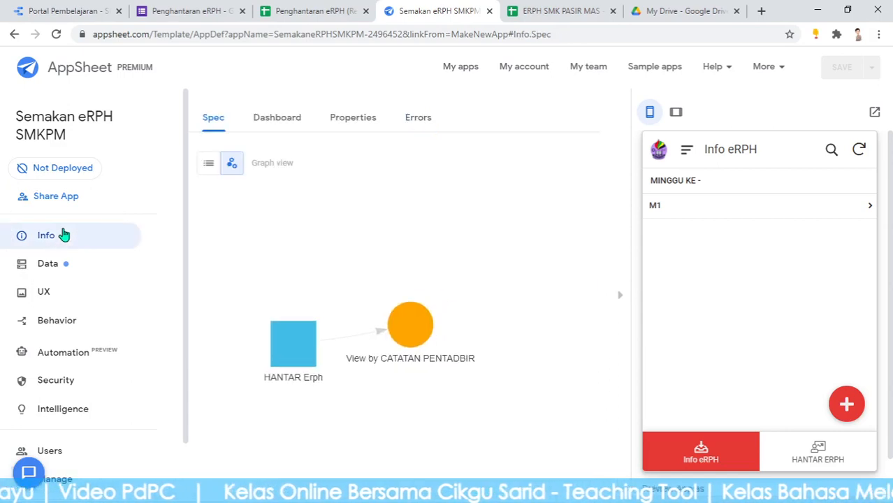
pyautogui.click(290, 123)
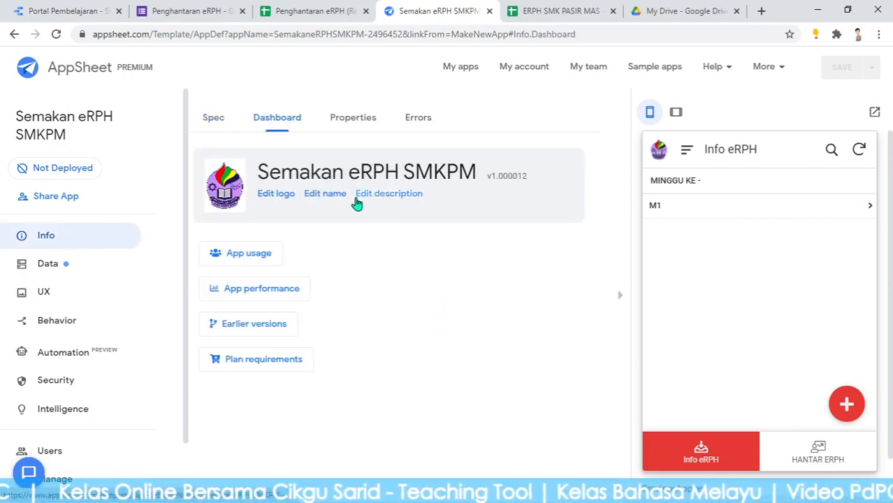
pyautogui.click(404, 199)
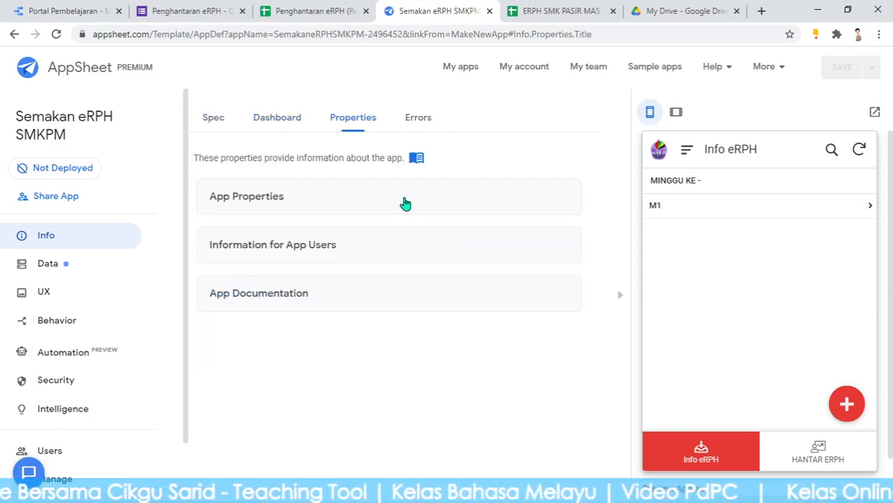
# Replace the Short Description 'Sample App' with 'appS pENTADBIR smkpm'
pyautogui.click(273, 198)
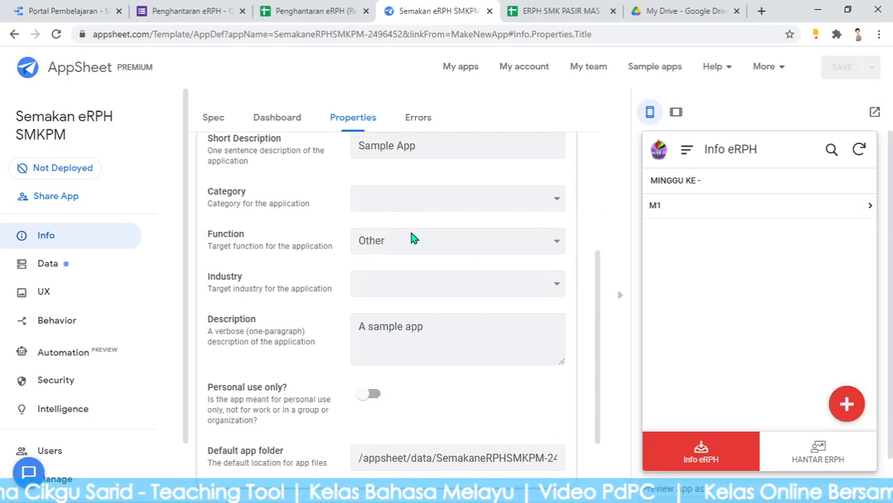
pyautogui.scroll(3, 413, 237)
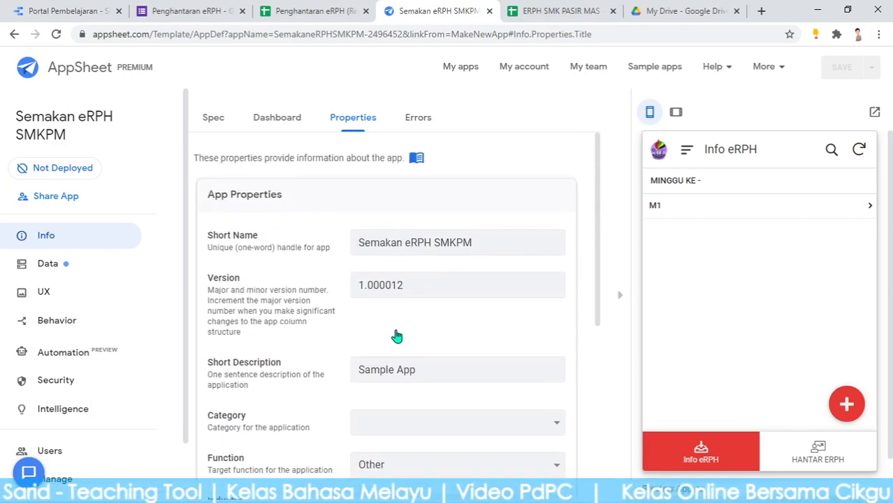
pyautogui.scroll(-1, 396, 336)
pyautogui.moveTo(415, 305); pyautogui.dragTo(355, 304)
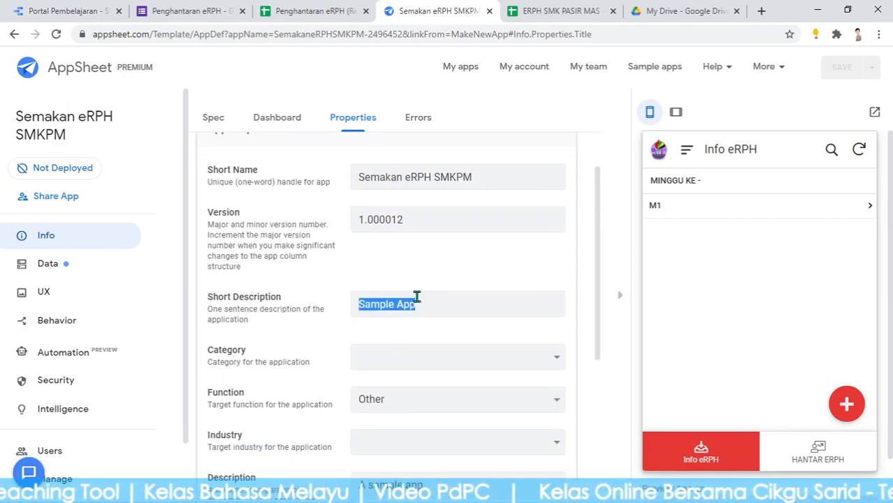
pyautogui.write('appS pENTADBIR smkpm')
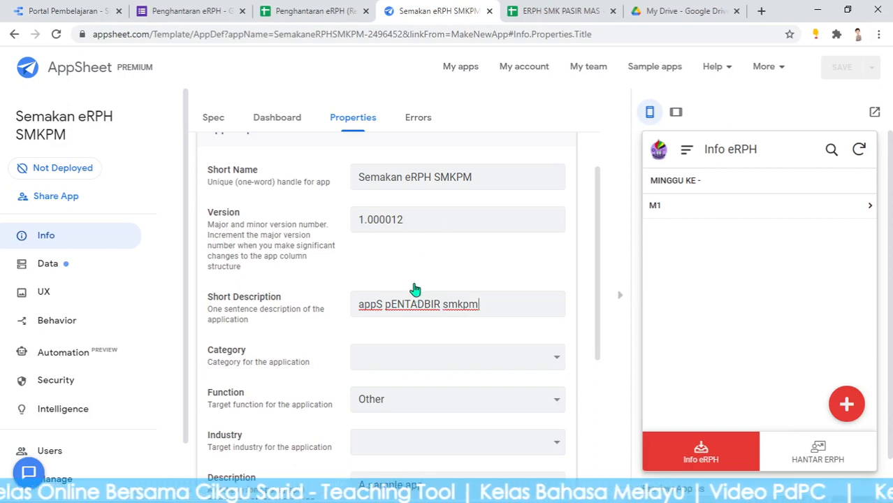
pyautogui.scroll(-1, 412, 290)
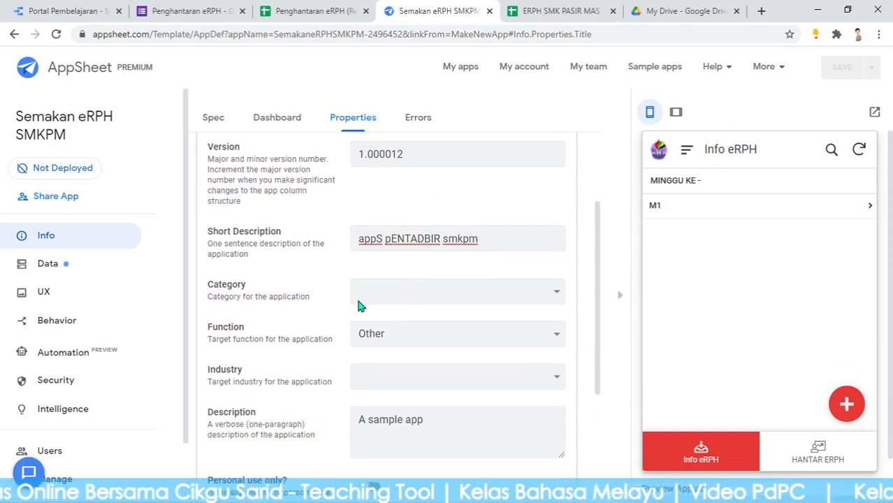
# Set the app category to Custom Apps and the function to Productivity
pyautogui.click(392, 295)
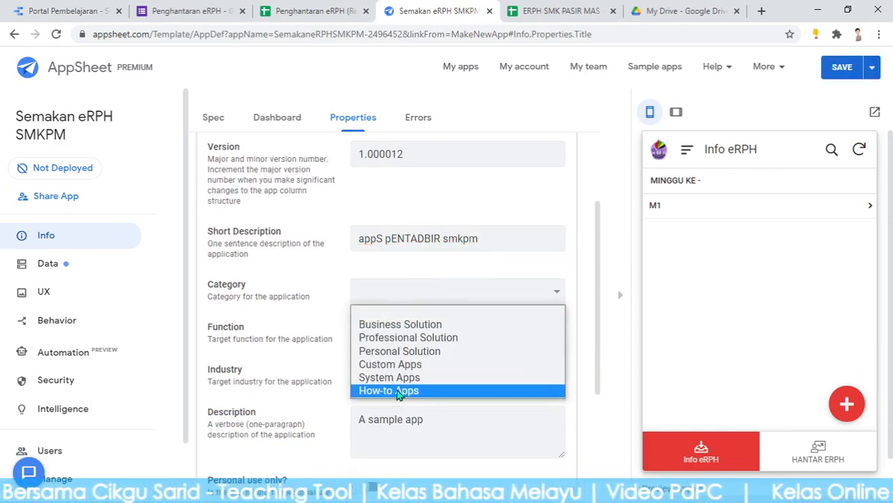
pyautogui.click(411, 373)
pyautogui.click(403, 340)
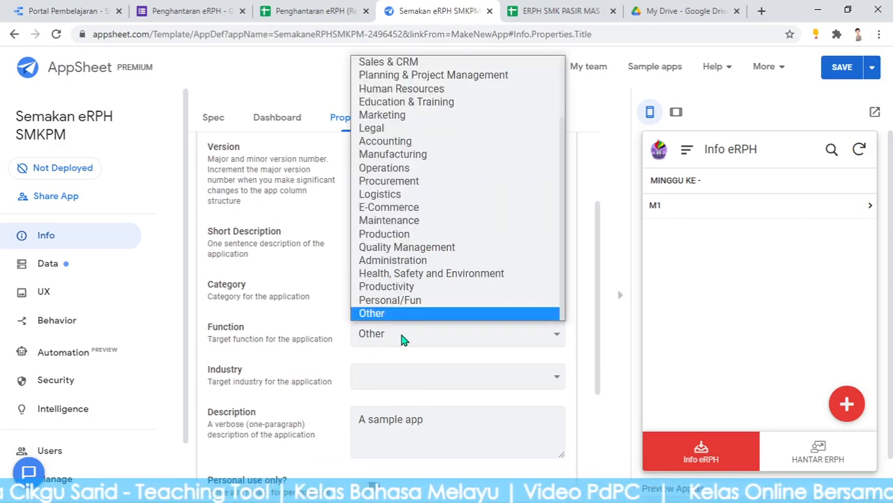
pyautogui.click(424, 289)
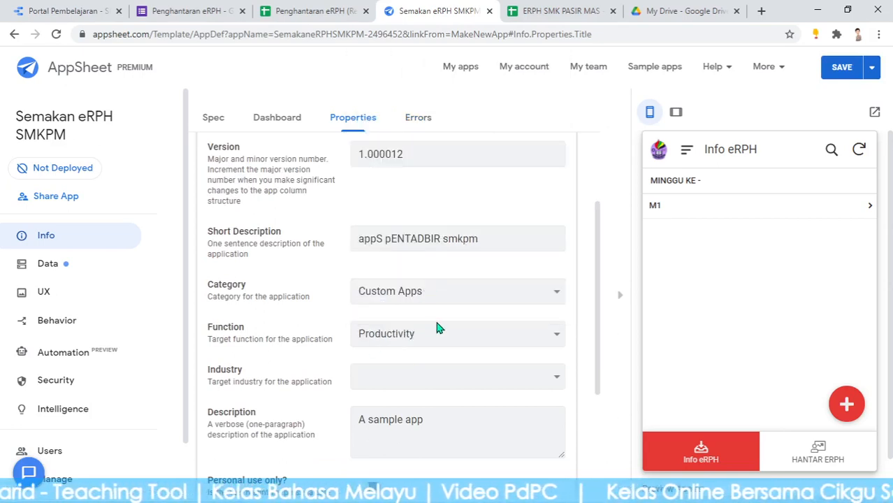
# Change the app description to 'Selamat Bertugas' and save the properties
pyautogui.scroll(-2, 419, 336)
pyautogui.click(430, 298)
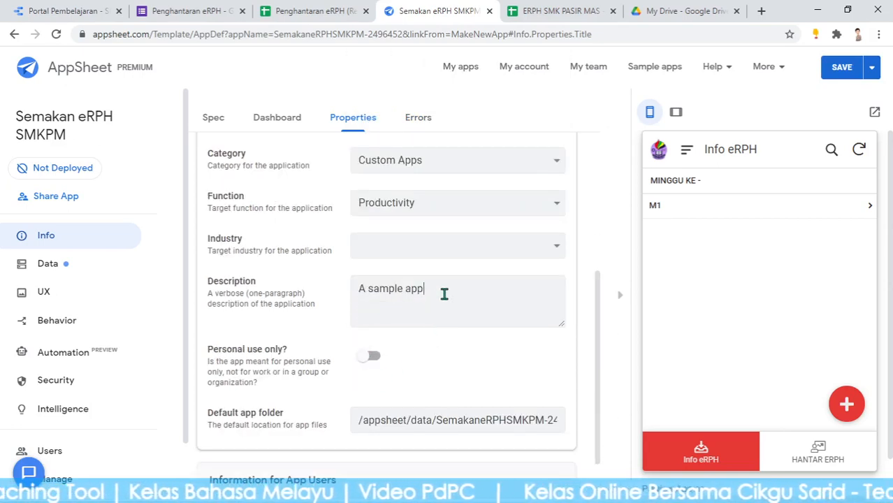
pyautogui.moveTo(444, 293); pyautogui.dragTo(348, 286)
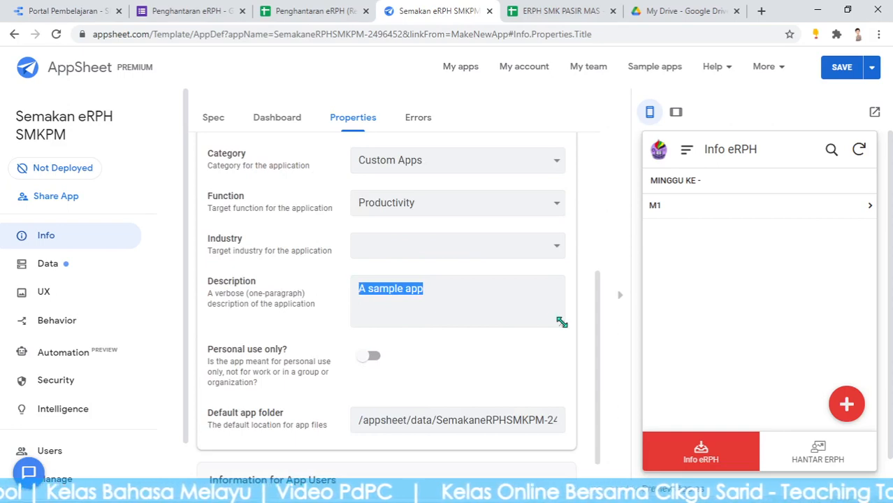
pyautogui.write('sE')
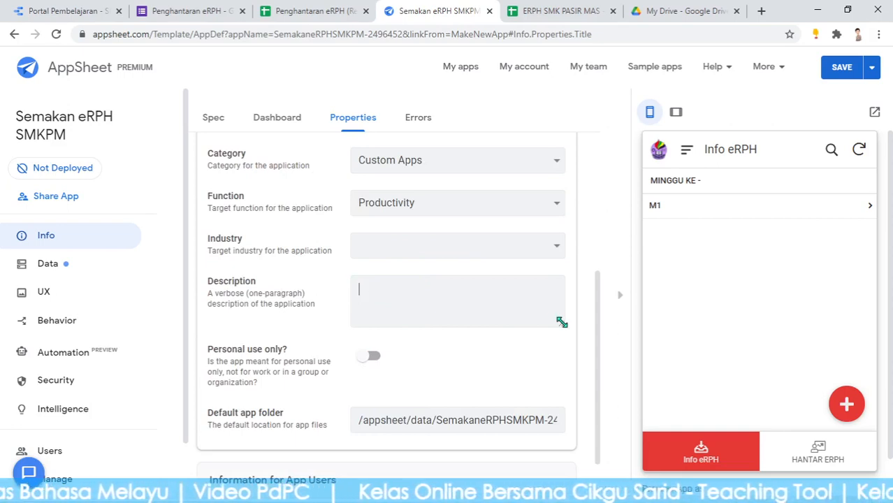
pyautogui.write('lamat Bertugas')
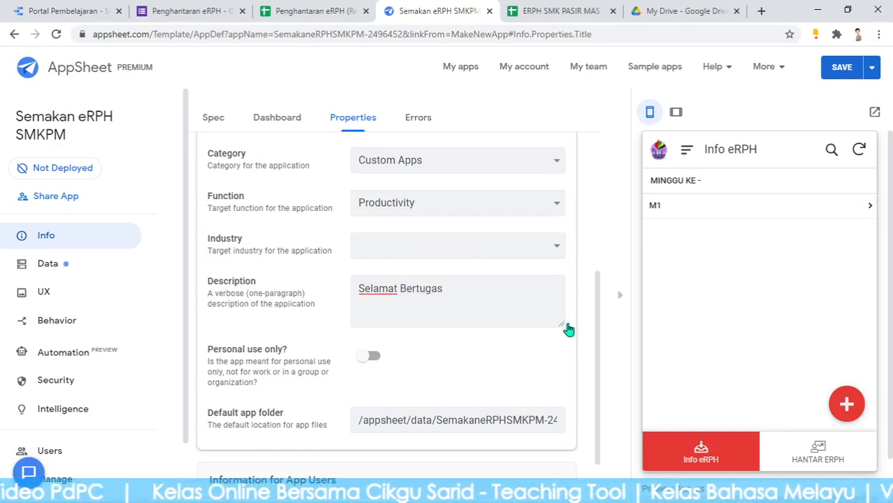
pyautogui.scroll(-1, 433, 353)
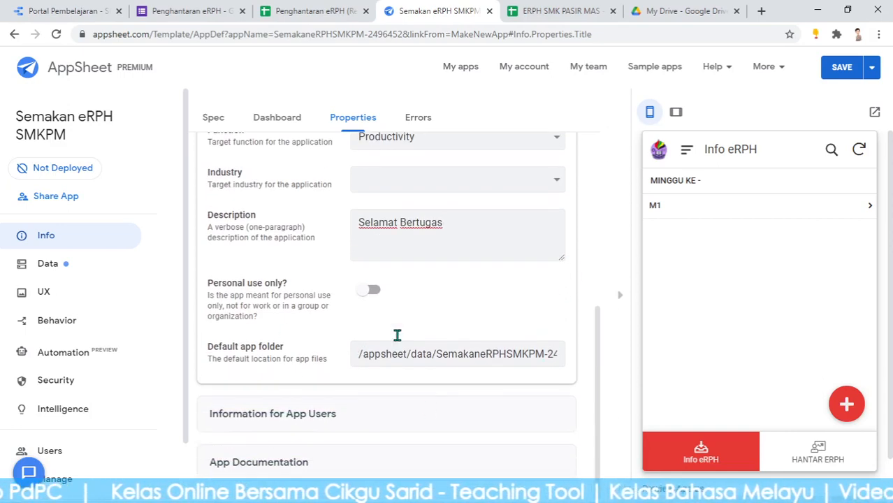
pyautogui.click(838, 67)
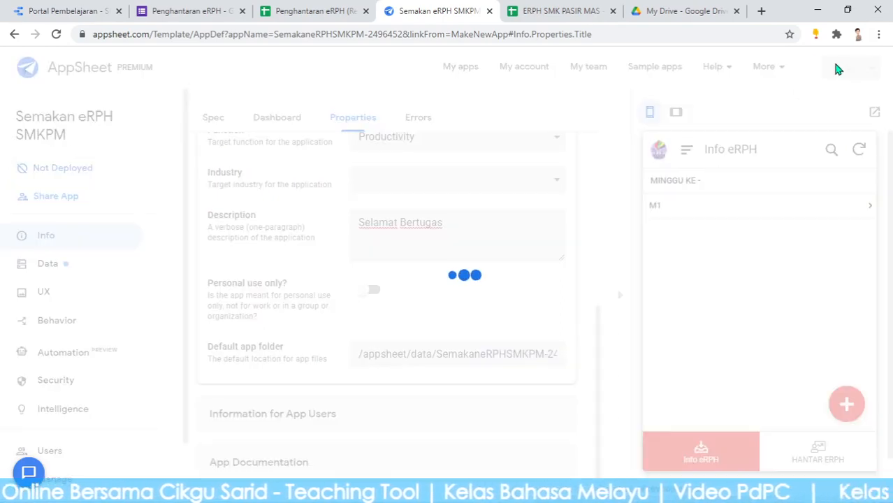
pyautogui.scroll(5, 420, 245)
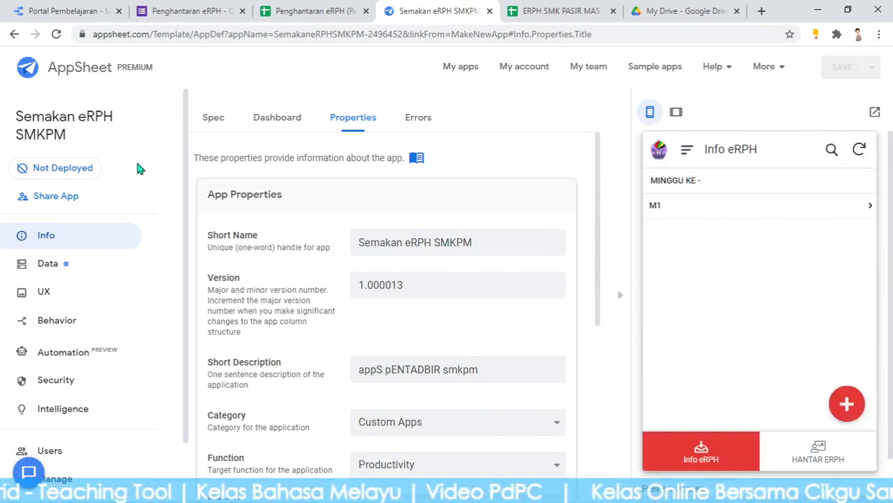
# Deploy the app despite the deployment check error, then view Info eRPH in the preview
pyautogui.click(75, 170)
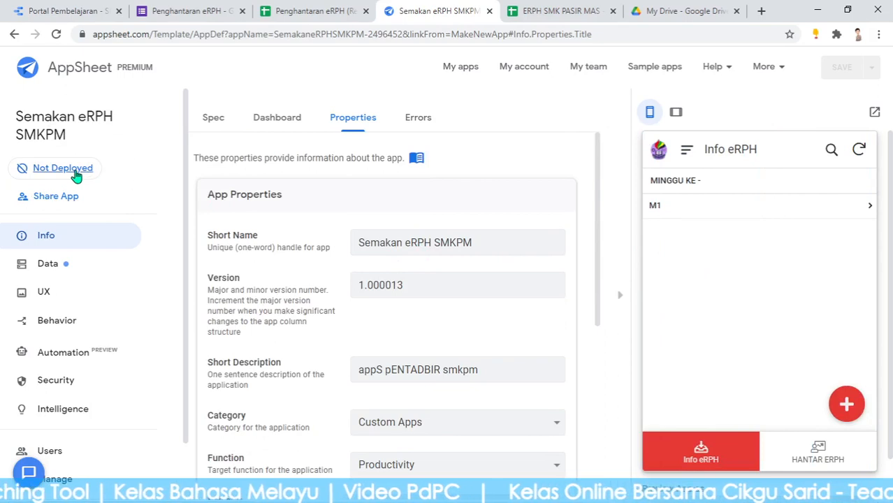
pyautogui.scroll(-5, 419, 198)
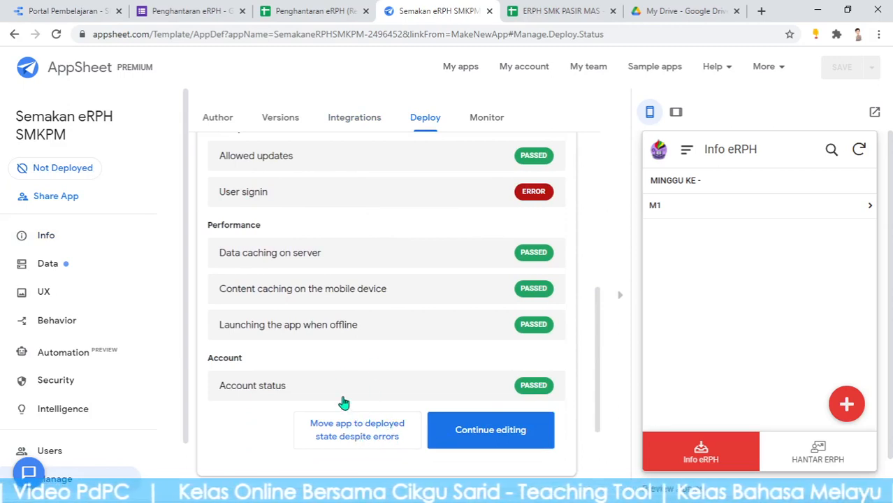
pyautogui.scroll(-2, 392, 360)
pyautogui.click(381, 303)
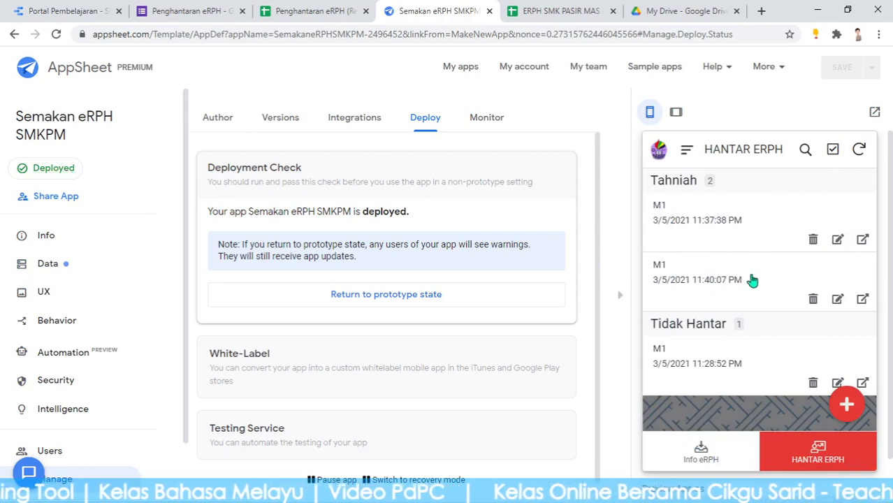
pyautogui.click(688, 460)
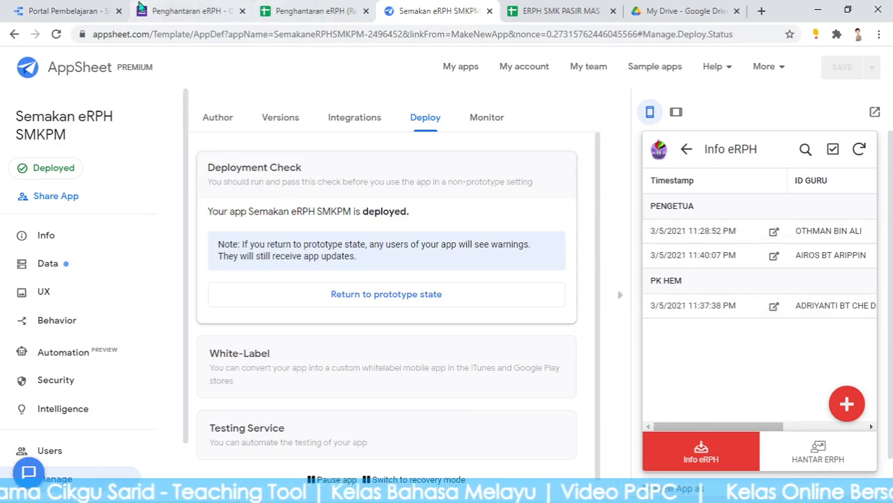
# Move between the responses and Data Studio tabs, then open the live Penghantaran eRPH form
pyautogui.click(179, 8)
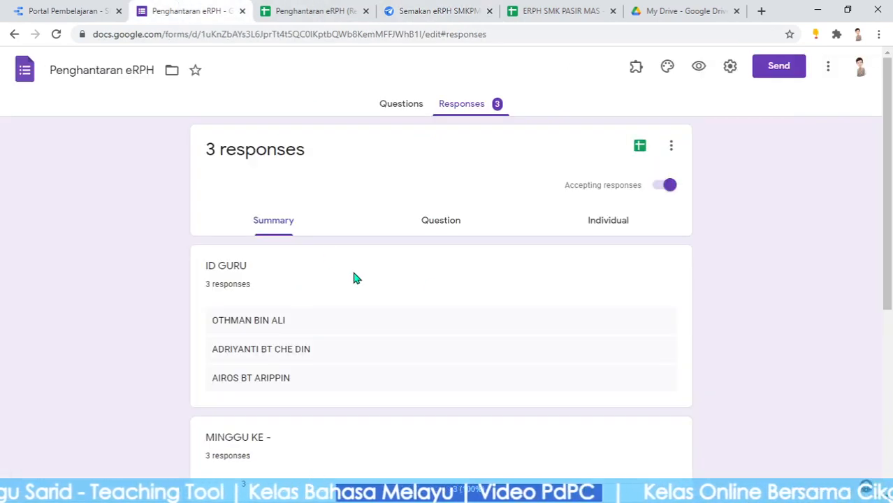
pyautogui.scroll(-3, 686, 325)
pyautogui.scroll(2, 686, 325)
pyautogui.click(72, 8)
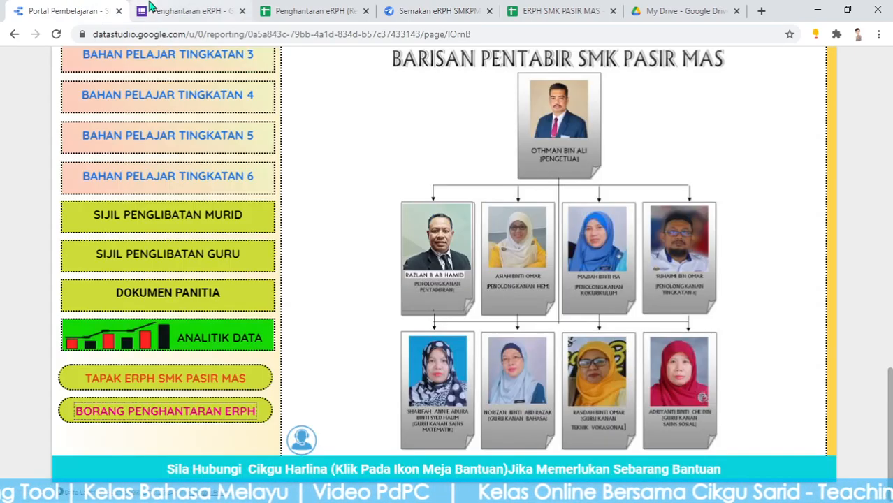
pyautogui.click(184, 10)
pyautogui.scroll(2, 487, 211)
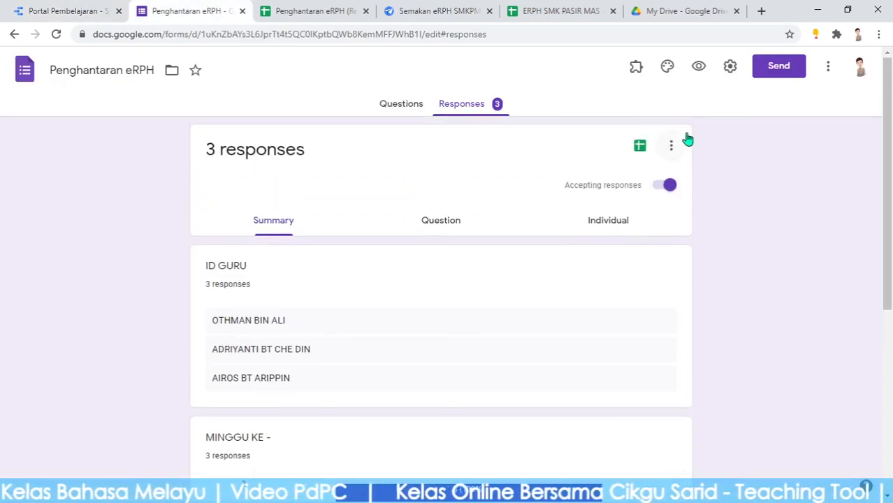
pyautogui.rightClick(667, 139)
pyautogui.click(700, 67)
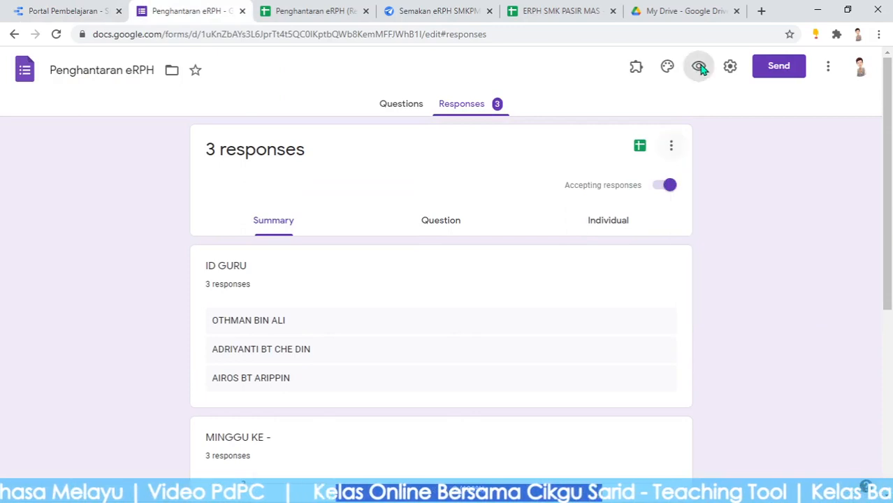
pyautogui.click(700, 66)
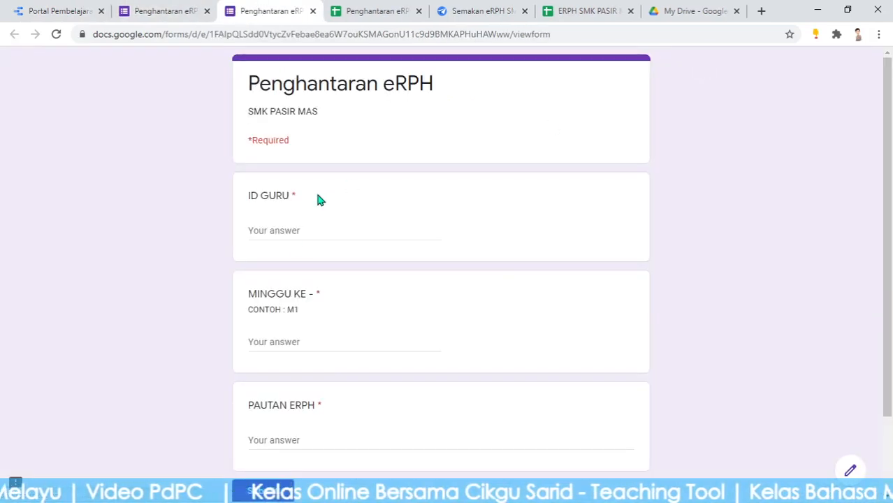
# Enter the teacher's name for ID GURU and M2 for MINGGU KE
pyautogui.click(303, 231)
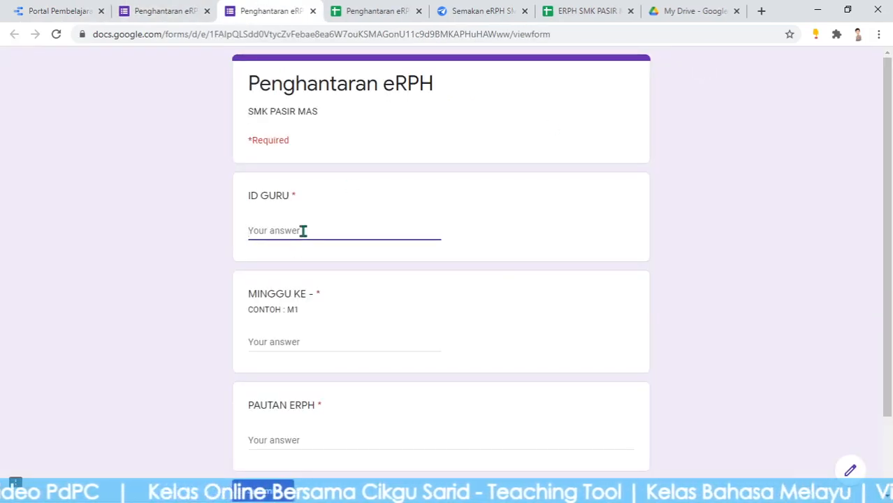
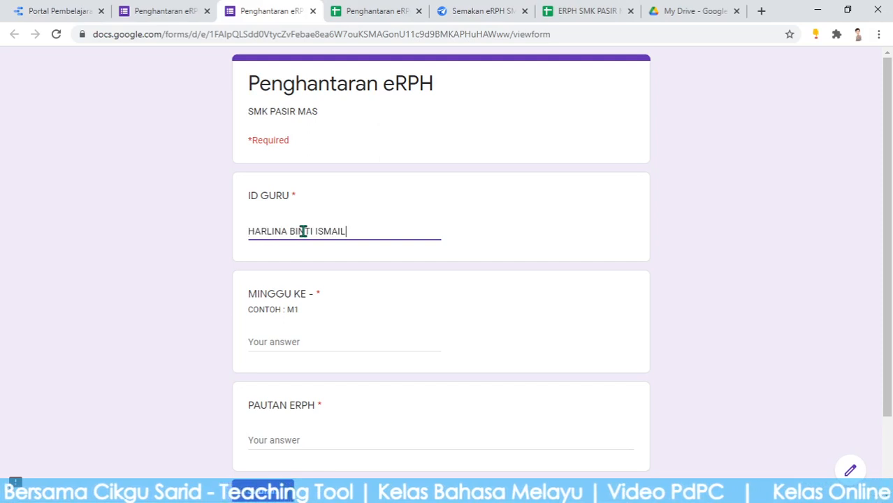
pyautogui.click(275, 349)
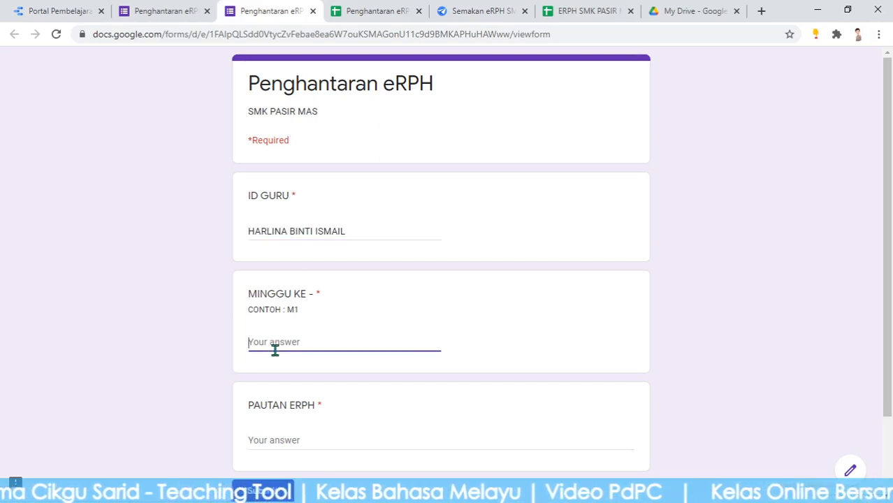
pyautogui.write('M2')
pyautogui.scroll(-2, 265, 346)
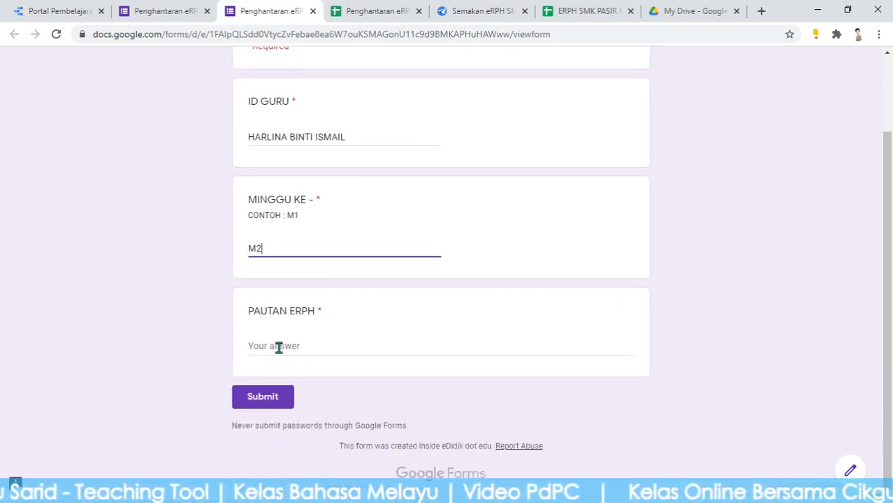
pyautogui.click(284, 338)
# Copy the ERPH SMK PASIR MAS sheet's web address via the Data Studio portal link
pyautogui.click(184, 7)
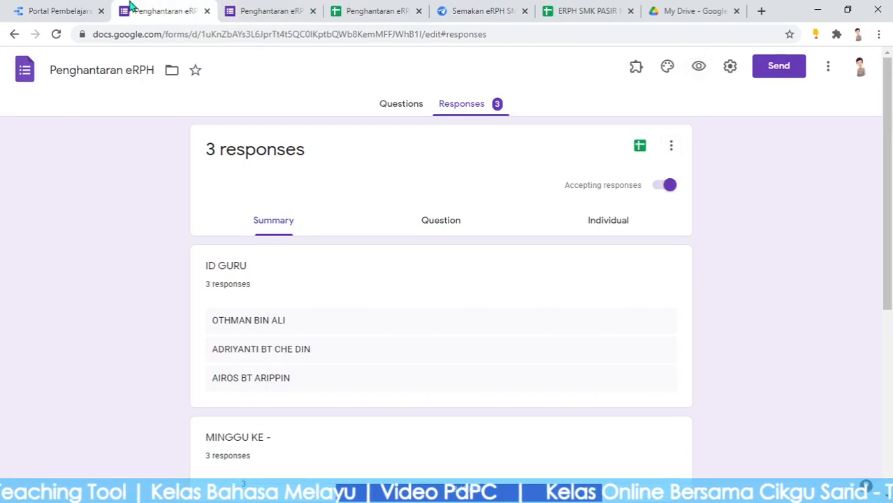
pyautogui.click(80, 9)
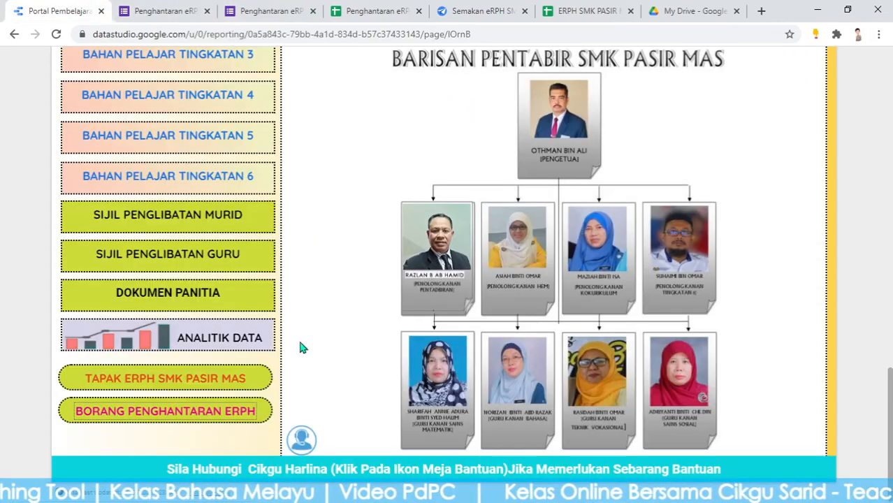
pyautogui.click(157, 384)
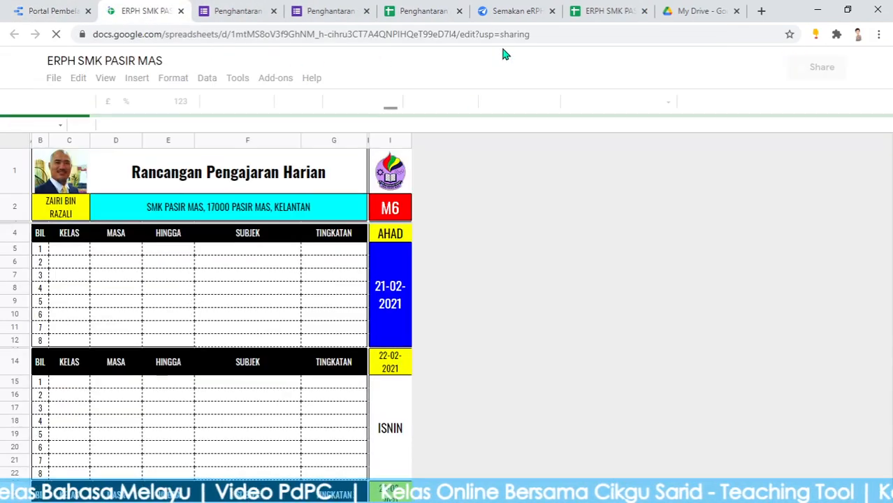
pyautogui.click(533, 33)
pyautogui.rightClick(534, 36)
pyautogui.click(567, 110)
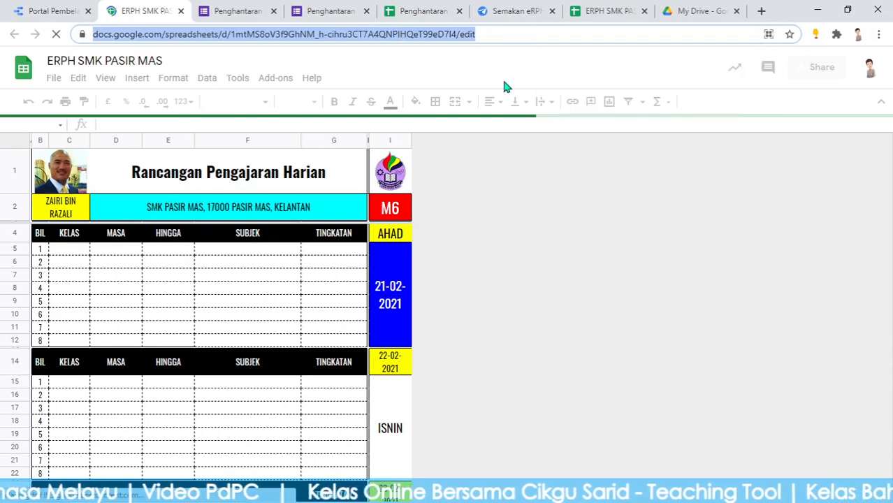
pyautogui.click(237, 11)
pyautogui.click(323, 10)
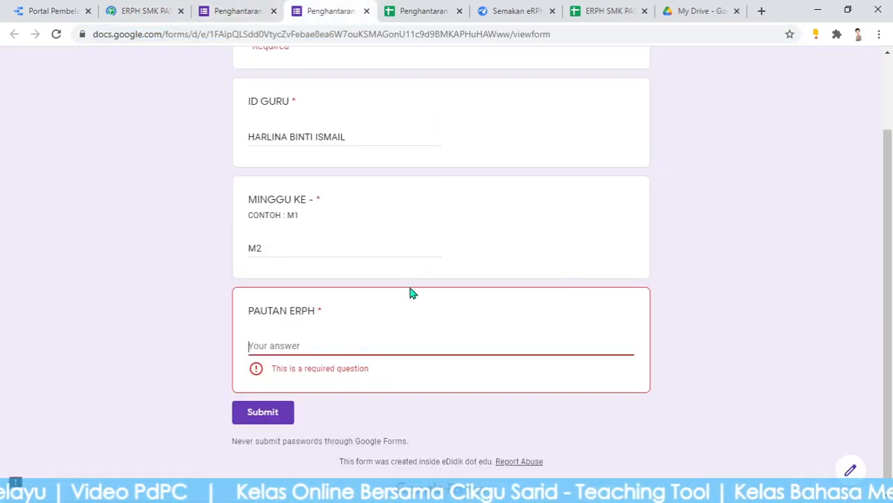
# Paste the copied sheet link into PAUTAN ERPH and submit the response
pyautogui.click(302, 345)
pyautogui.hotkey('ctrl', 'v')
pyautogui.click(273, 404)
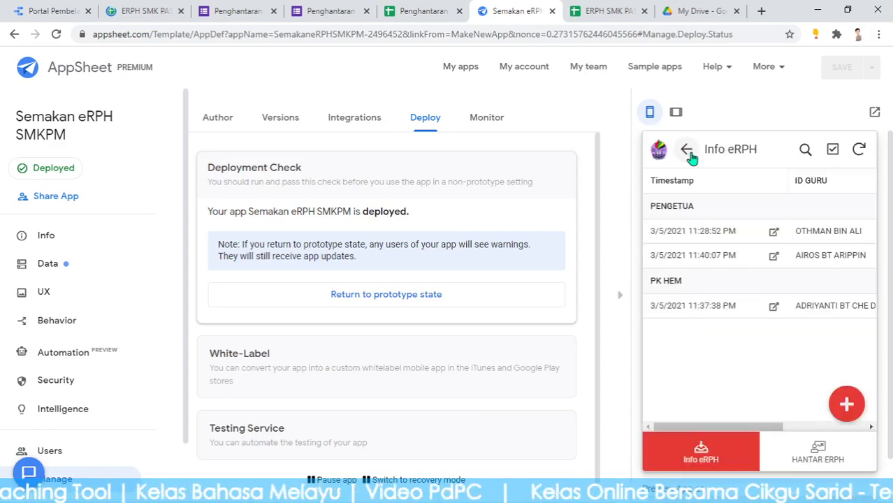
# Open the M2 submission's details in the preview and follow its PAUTAN ERPH sheet link
pyautogui.click(689, 153)
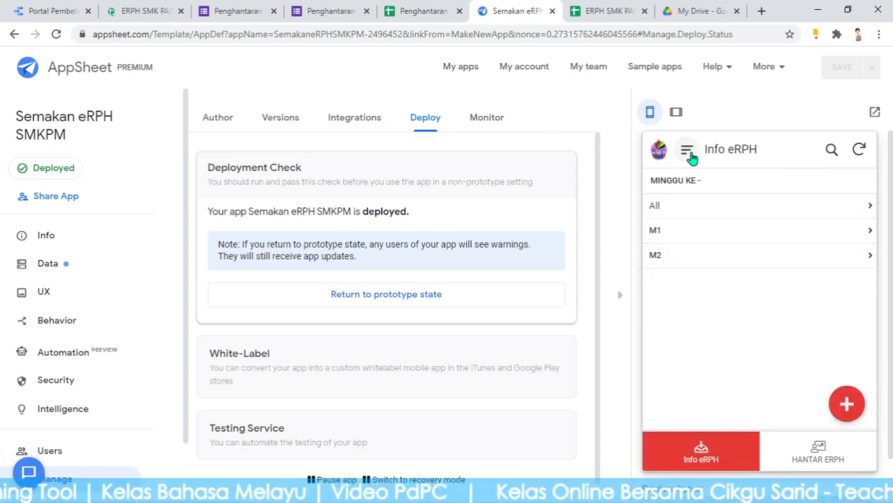
pyautogui.click(699, 260)
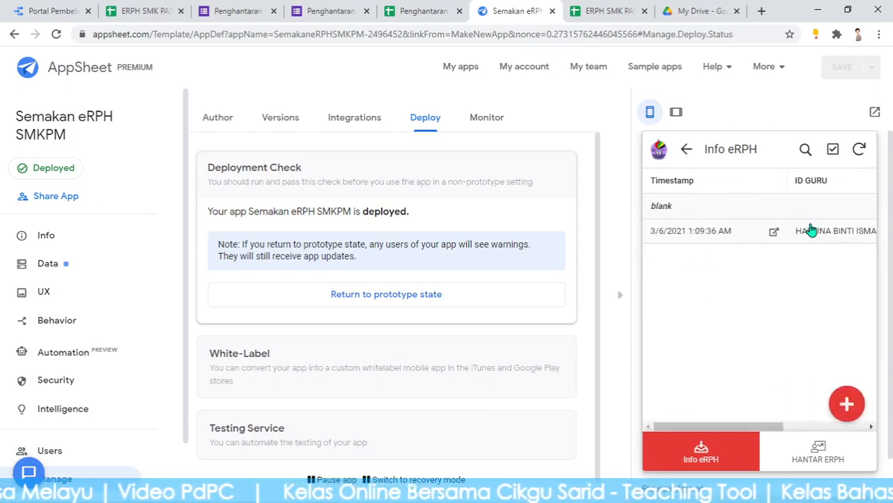
pyautogui.click(746, 237)
pyautogui.scroll(-1, 825, 375)
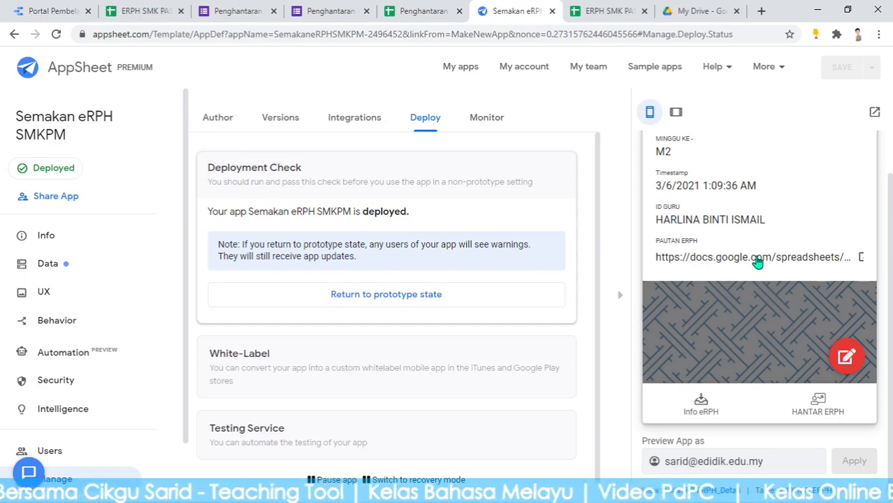
pyautogui.click(758, 259)
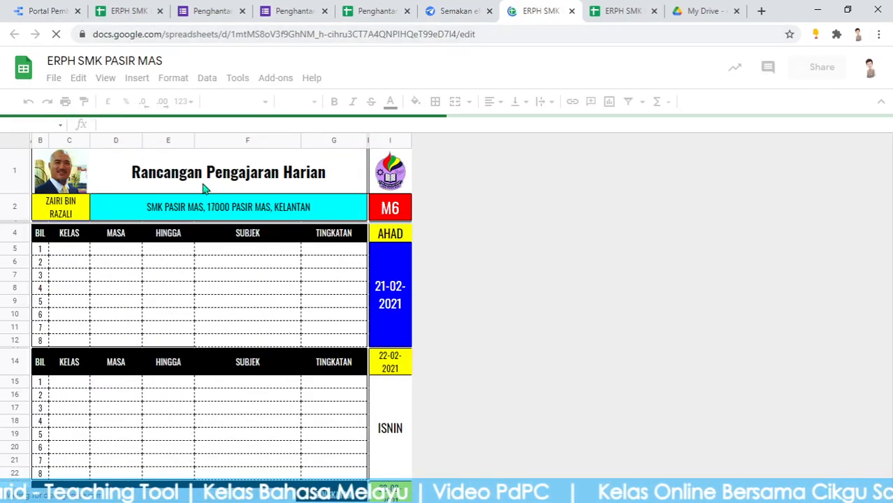
pyautogui.click(464, 7)
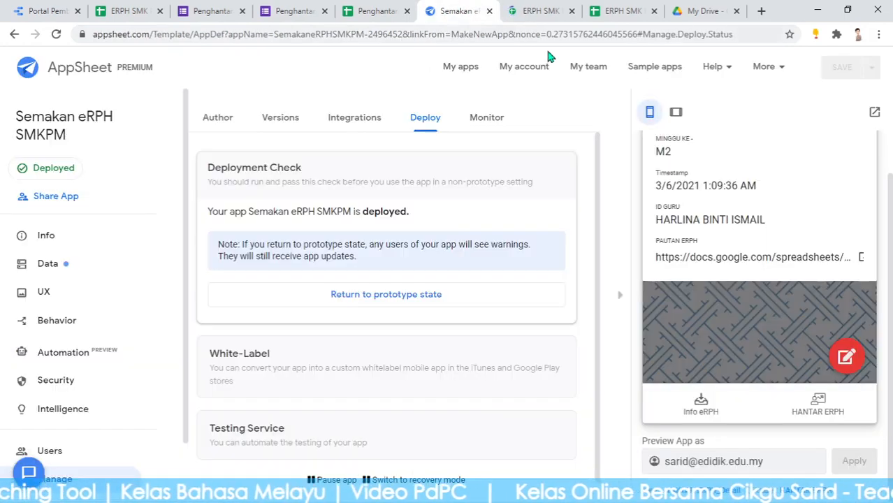
# Set the M2 submission's admin note to Tahniah with CATATAN PENGETUA, and save
pyautogui.click(849, 359)
pyautogui.scroll(-2, 818, 308)
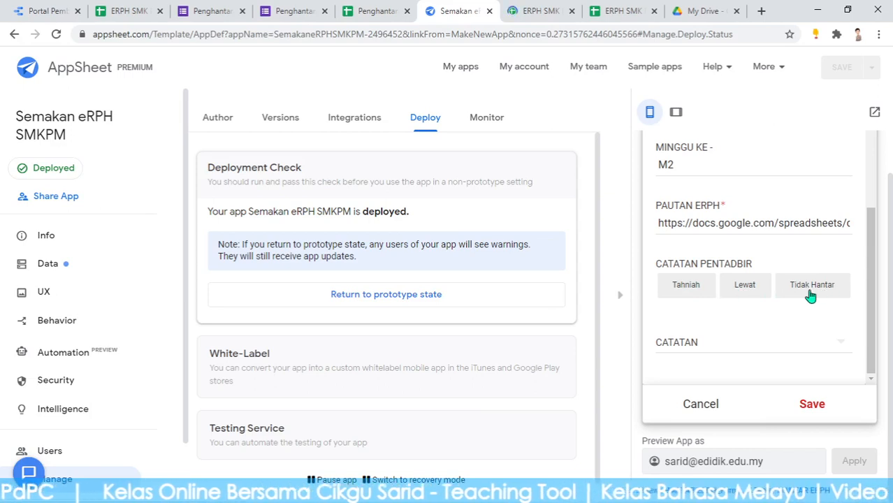
pyautogui.click(686, 289)
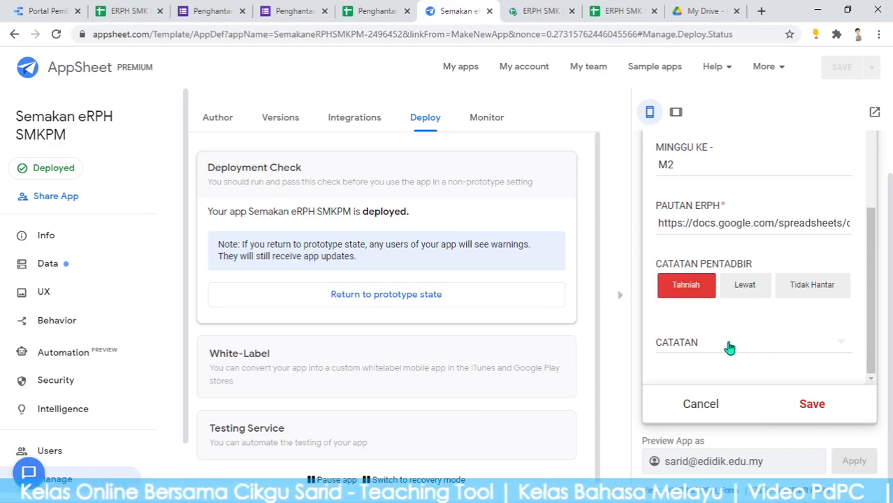
pyautogui.click(703, 346)
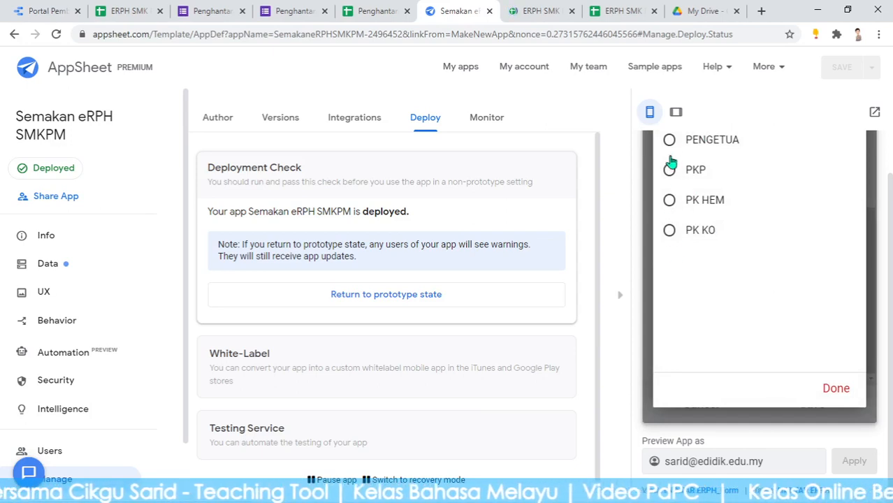
pyautogui.click(671, 143)
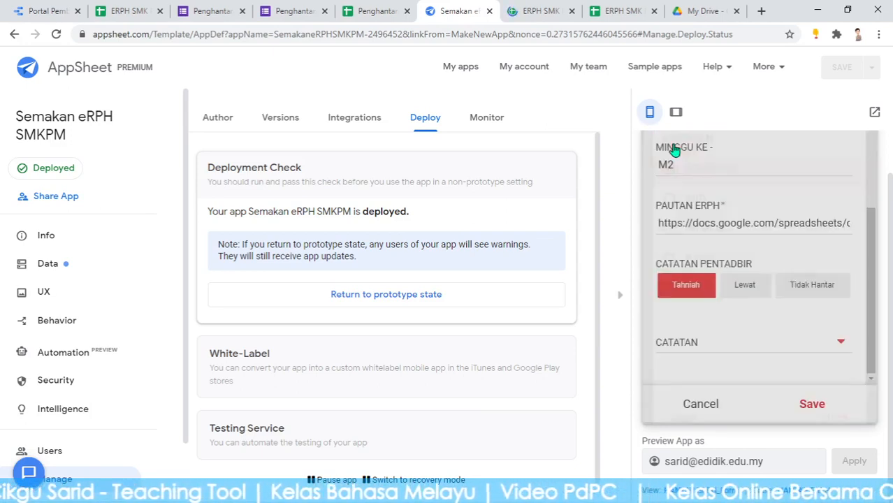
pyautogui.click(815, 405)
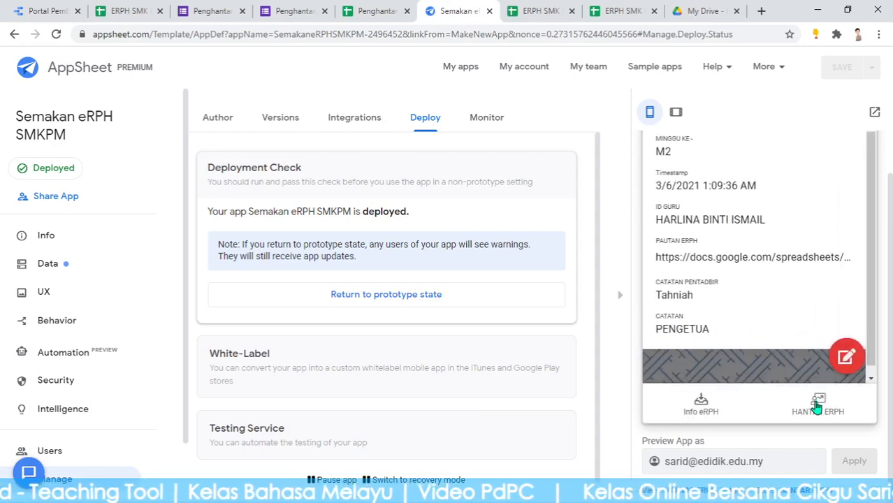
# Revisit the M2 week under Info eRPH, then return to the week list
pyautogui.click(694, 413)
pyautogui.click(684, 210)
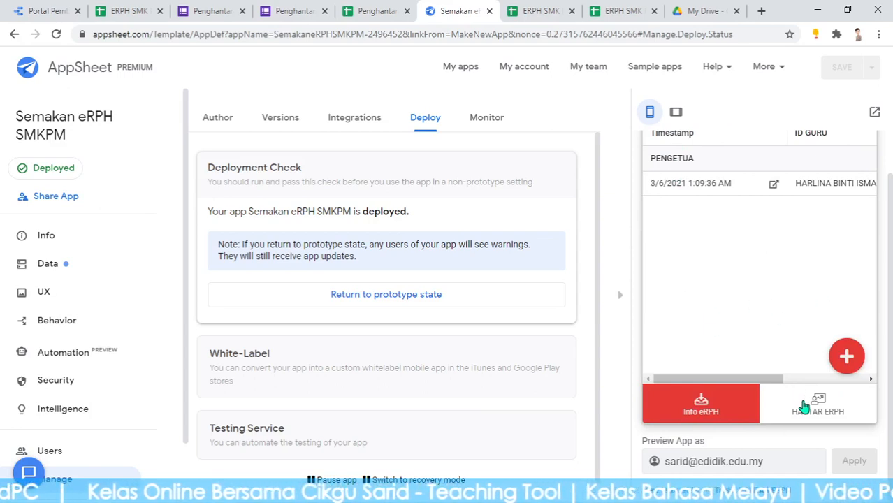
pyautogui.click(699, 396)
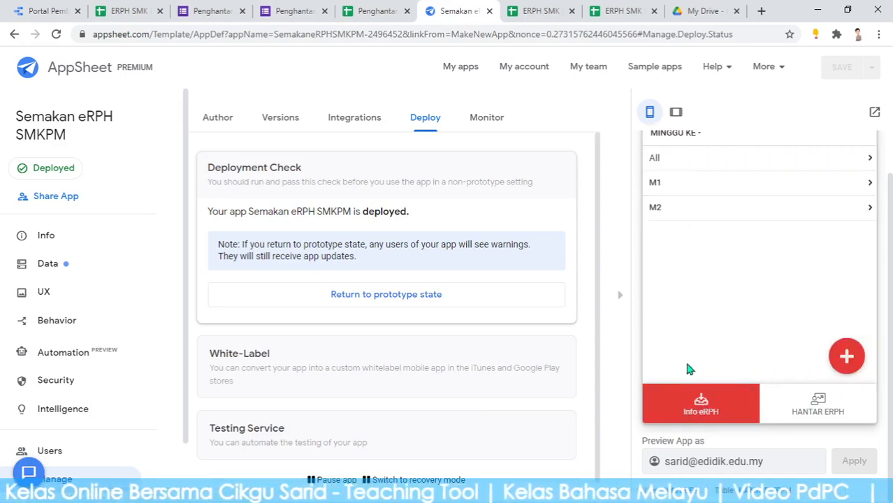
pyautogui.scroll(1, 720, 234)
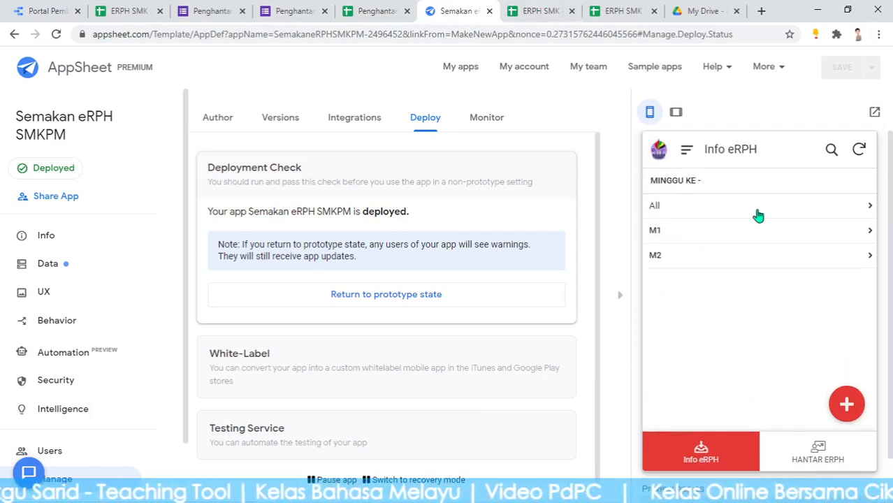
# Open the DATA PENGHANTARAN summary grid in the Penghantaran eRPH spreadsheet and browse the teachers' names
pyautogui.click(378, 7)
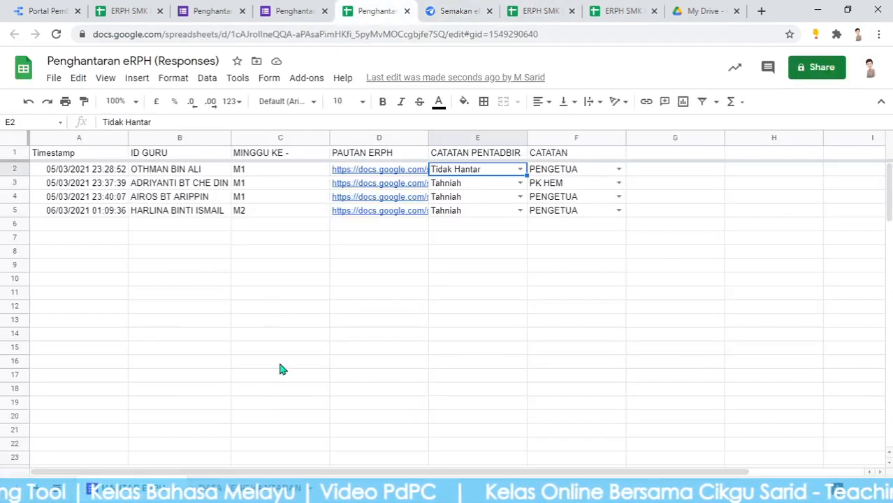
pyautogui.click(241, 490)
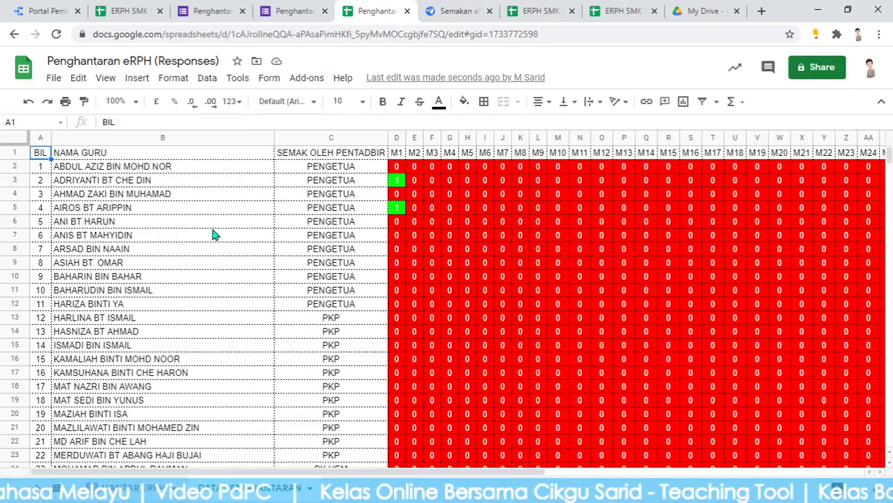
pyautogui.click(213, 228)
pyautogui.scroll(-8, 345, 235)
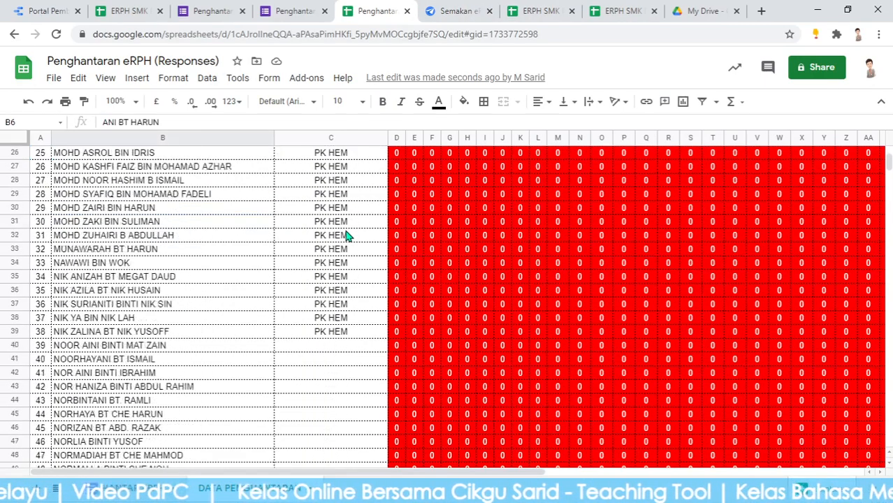
pyautogui.scroll(-7, 347, 238)
pyautogui.scroll(5, 164, 261)
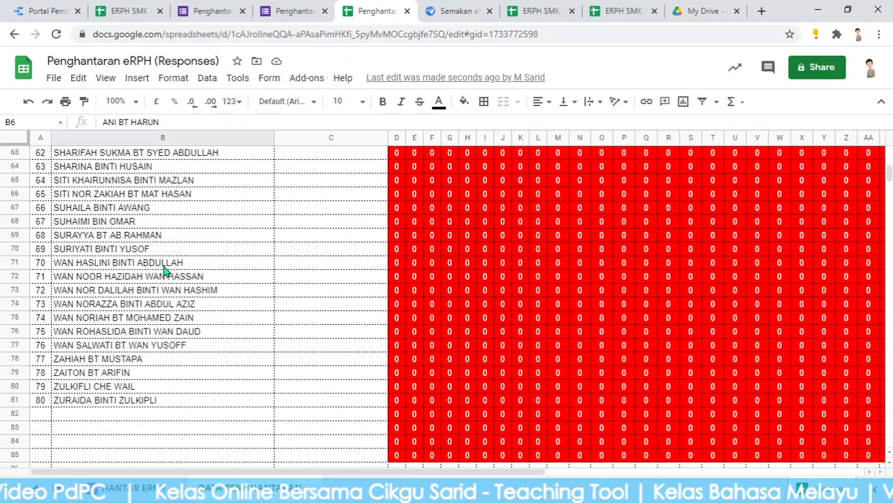
pyautogui.scroll(-2, 158, 276)
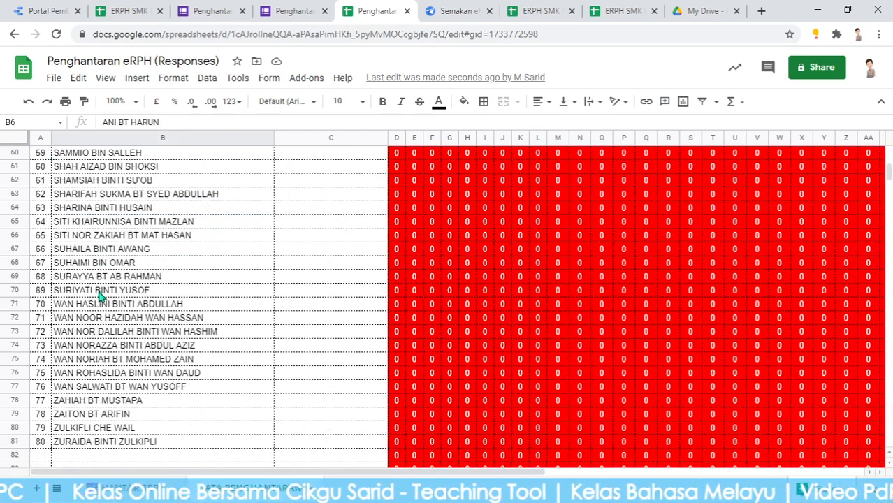
pyautogui.scroll(4, 156, 314)
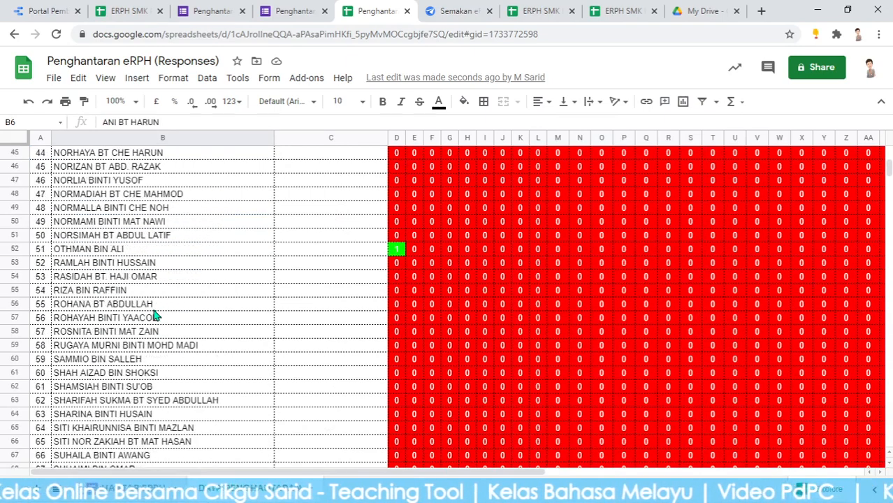
pyautogui.scroll(6, 116, 292)
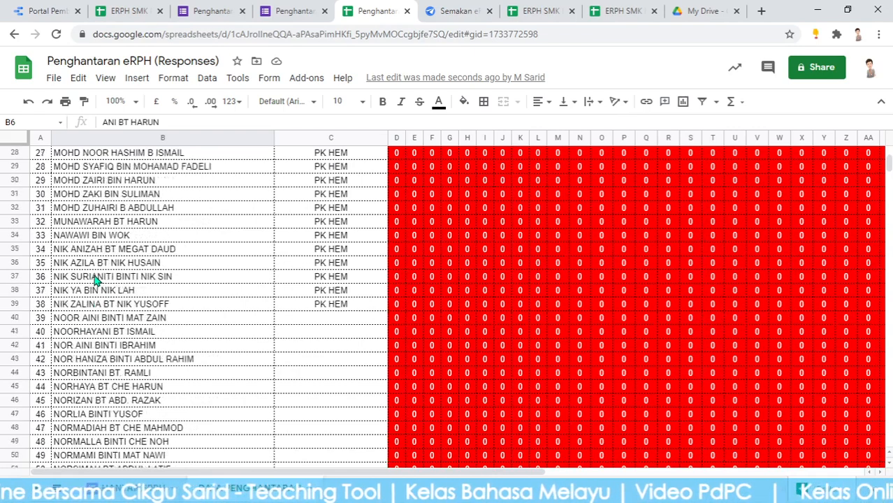
pyautogui.scroll(2, 96, 280)
pyautogui.scroll(3, 96, 280)
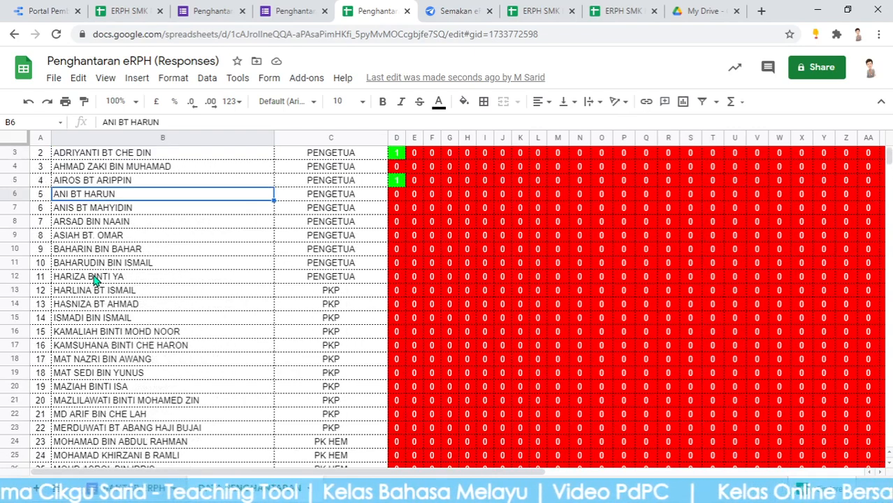
pyautogui.click(104, 295)
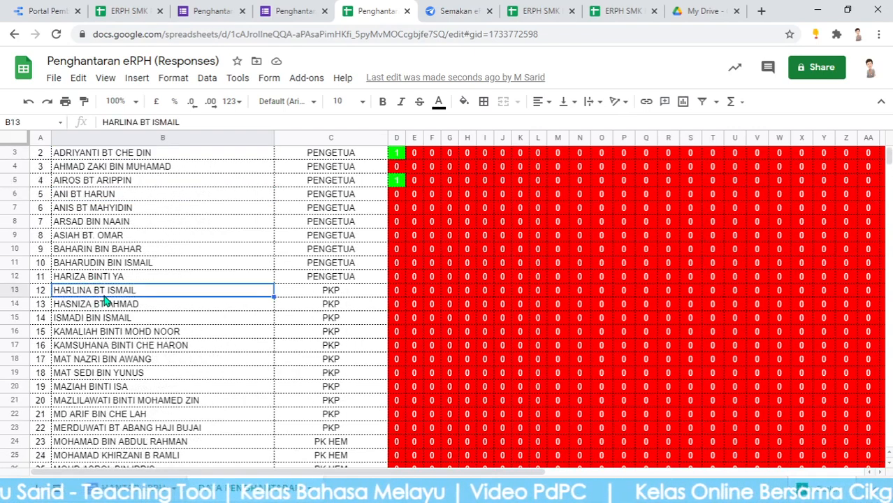
pyautogui.click(412, 291)
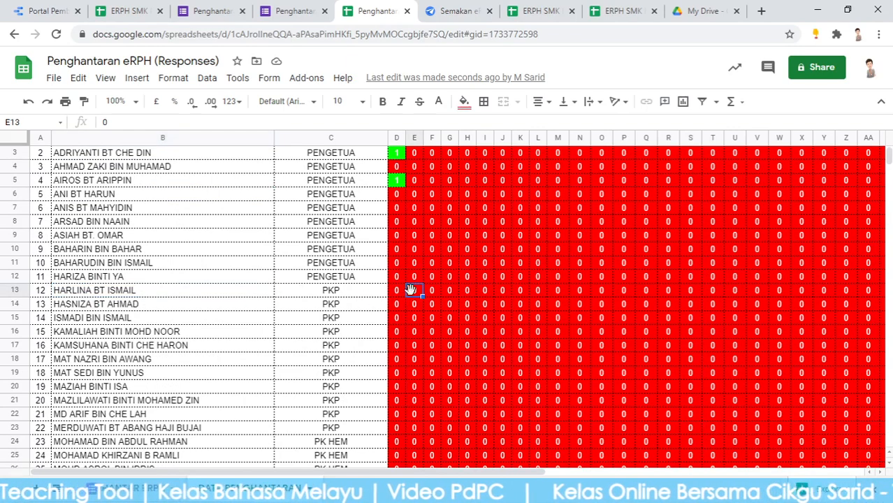
pyautogui.click(138, 296)
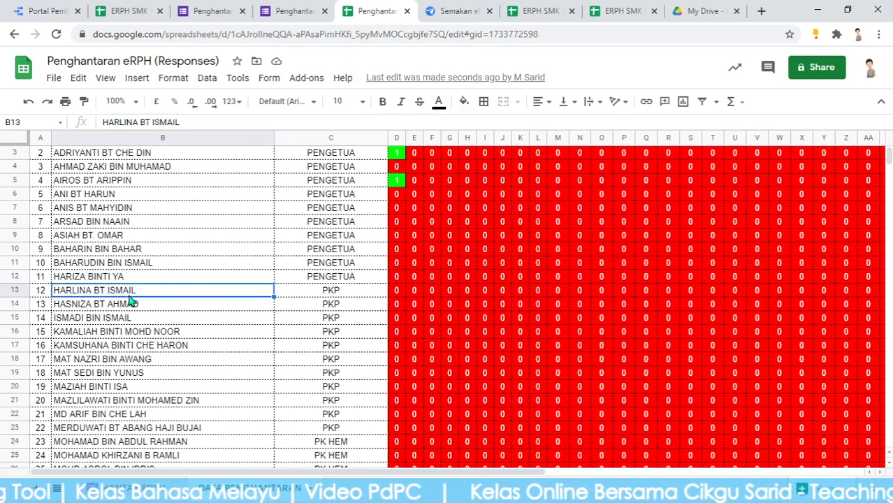
pyautogui.click(129, 487)
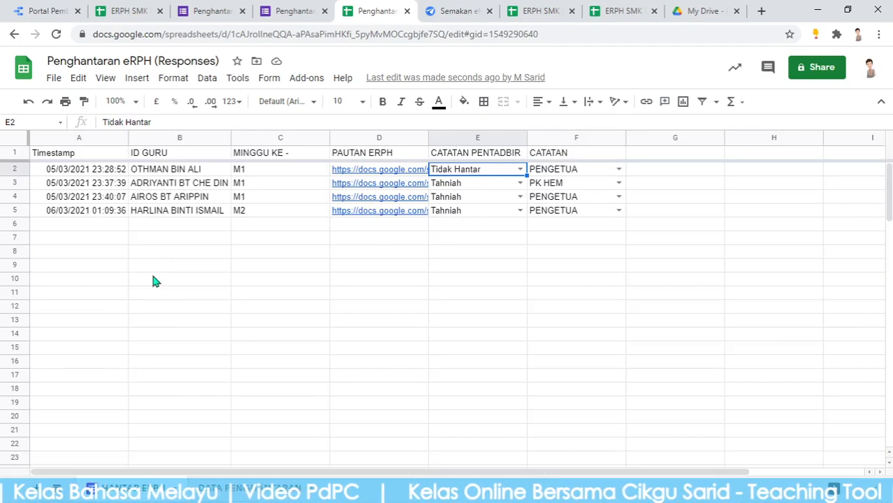
pyautogui.click(180, 212)
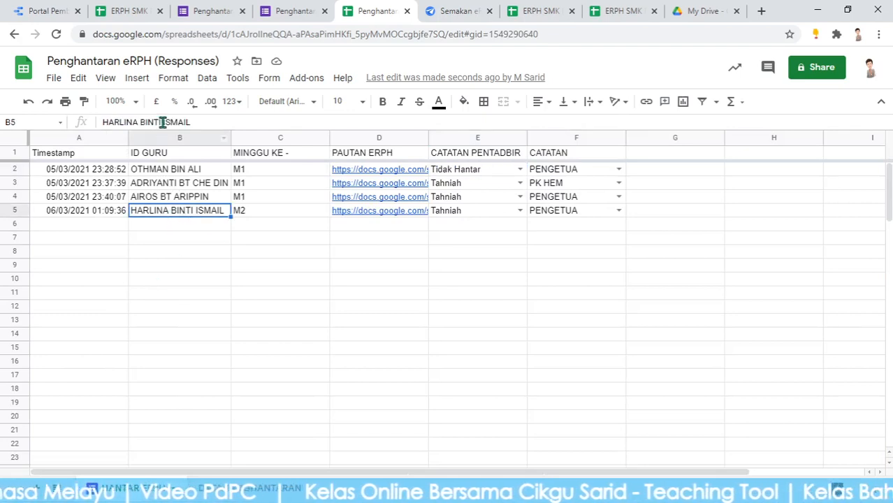
pyautogui.moveTo(162, 122); pyautogui.dragTo(145, 121)
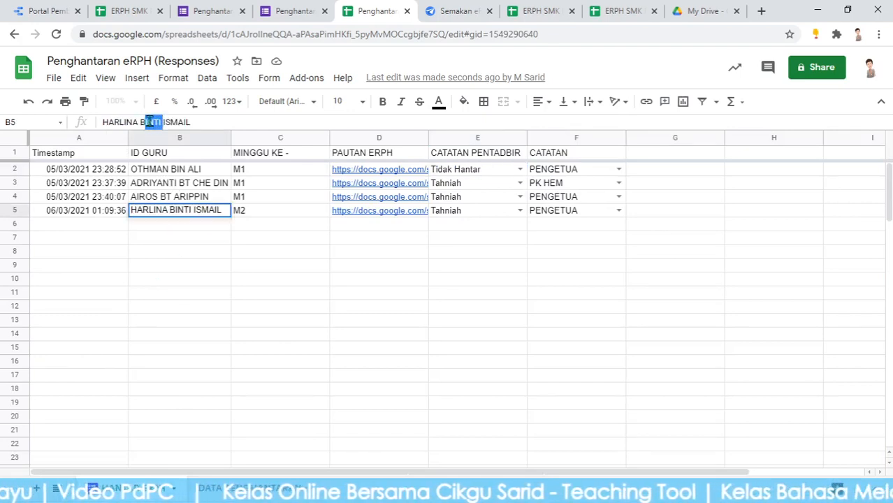
pyautogui.press('BackSpace')
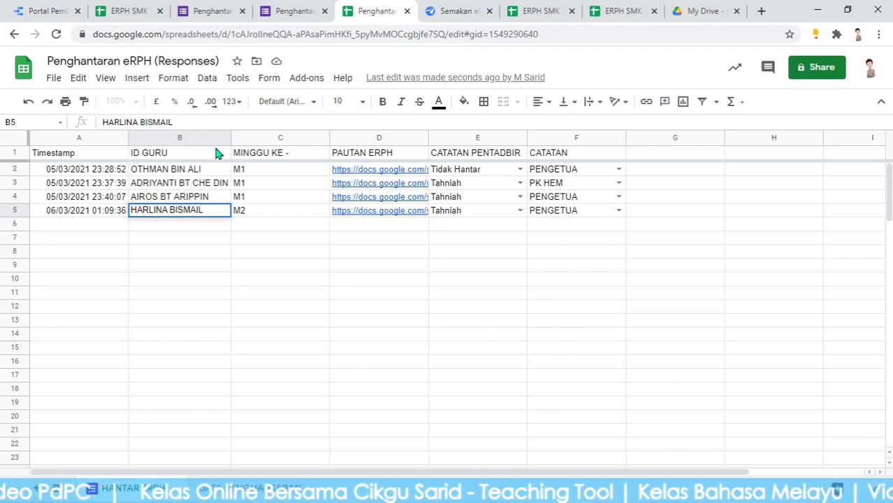
pyautogui.write('T')
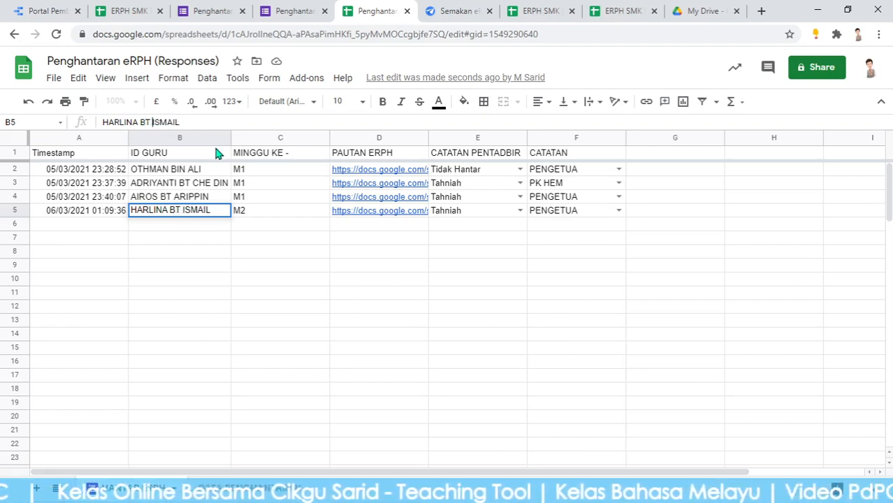
pyautogui.press('Return')
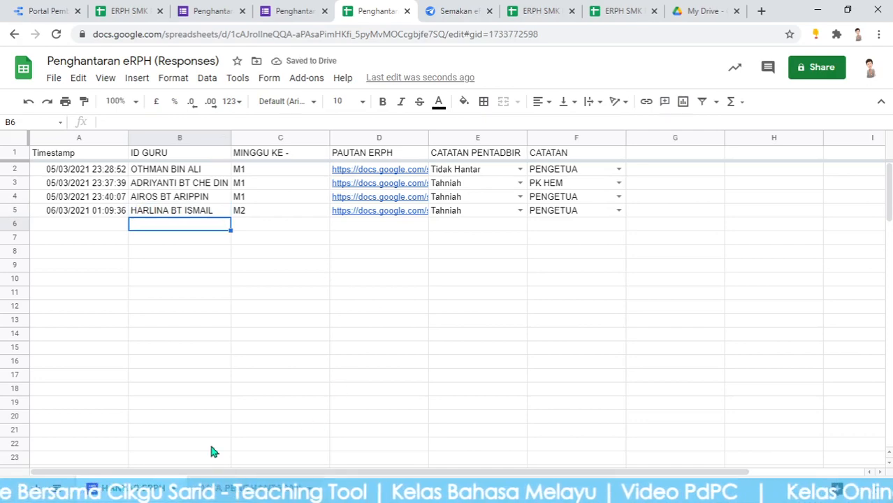
# Confirm her M2 cell E13 now shows 1 in green, then return to AppSheet
pyautogui.click(238, 488)
pyautogui.click(416, 291)
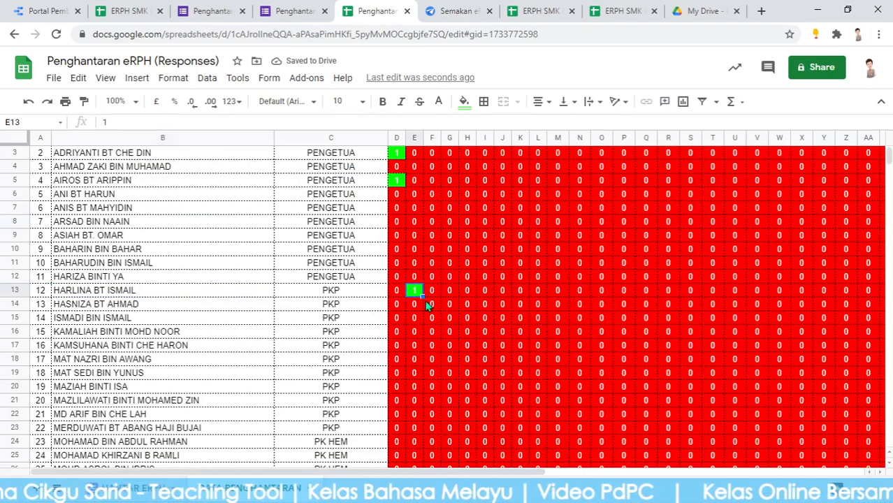
pyautogui.scroll(1, 414, 304)
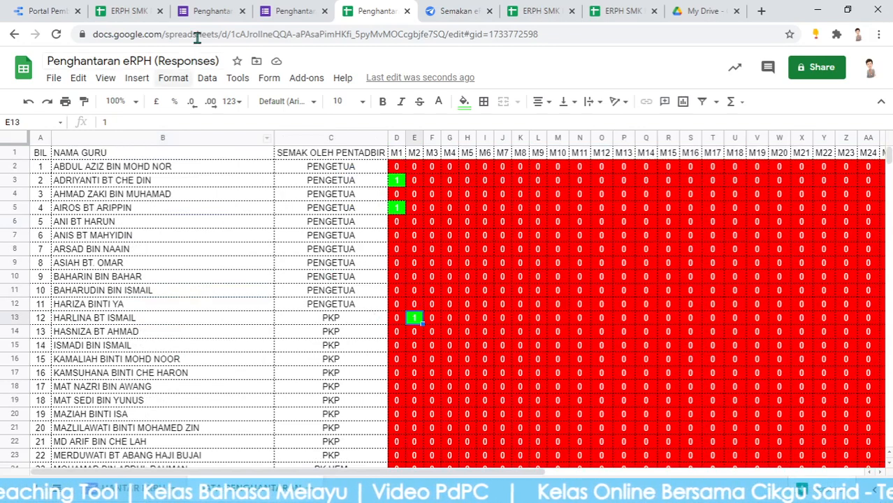
pyautogui.click(456, 10)
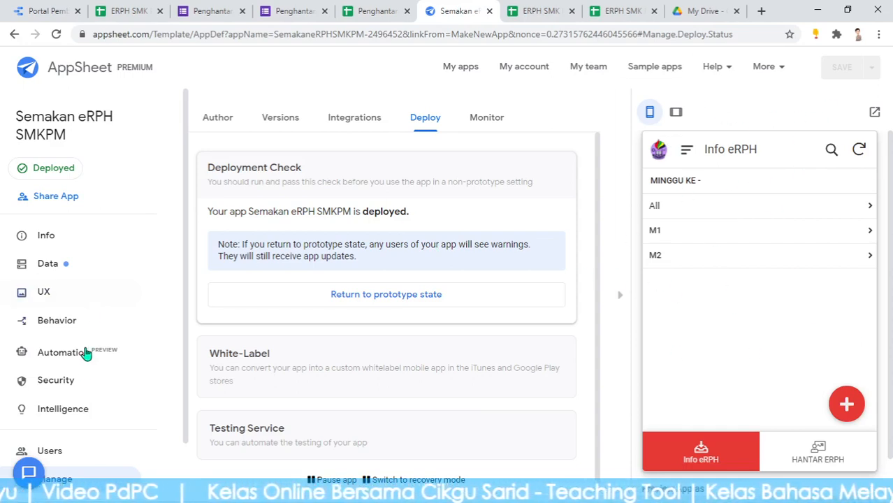
# Copy the Semakan eRPH SMKPM install link from Security > Users > Links
pyautogui.click(68, 381)
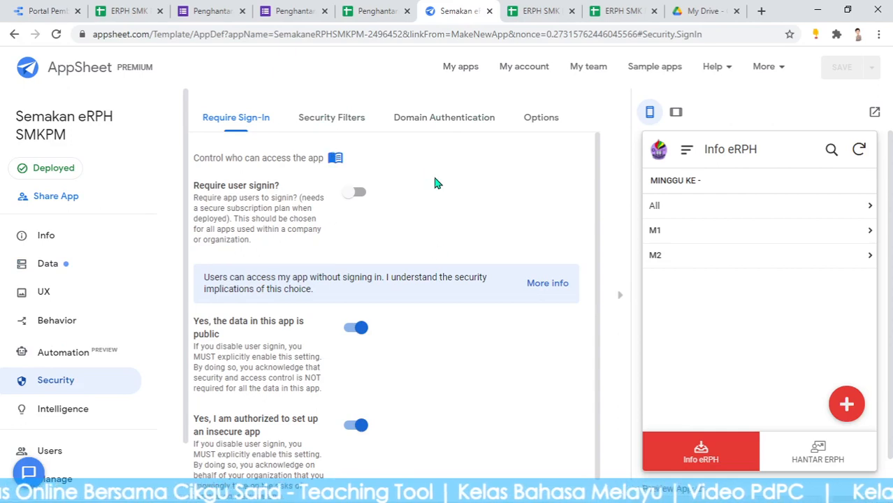
pyautogui.scroll(-1, 149, 319)
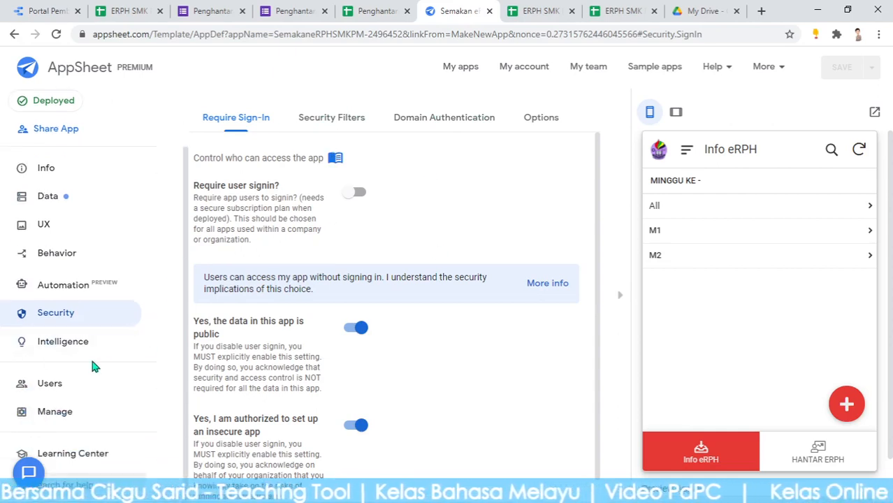
pyautogui.click(56, 387)
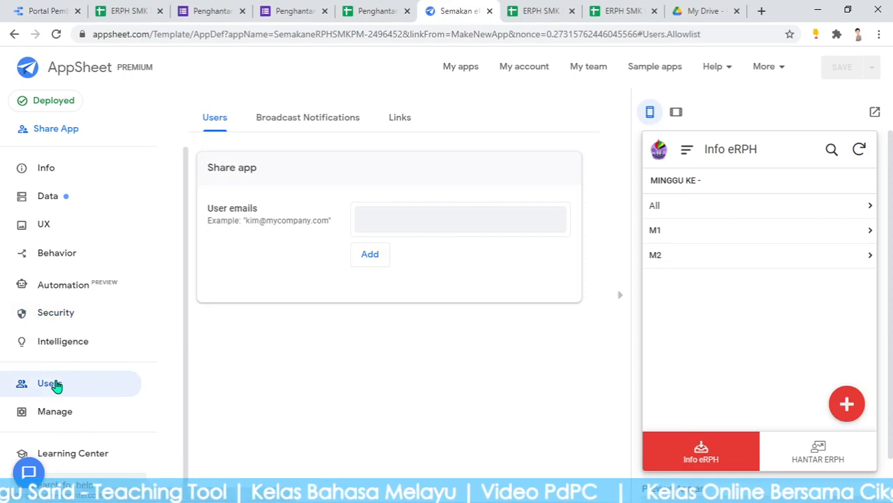
pyautogui.click(397, 123)
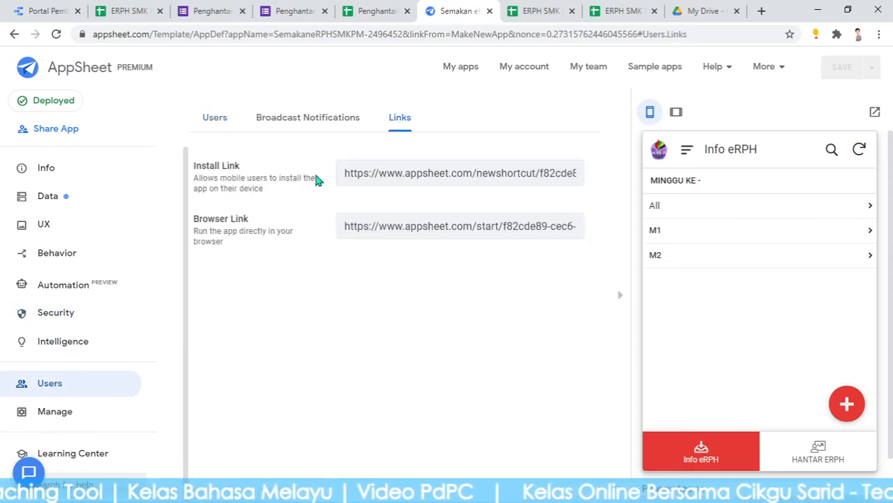
pyautogui.click(467, 177)
pyautogui.rightClick(467, 179)
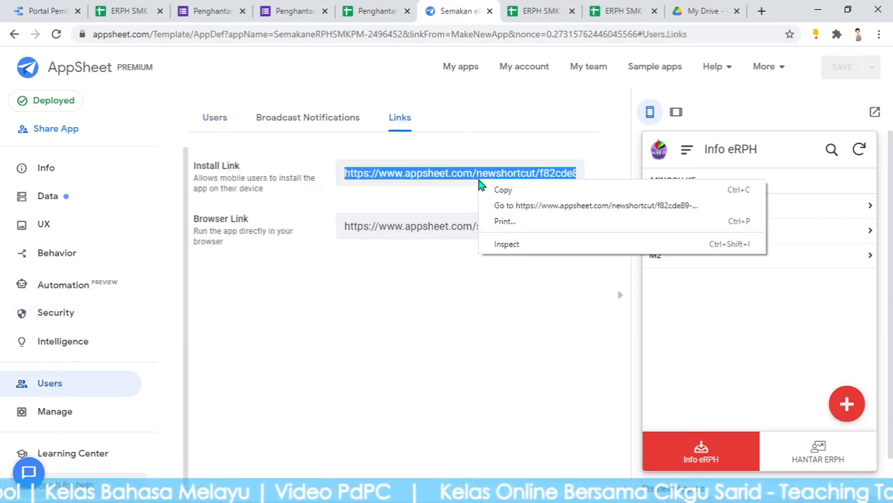
pyautogui.click(510, 197)
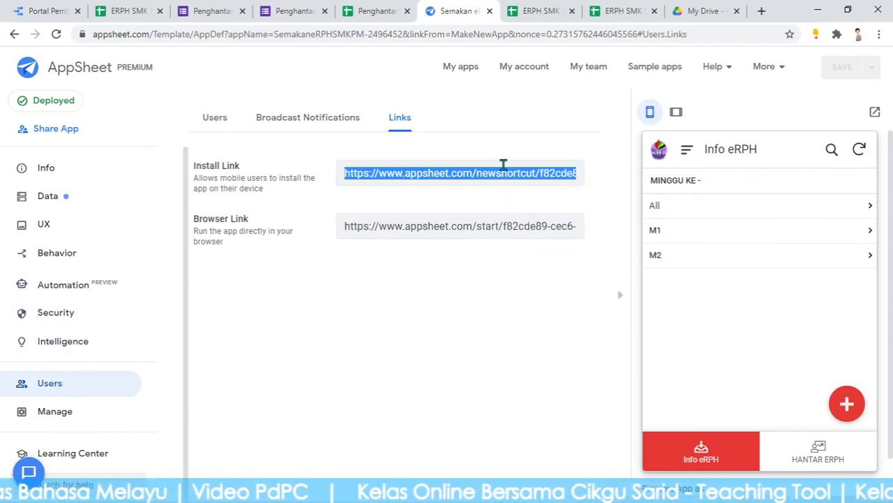
pyautogui.click(55, 9)
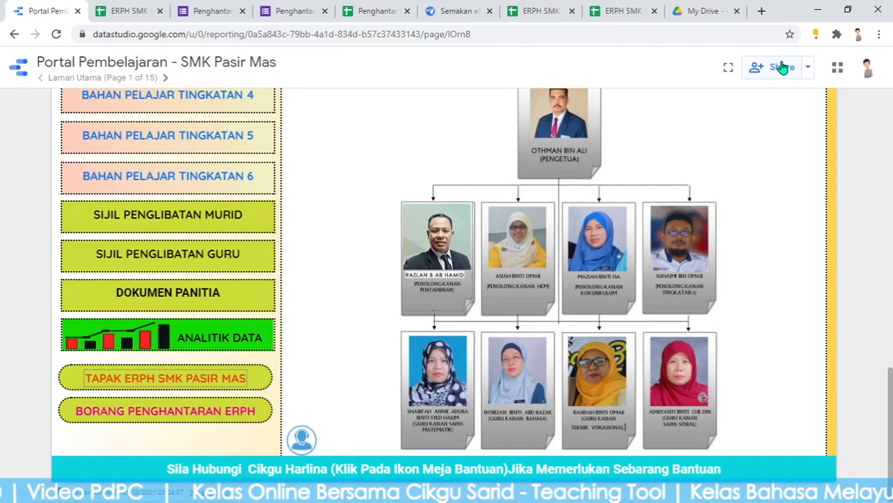
# Switch the Portal Pembelajaran - SMK Pasir Mas report into edit mode
pyautogui.click(595, 492)
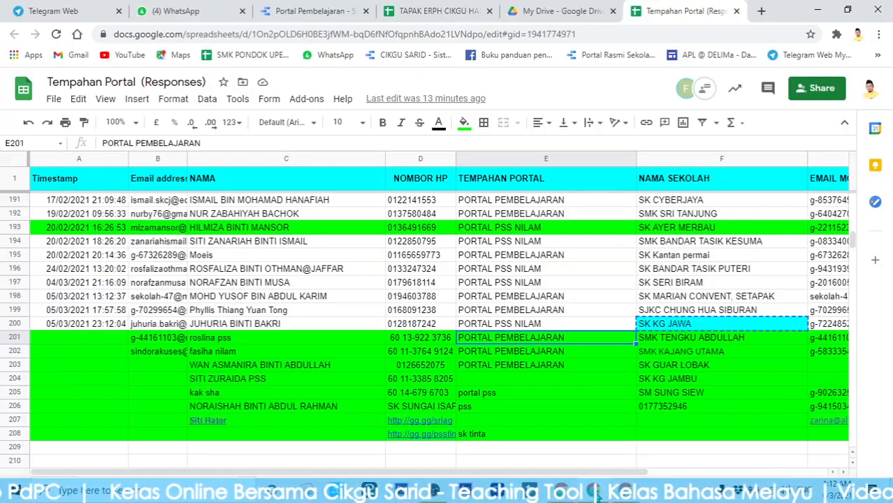
pyautogui.click(360, 14)
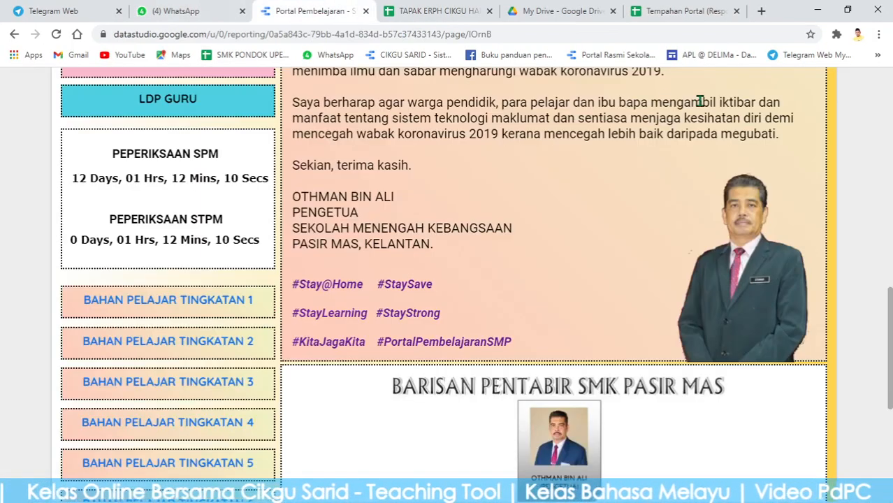
pyautogui.scroll(-5, 30, 303)
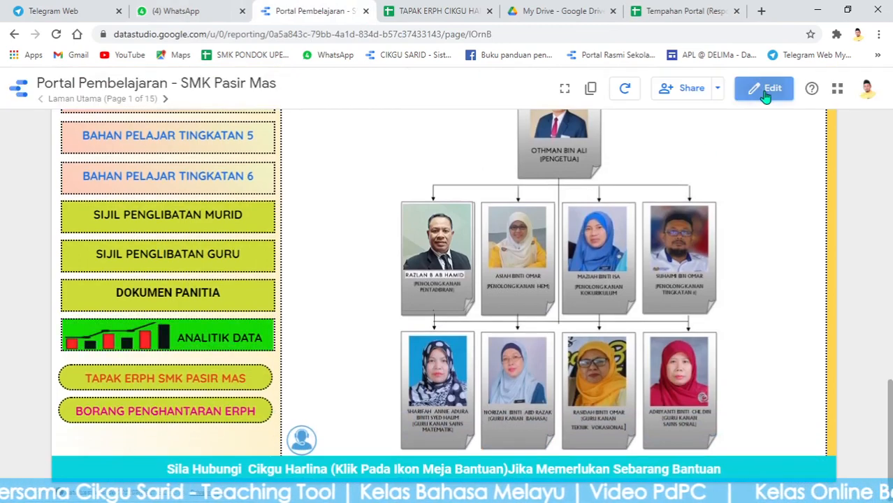
pyautogui.click(766, 96)
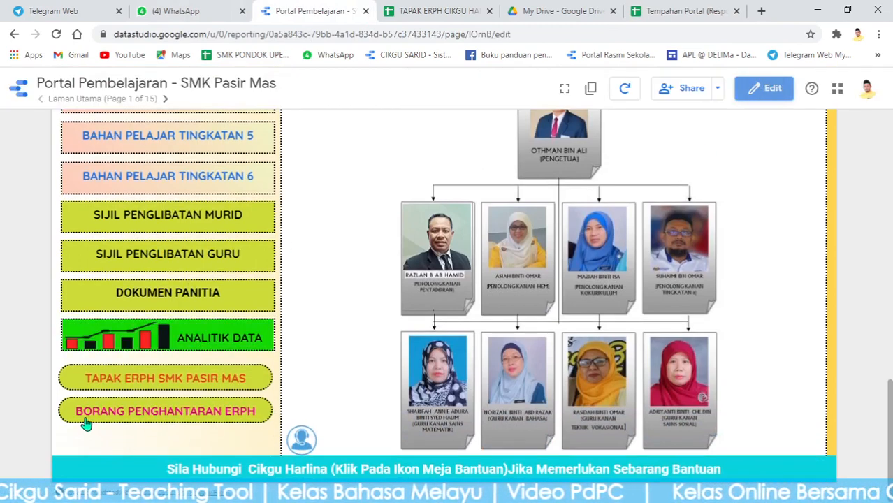
pyautogui.scroll(3, 77, 190)
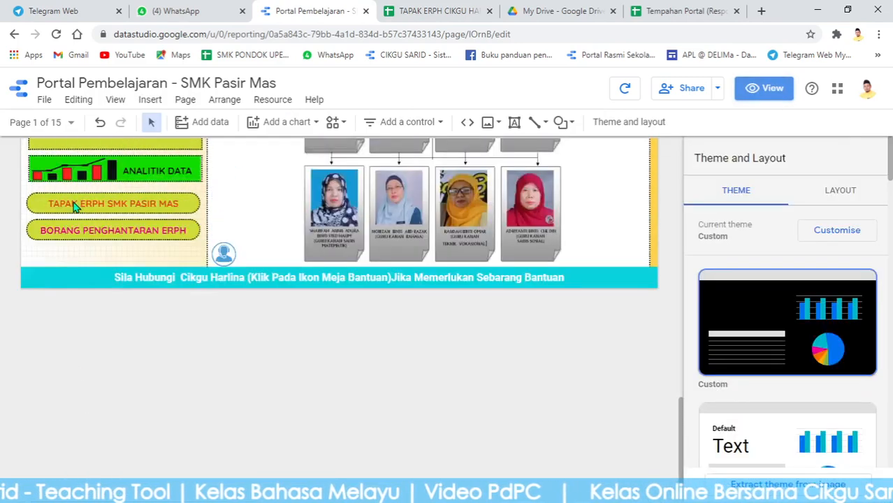